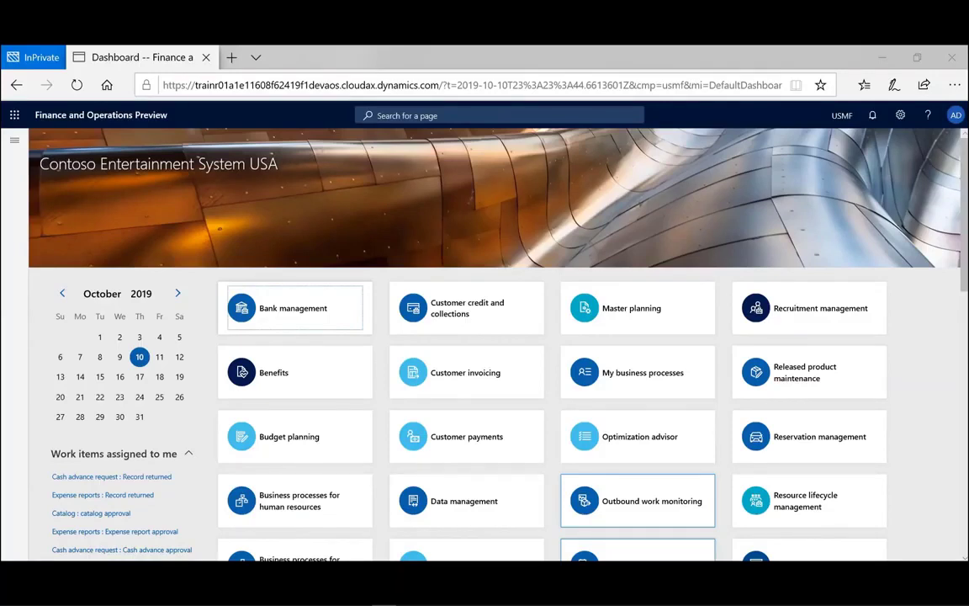
- Open the Users page from System administration in the navigation pane's module list
{"action": "left_click", "coordinate": [14, 141]}
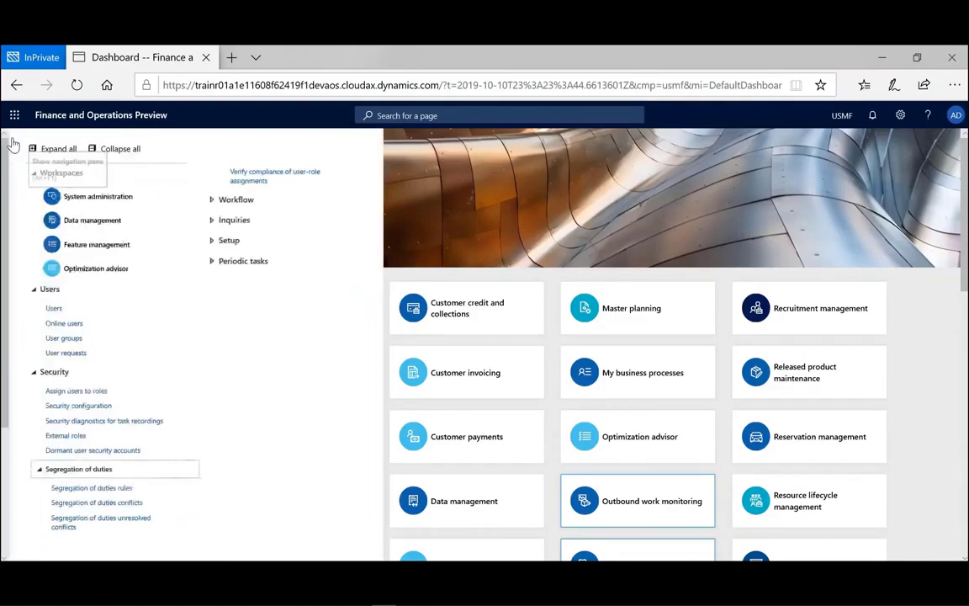
{"action": "left_click", "coordinate": [13, 143]}
{"action": "left_click_drag", "start_coordinate": [139, 387], "coordinate": [143, 494]}
{"action": "left_click", "coordinate": [76, 513]}
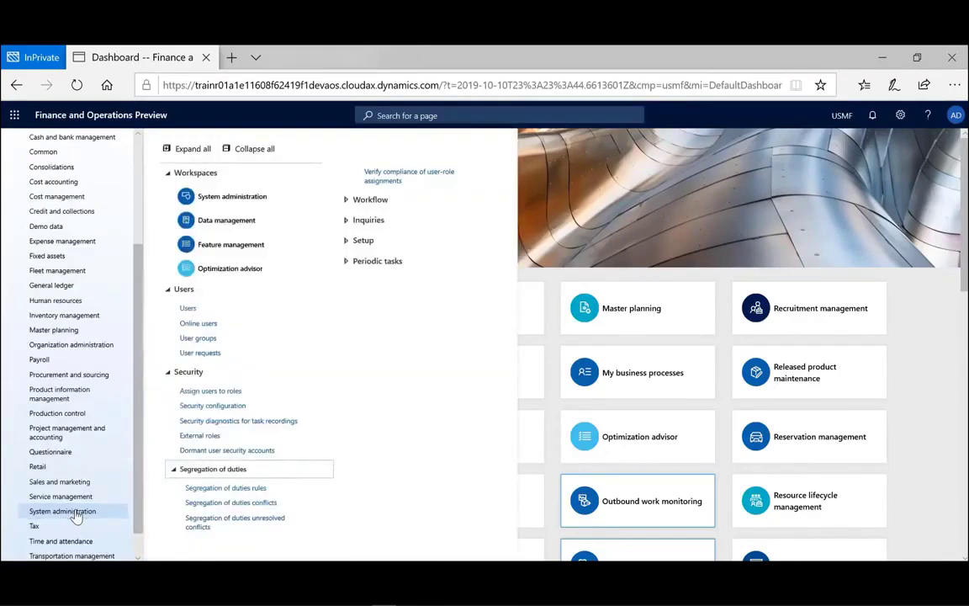
{"action": "left_click", "coordinate": [183, 310]}
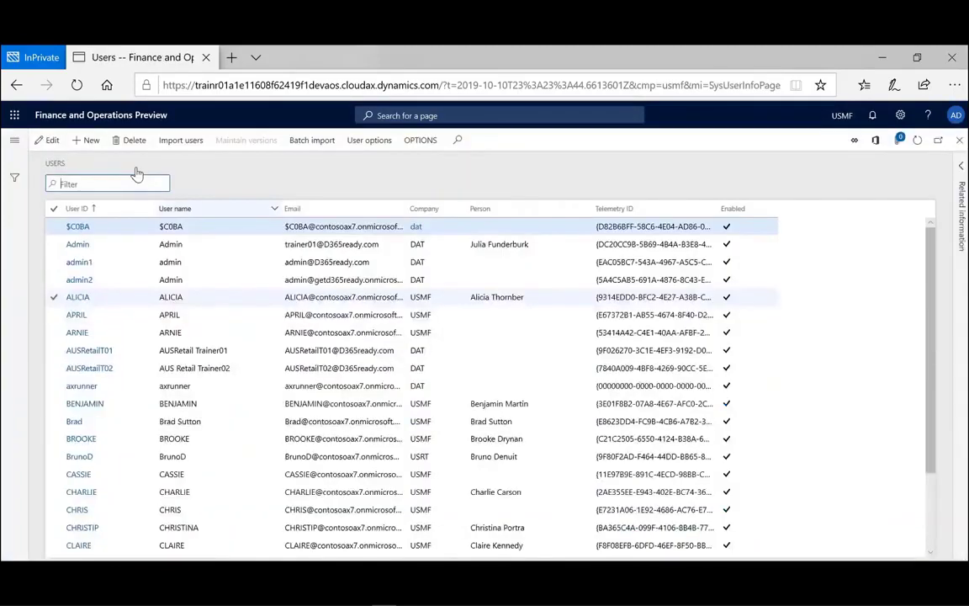
- Create a new user record and enter the user ID and user name
{"action": "left_click", "coordinate": [89, 142]}
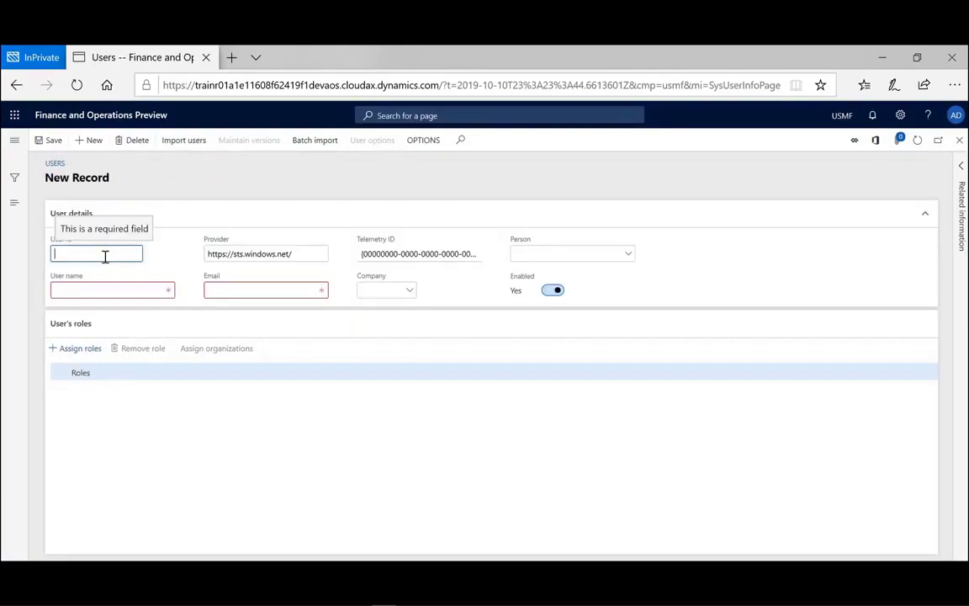
{"action": "type", "text": "weic"}
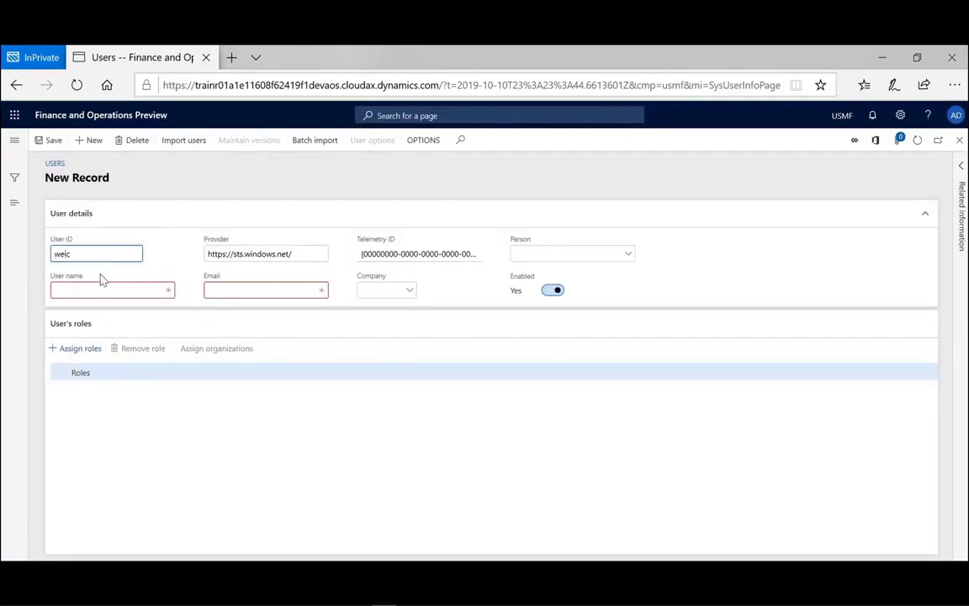
{"action": "left_click", "coordinate": [99, 289]}
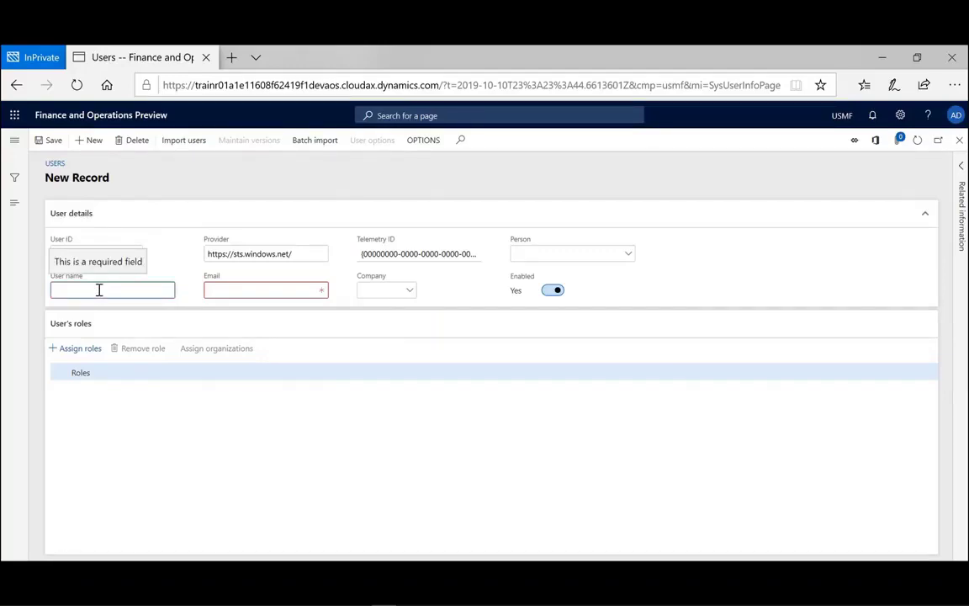
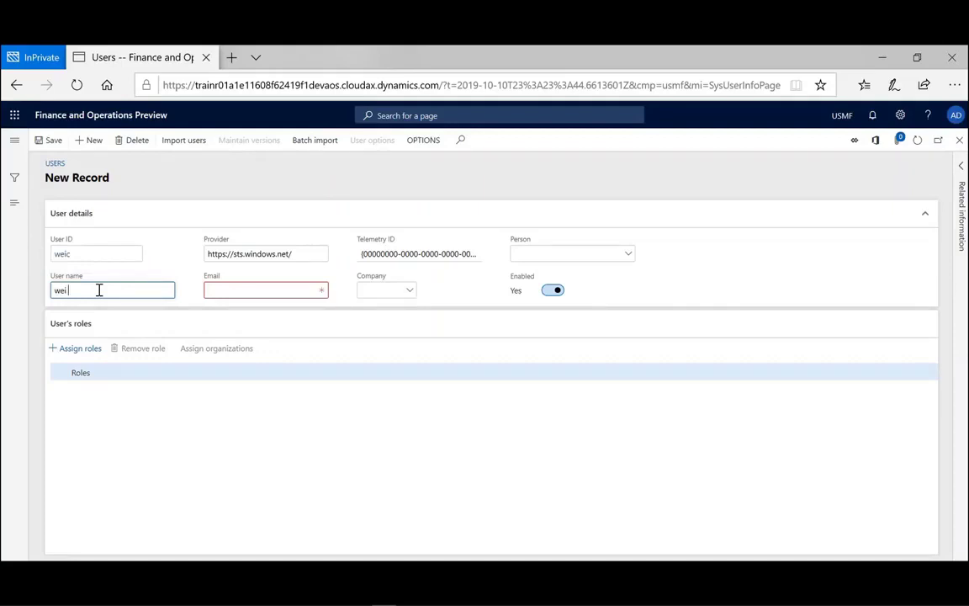
{"action": "key", "text": "Tab"}
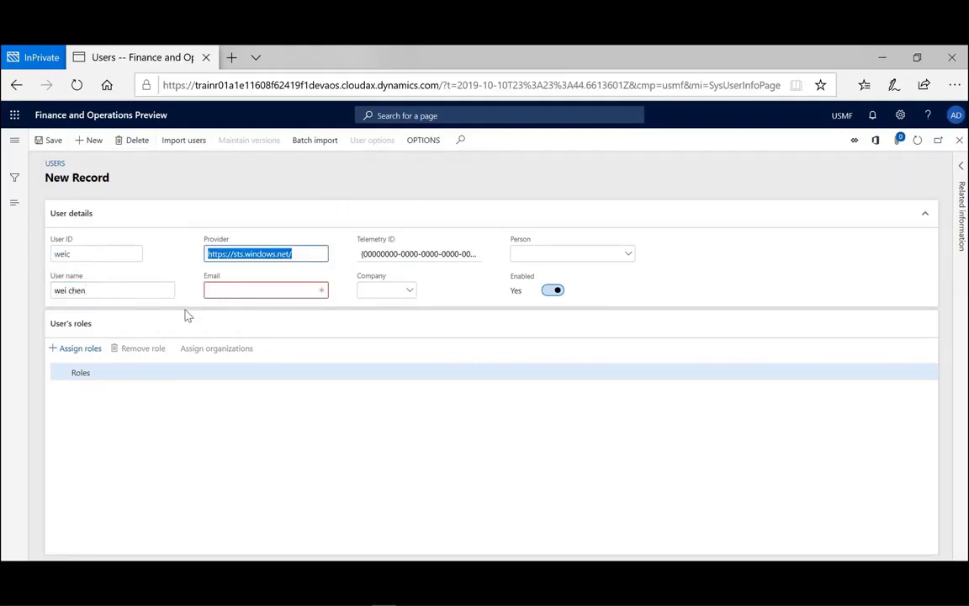
- Enter the user's email address and set the company to USMF
{"action": "left_click", "coordinate": [221, 291]}
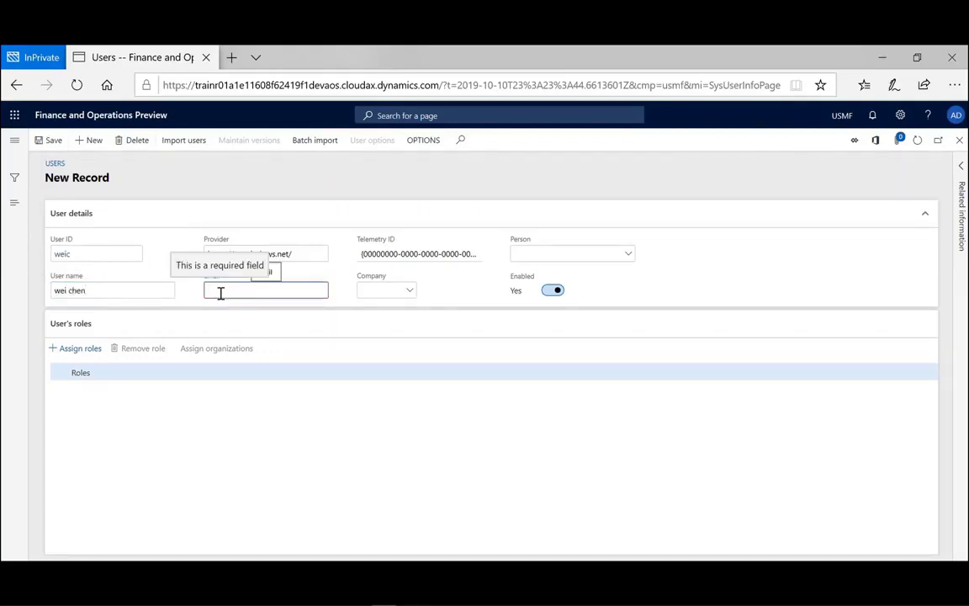
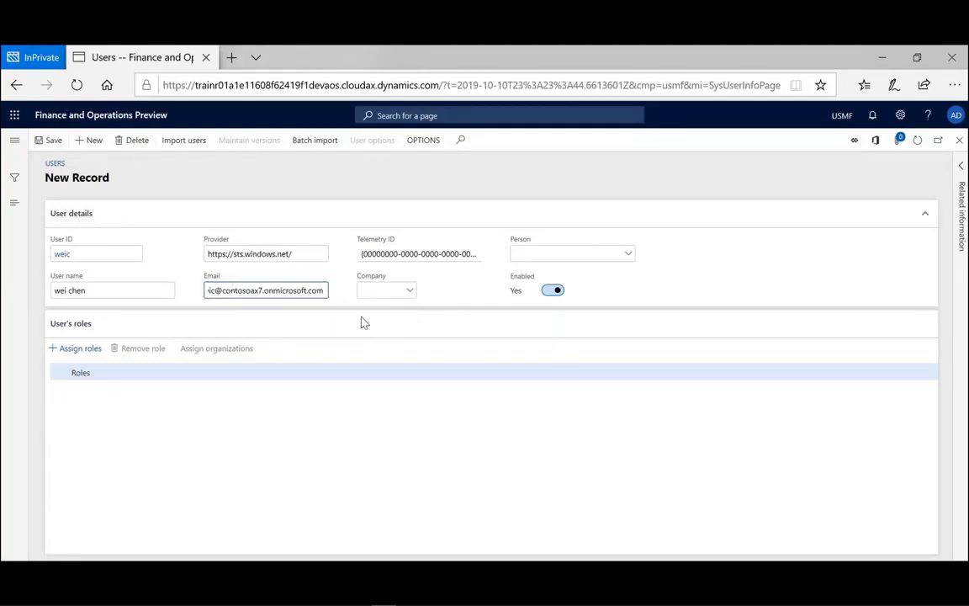
{"action": "left_click", "coordinate": [410, 294]}
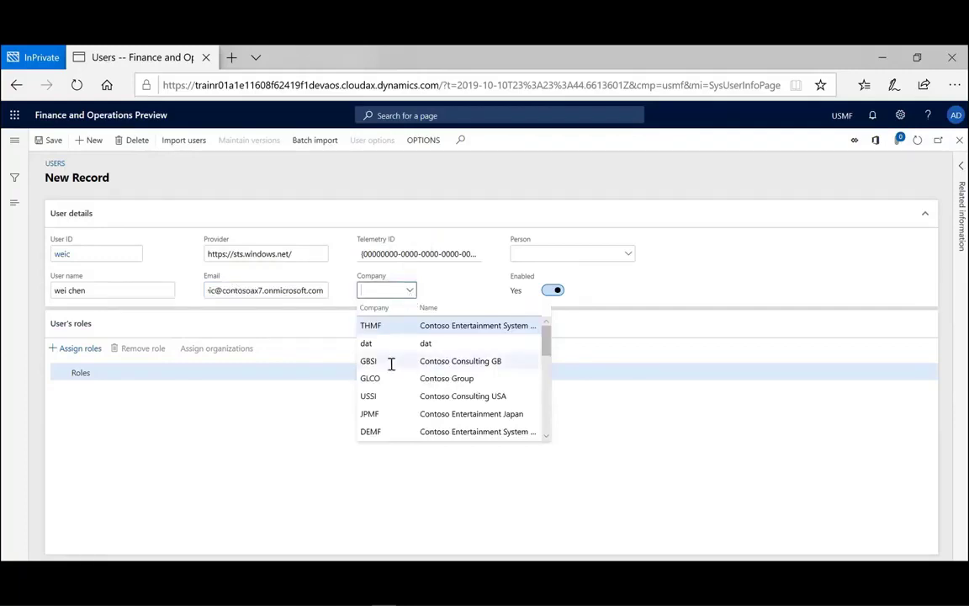
{"action": "scroll", "coordinate": [379, 421], "scroll_direction": "down", "scroll_amount": 2}
{"action": "scroll", "coordinate": [382, 422], "scroll_direction": "down", "scroll_amount": 1}
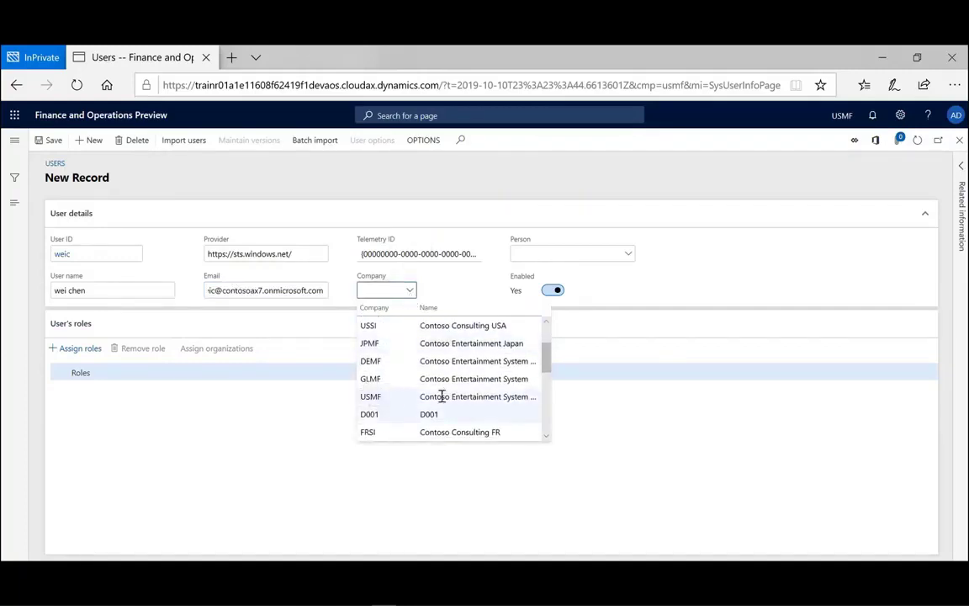
{"action": "left_click", "coordinate": [442, 396]}
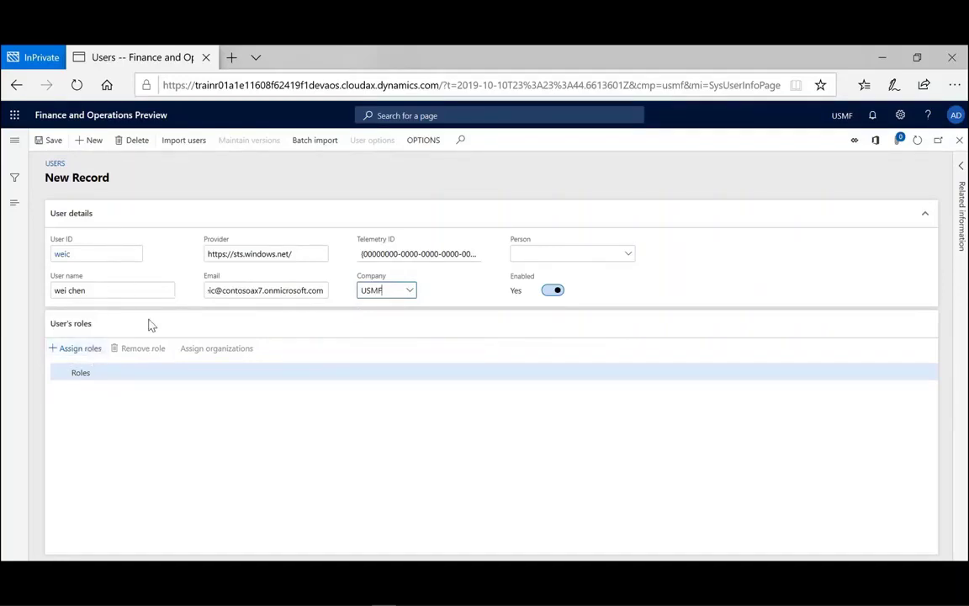
- Save the user and assign the Accounting manager and Accounting supervisor roles
{"action": "left_click", "coordinate": [81, 348]}
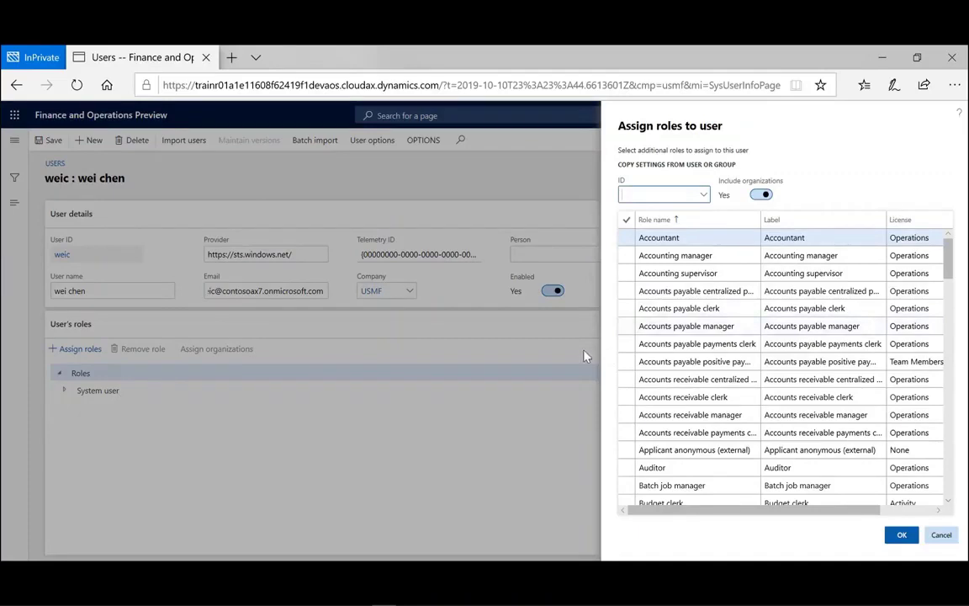
{"action": "left_click", "coordinate": [626, 257]}
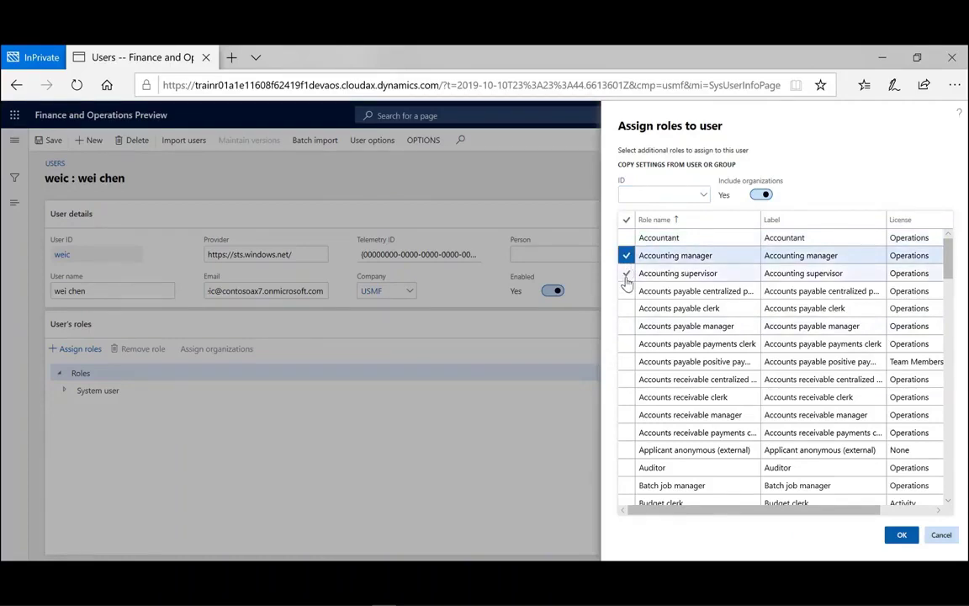
{"action": "left_click", "coordinate": [627, 275]}
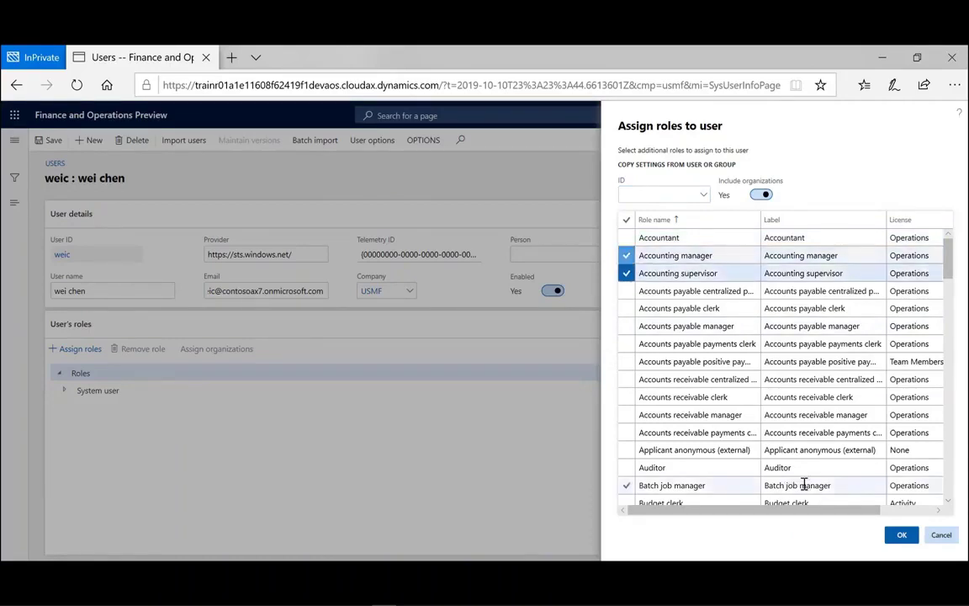
{"action": "left_click", "coordinate": [901, 536]}
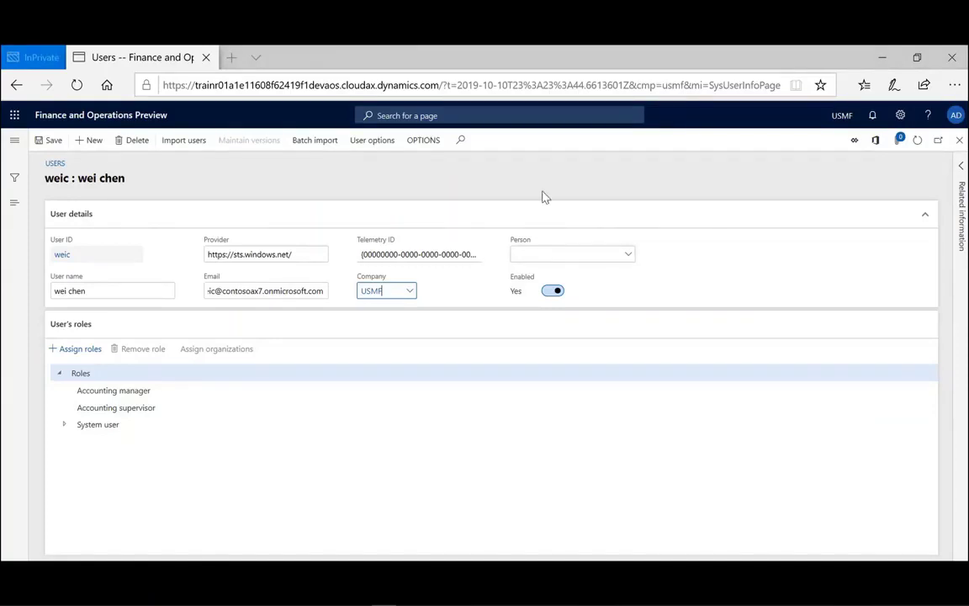
- Close the user form and bring up the Azure AD users available for import
{"action": "left_click", "coordinate": [959, 140]}
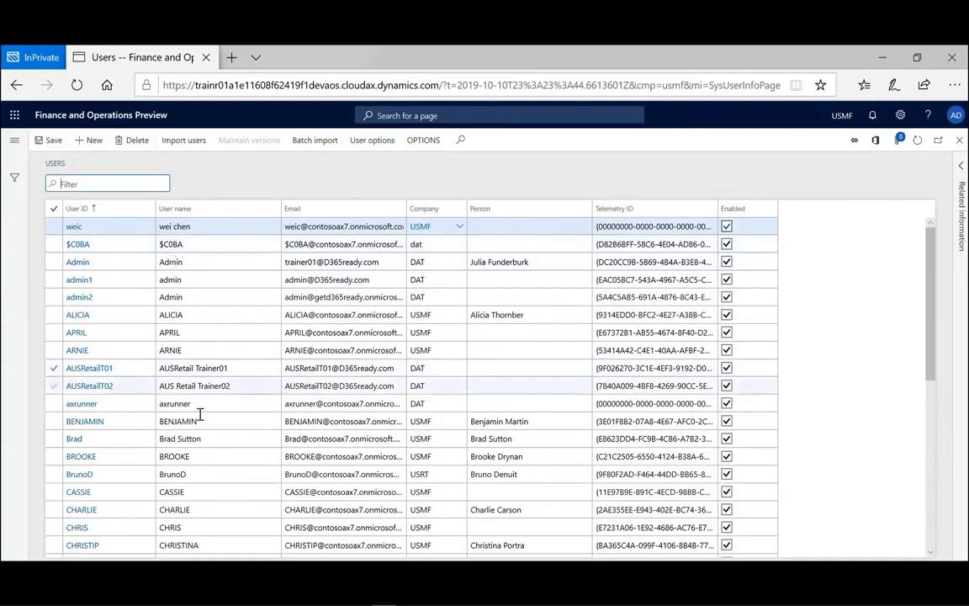
{"action": "left_click", "coordinate": [192, 150]}
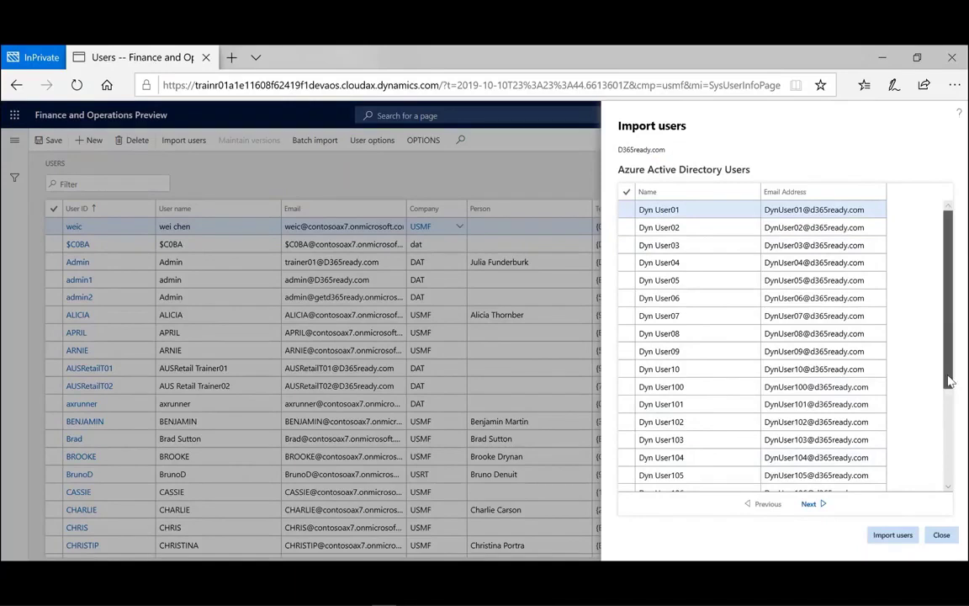
- Import Dyn User01 from Azure AD and dismiss the success message
{"action": "scroll", "coordinate": [949, 381], "scroll_direction": "down", "scroll_amount": 1}
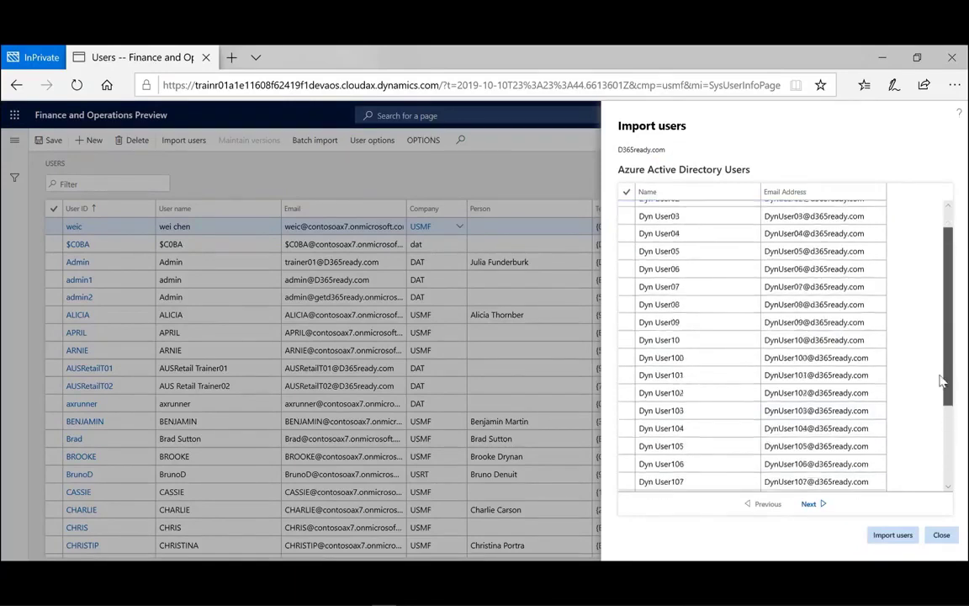
{"action": "scroll", "coordinate": [643, 244], "scroll_direction": "up", "scroll_amount": 1}
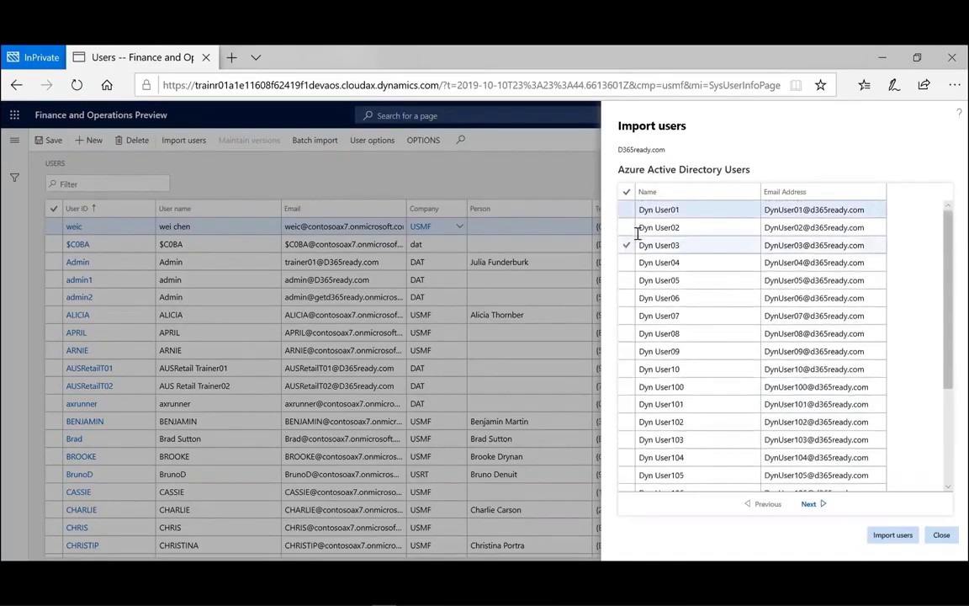
{"action": "left_click", "coordinate": [627, 211]}
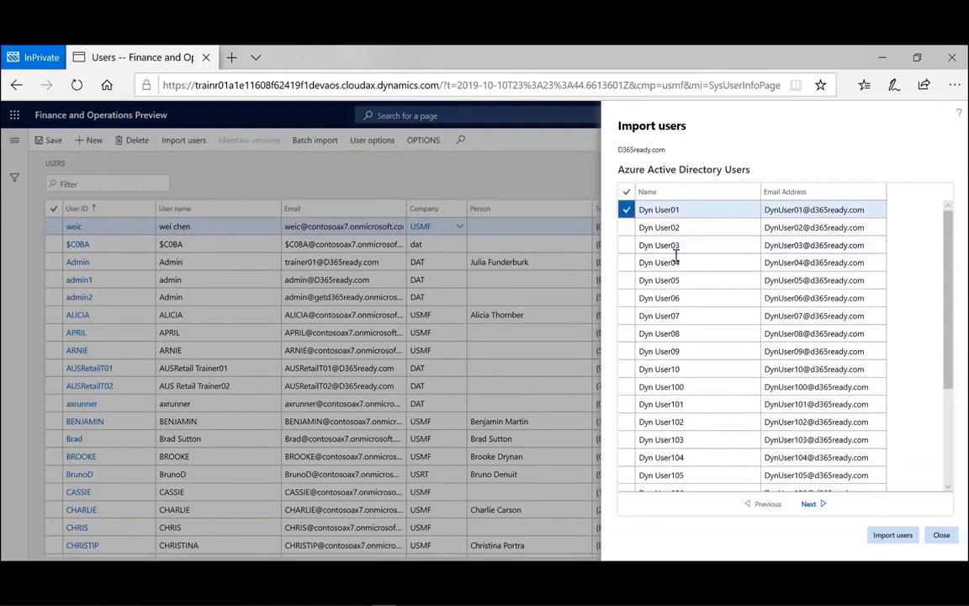
{"action": "left_click", "coordinate": [891, 538]}
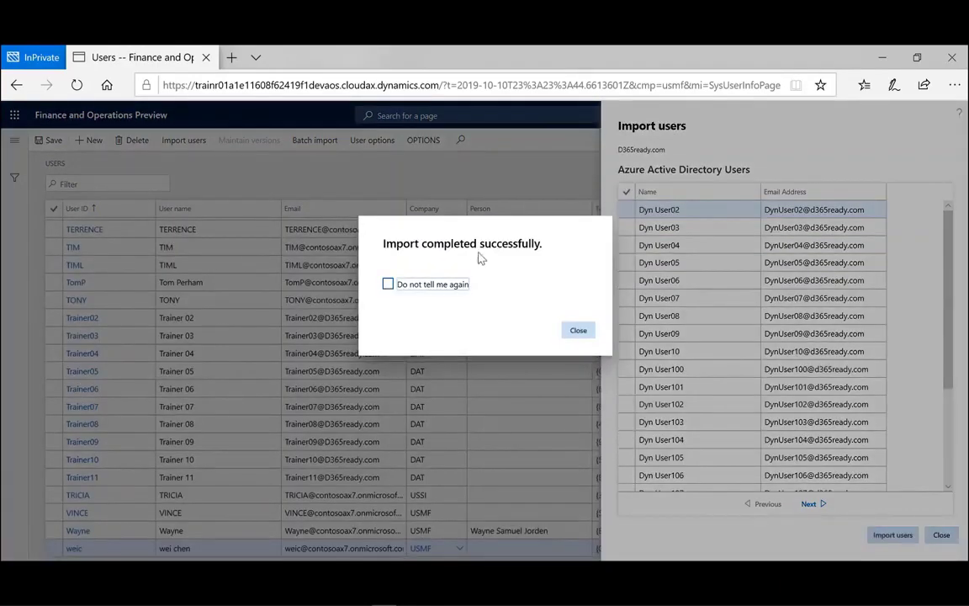
{"action": "left_click", "coordinate": [578, 332]}
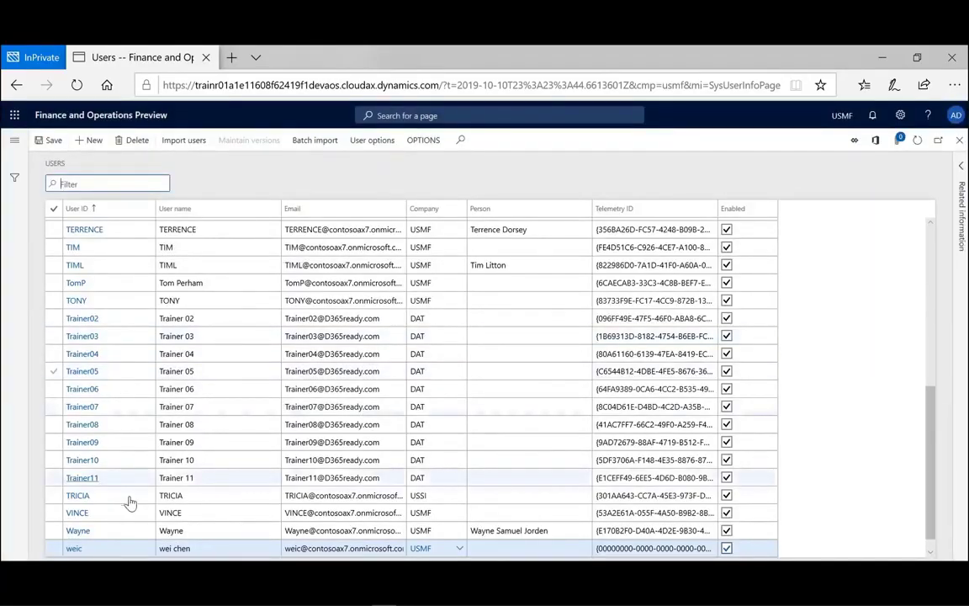
- Filter the Users list to User IDs beginning with 'dyn' and select DynUser01
{"action": "left_click_drag", "start_coordinate": [932, 497], "coordinate": [880, 244]}
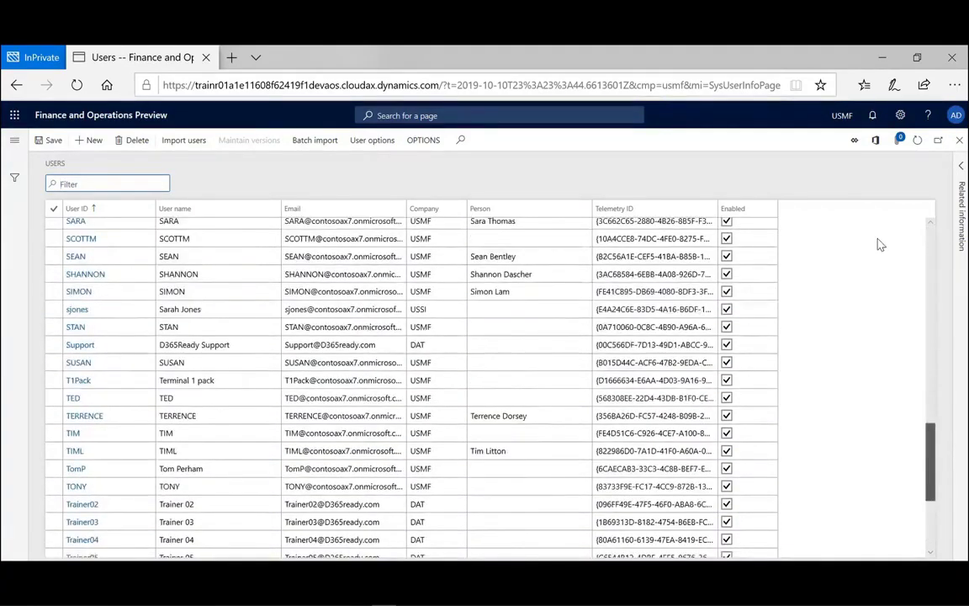
{"action": "left_click_drag", "start_coordinate": [880, 244], "coordinate": [473, 188]}
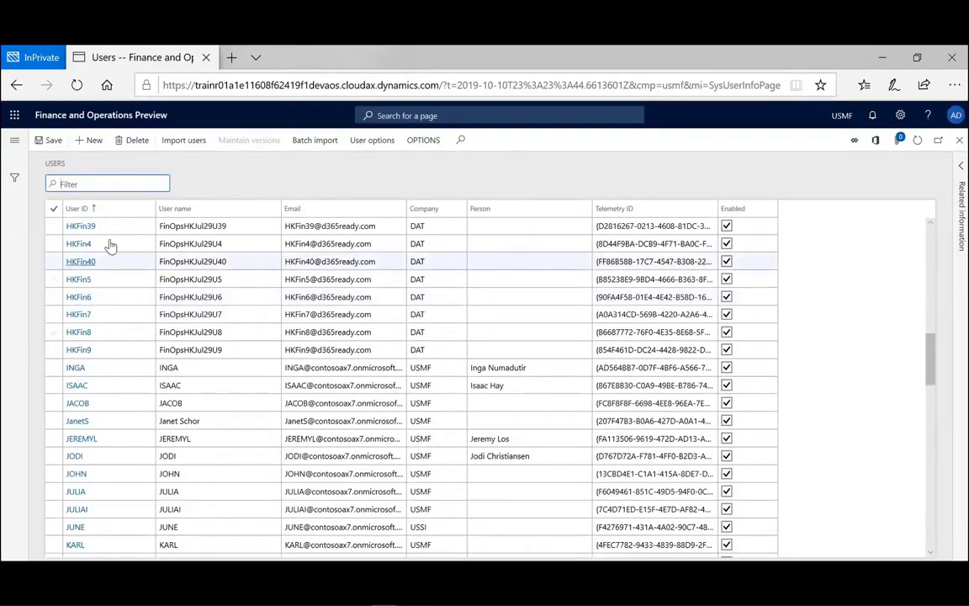
{"action": "left_click", "coordinate": [148, 210]}
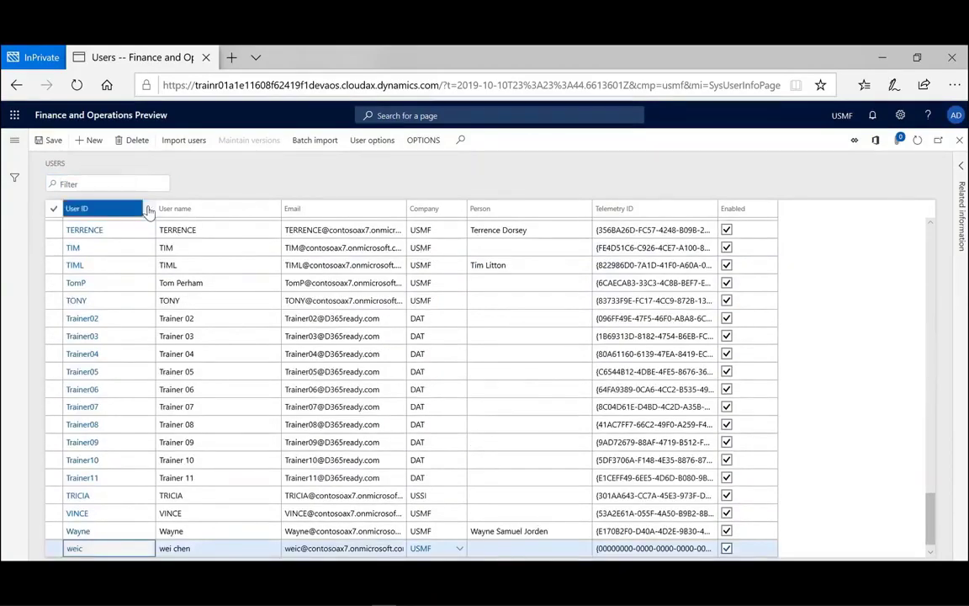
{"action": "left_click", "coordinate": [148, 210]}
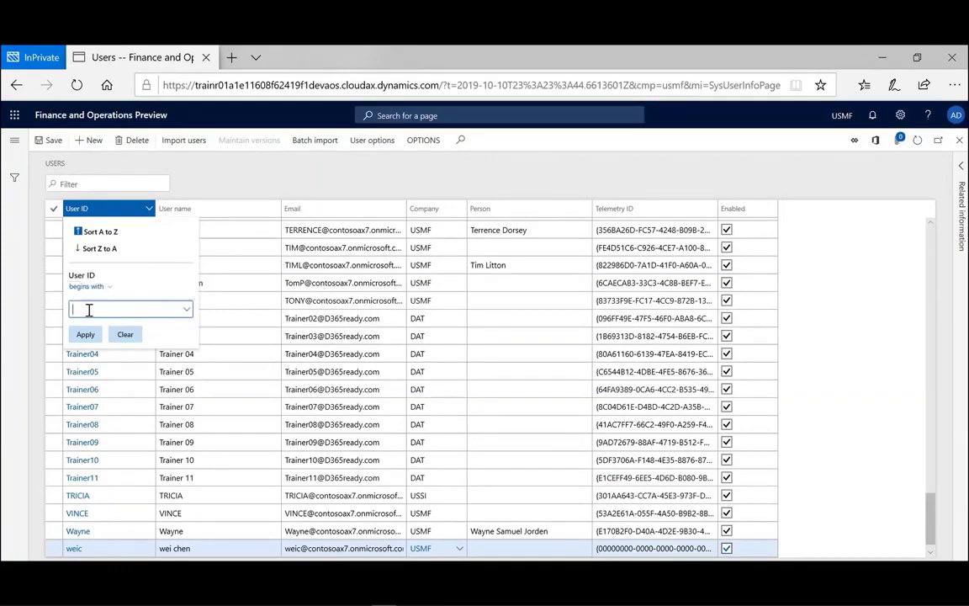
{"action": "type", "text": "dyn"}
{"action": "left_click", "coordinate": [84, 336]}
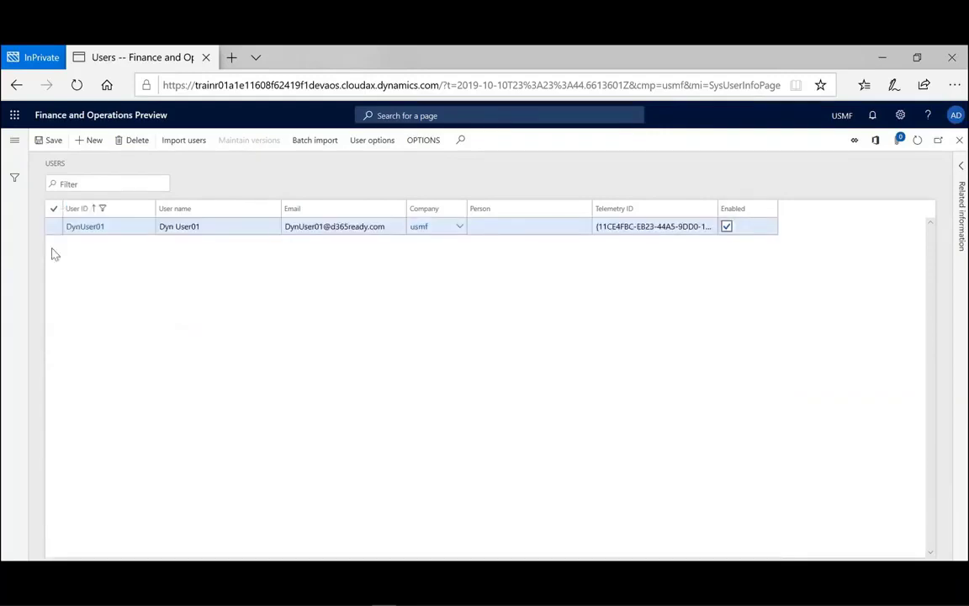
{"action": "left_click", "coordinate": [73, 235]}
- Open DynUser01 and assign it the Accounts receivable clerk role
{"action": "left_click", "coordinate": [87, 227]}
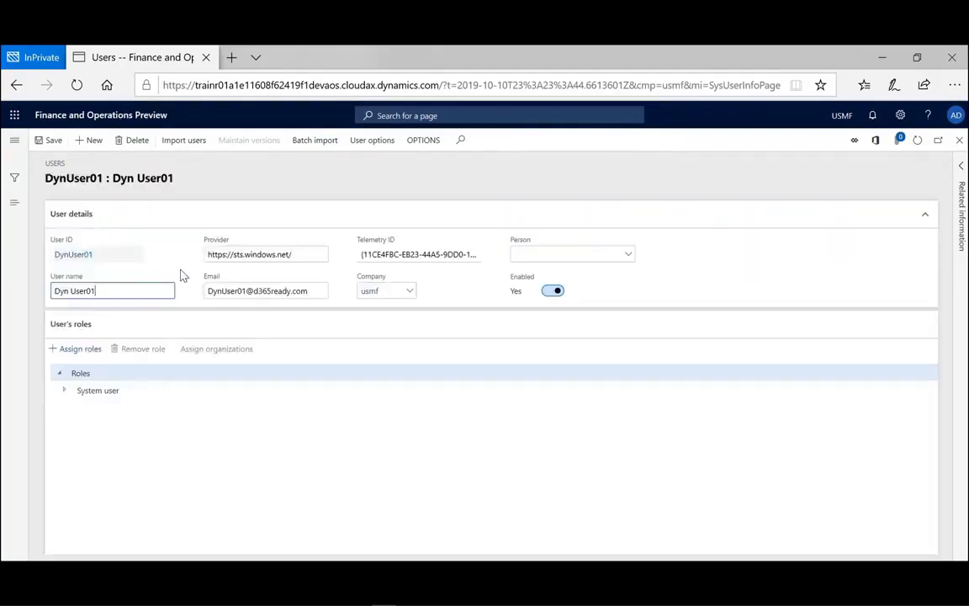
{"action": "left_click", "coordinate": [65, 391]}
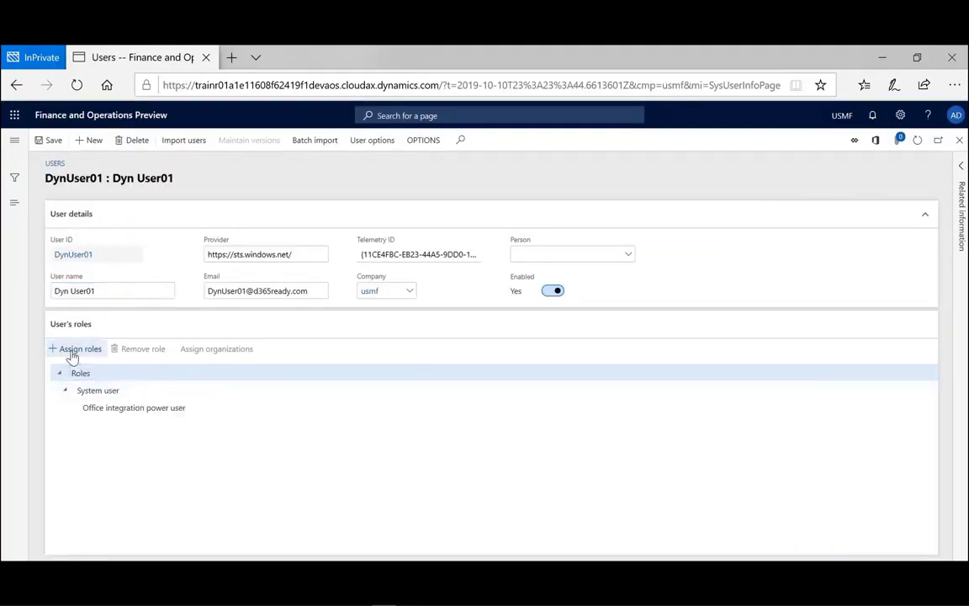
{"action": "left_click", "coordinate": [73, 357]}
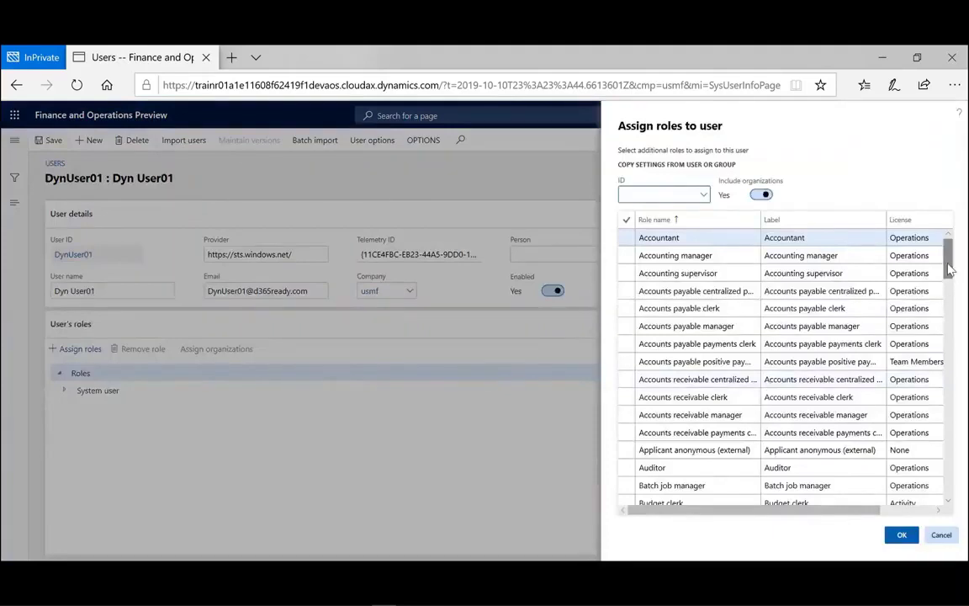
{"action": "mouse_move", "coordinate": [948, 268]}
{"action": "left_mouse_down"}
{"action": "mouse_move", "coordinate": [948, 310]}
{"action": "mouse_move", "coordinate": [937, 278]}
{"action": "left_mouse_up"}
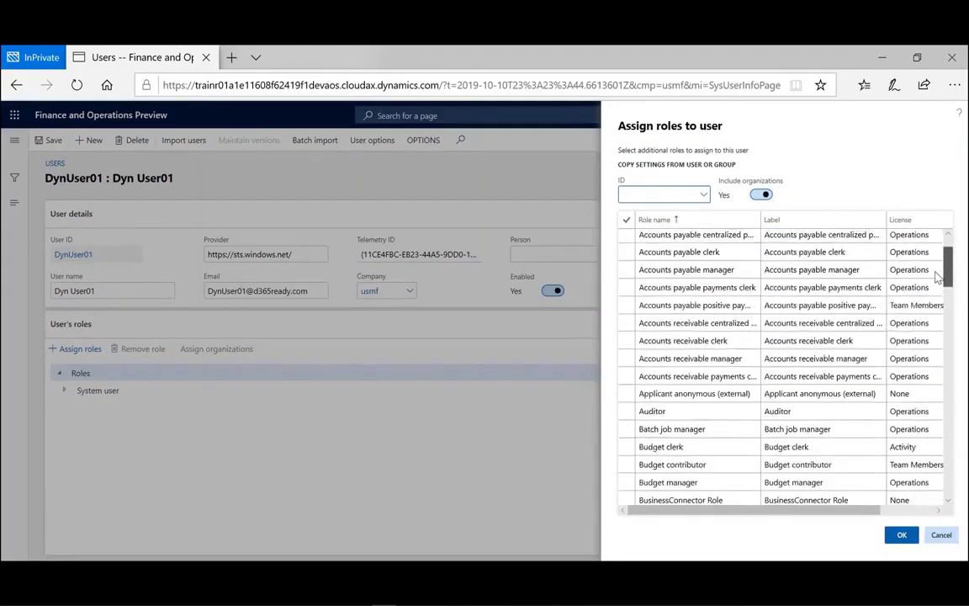
{"action": "left_click", "coordinate": [665, 340]}
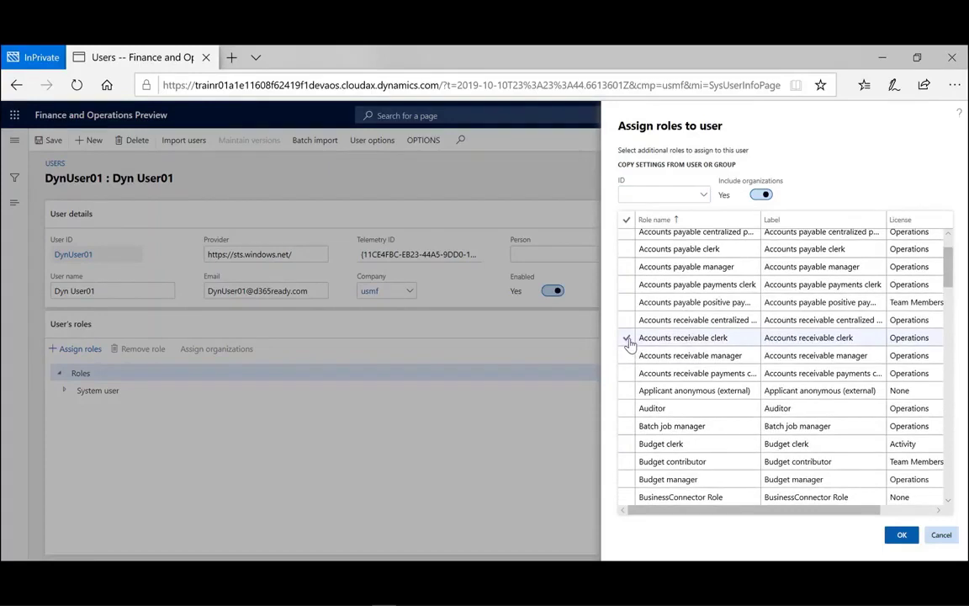
{"action": "left_click", "coordinate": [627, 340]}
{"action": "left_click", "coordinate": [901, 534]}
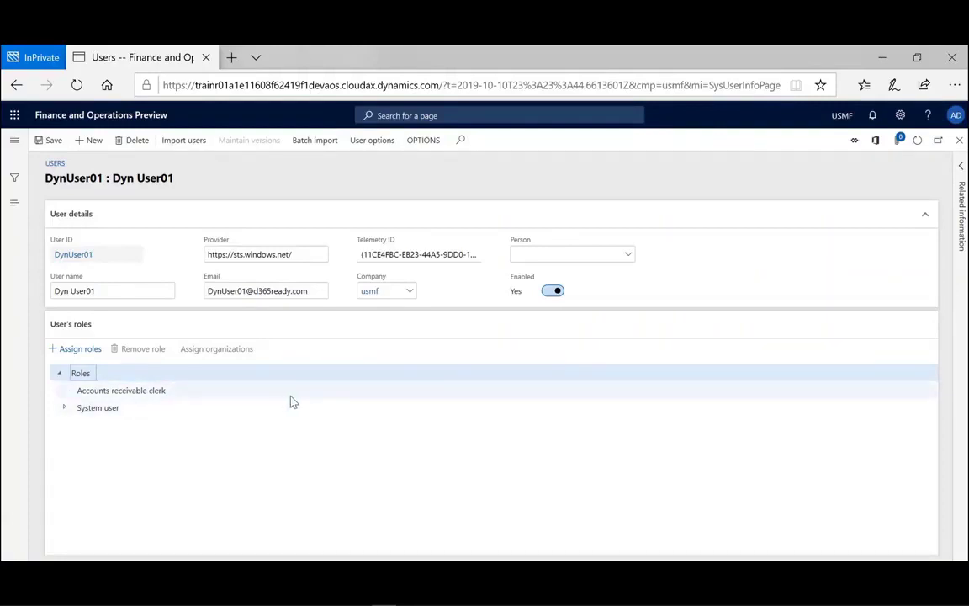
{"action": "left_click", "coordinate": [262, 398]}
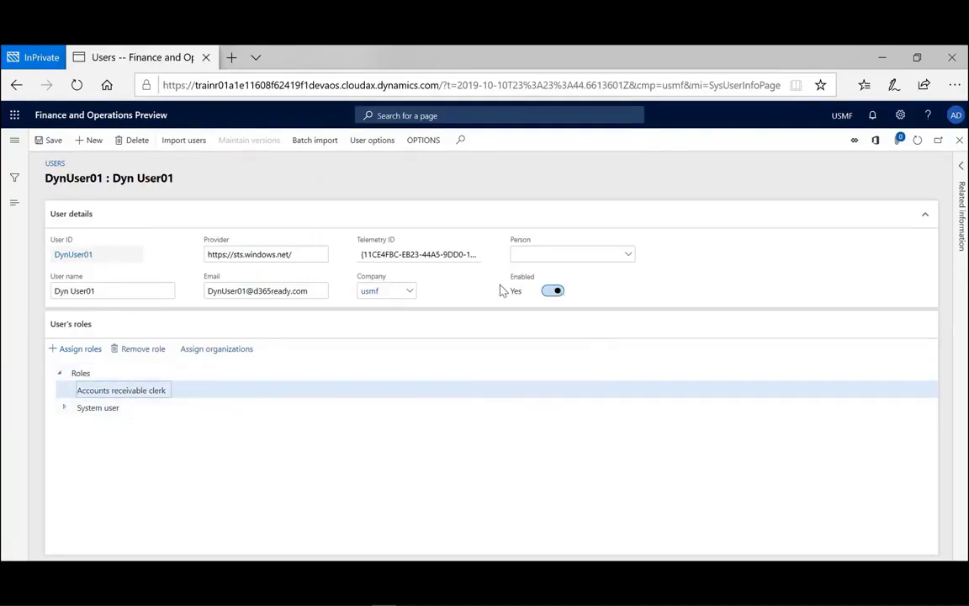
{"action": "left_click", "coordinate": [552, 292]}
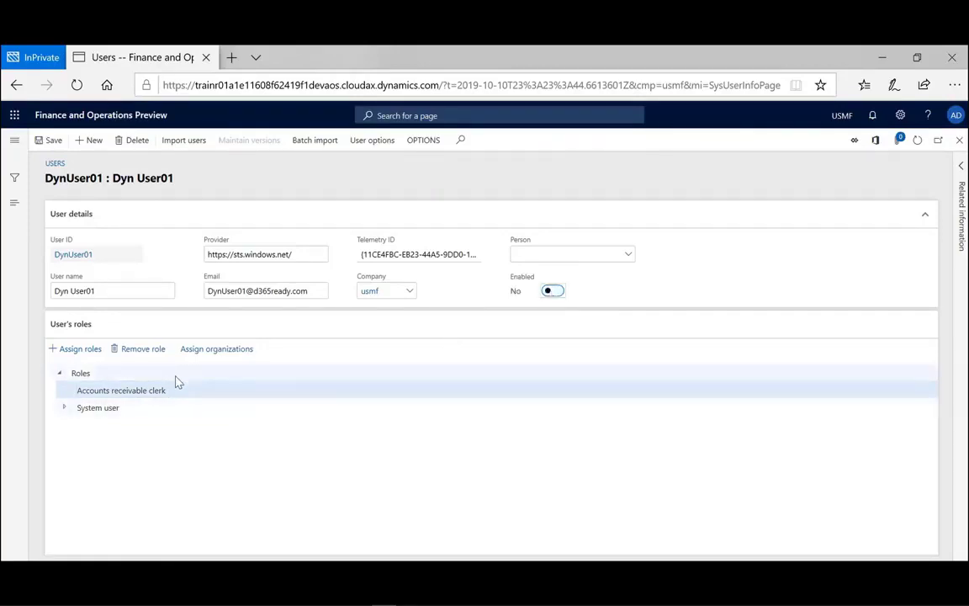
{"action": "left_click", "coordinate": [342, 391]}
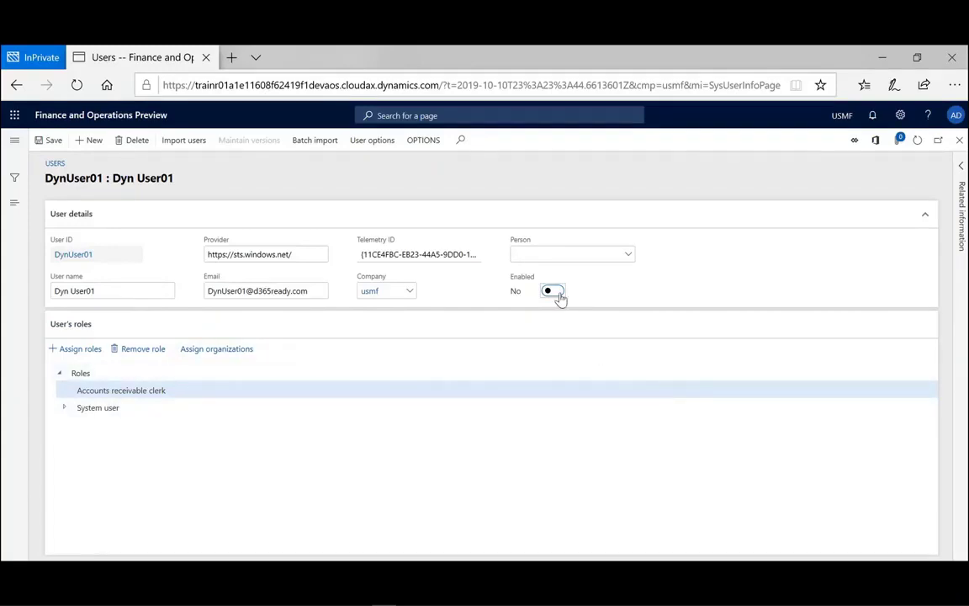
{"action": "left_click", "coordinate": [557, 292]}
{"action": "left_click", "coordinate": [50, 140]}
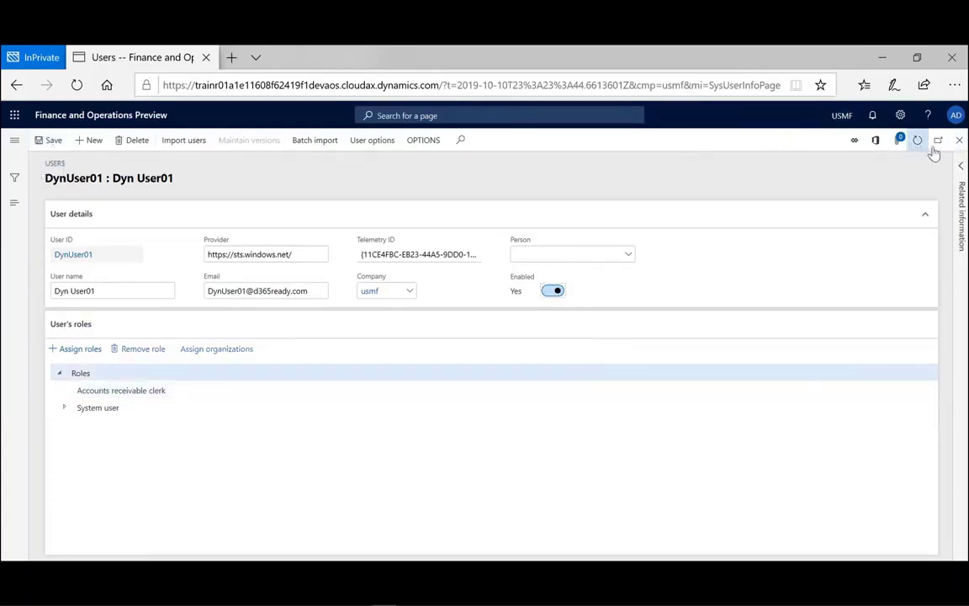
- Close the DynUser01 form, refresh the Users list, and filter User ID by 'dyn'
{"action": "left_click", "coordinate": [958, 141]}
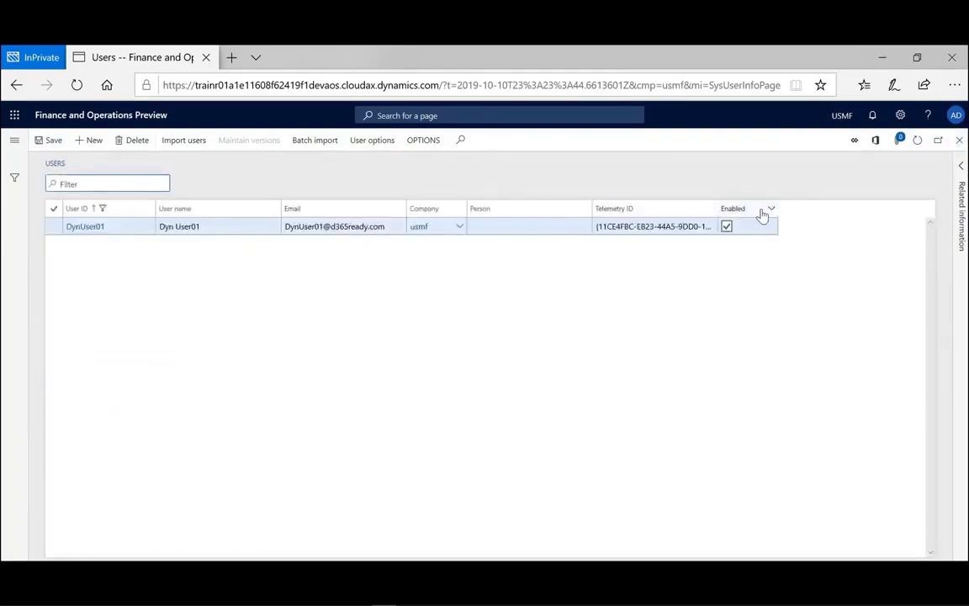
{"action": "left_click", "coordinate": [917, 143]}
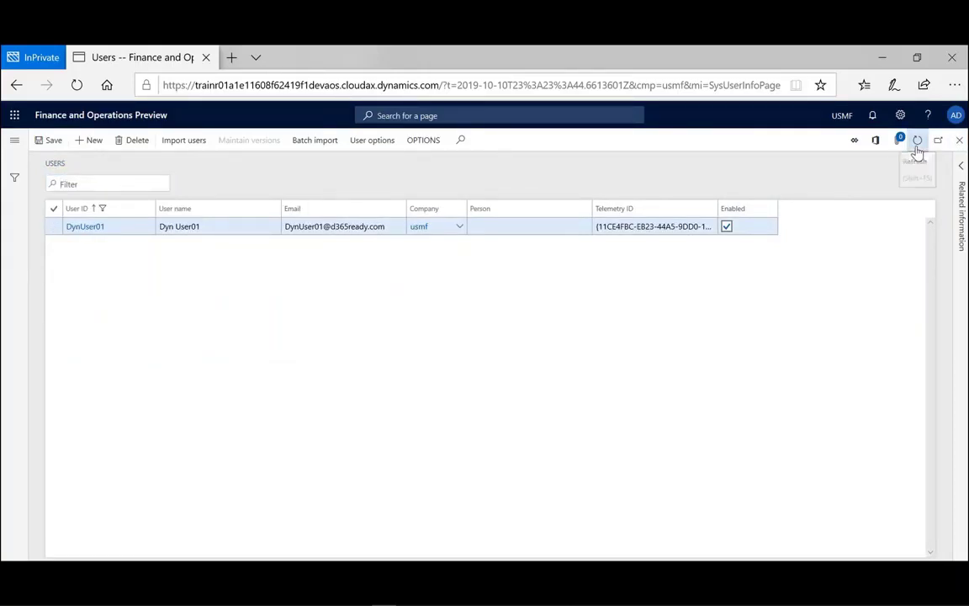
{"action": "left_click", "coordinate": [148, 214]}
{"action": "type", "text": "dyn"}
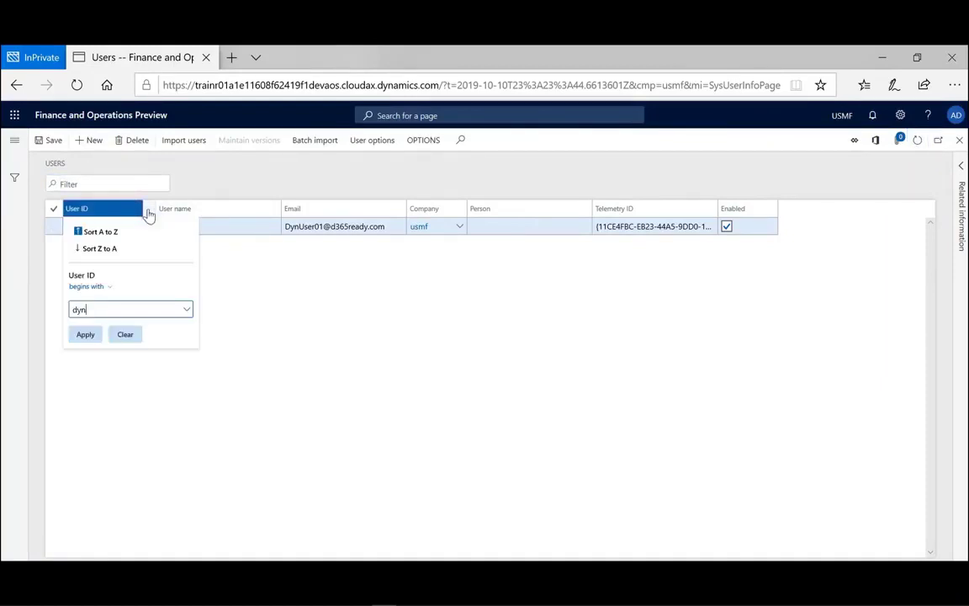
{"action": "left_click", "coordinate": [94, 337]}
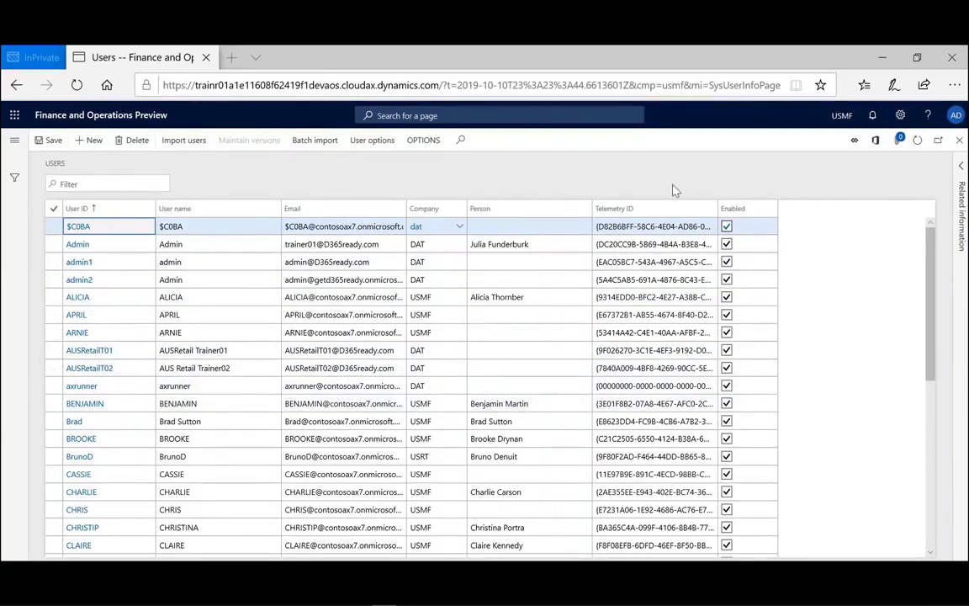
- Start a batch user import with batch processing on in the DataUpdate group
{"action": "left_click", "coordinate": [320, 147]}
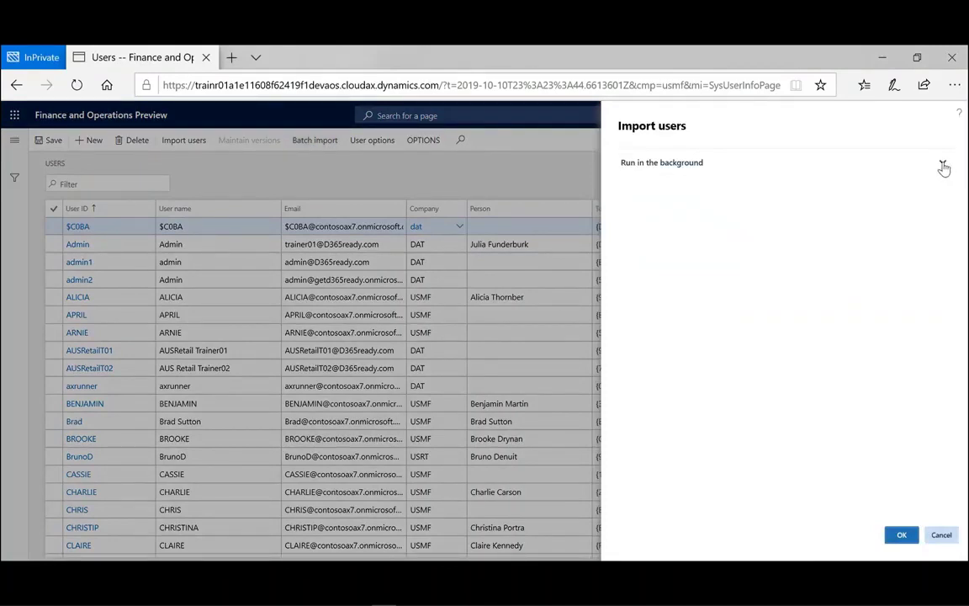
{"action": "left_click", "coordinate": [943, 165]}
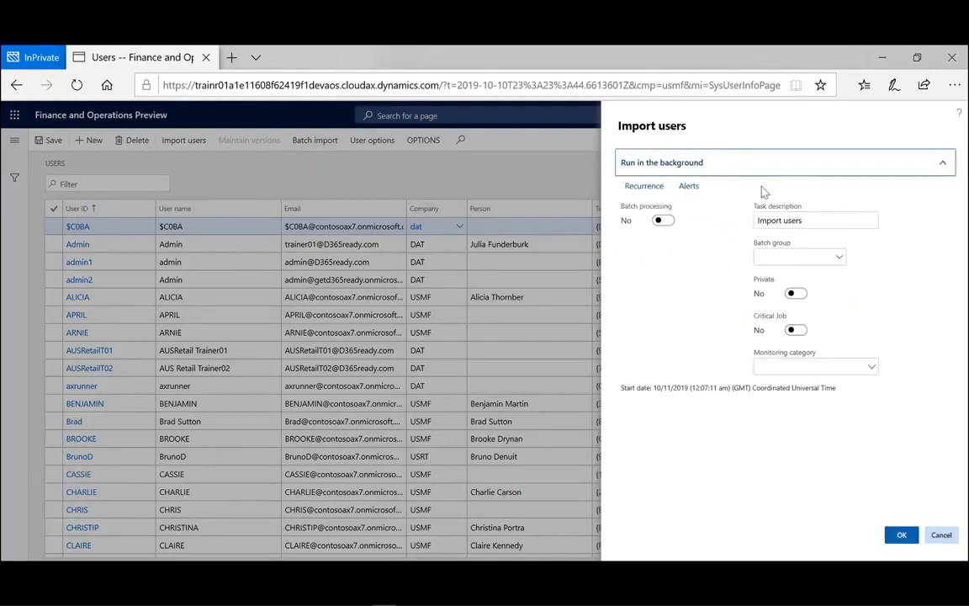
{"action": "left_click", "coordinate": [664, 222]}
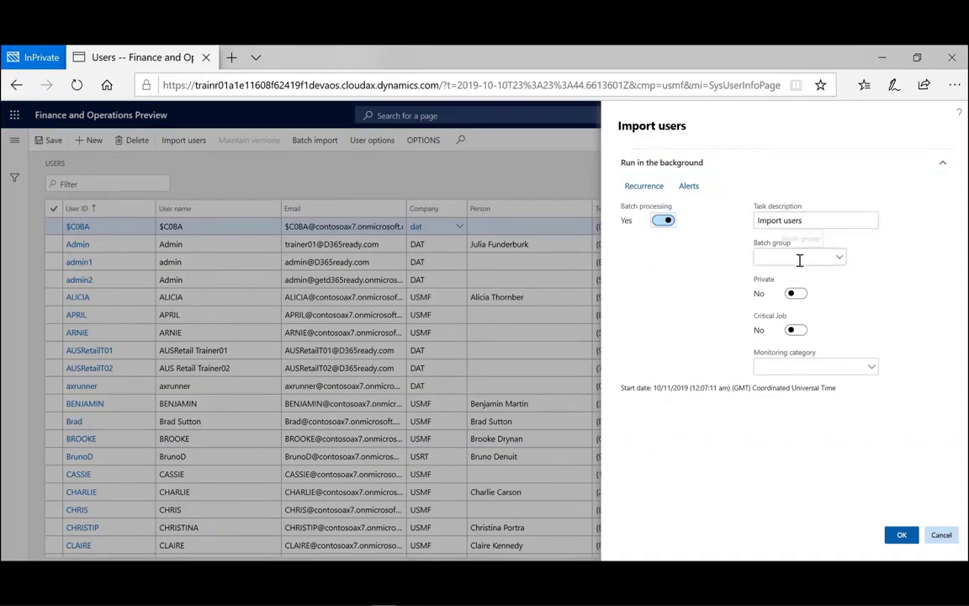
{"action": "left_click", "coordinate": [839, 257]}
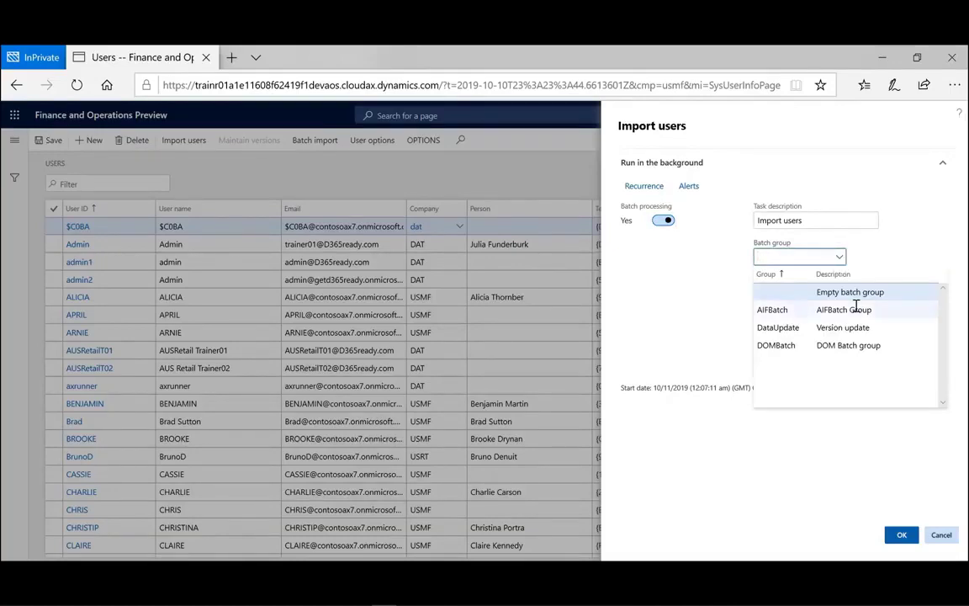
{"action": "left_click", "coordinate": [802, 328]}
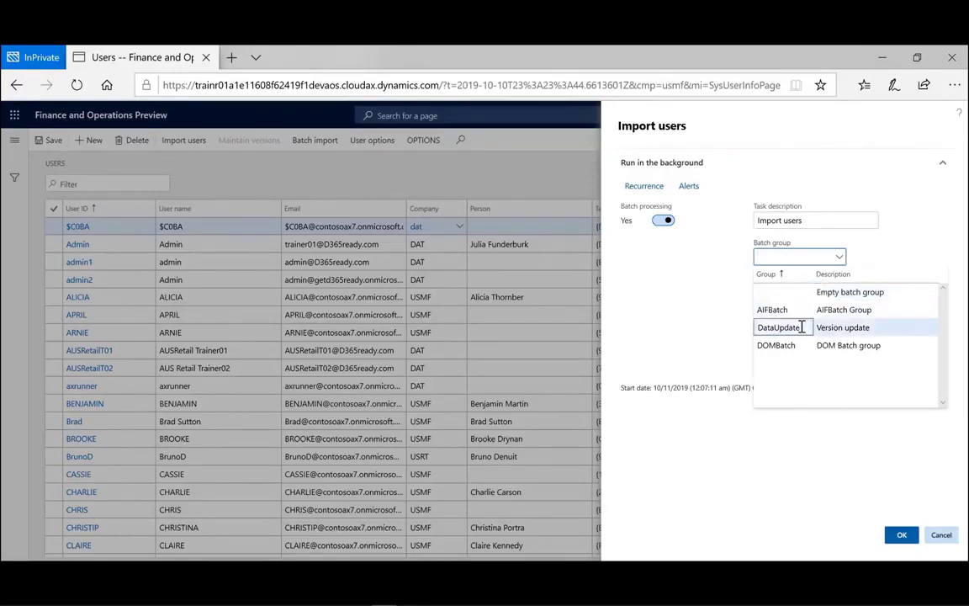
{"action": "left_click", "coordinate": [801, 327]}
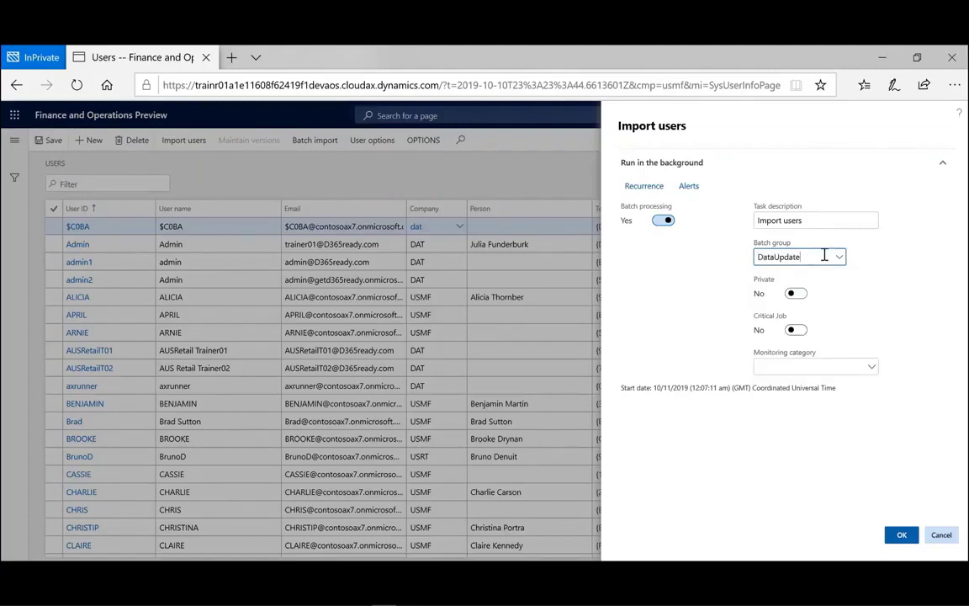
- Set the import job to Private and Critical, then submit it
{"action": "left_click", "coordinate": [796, 294]}
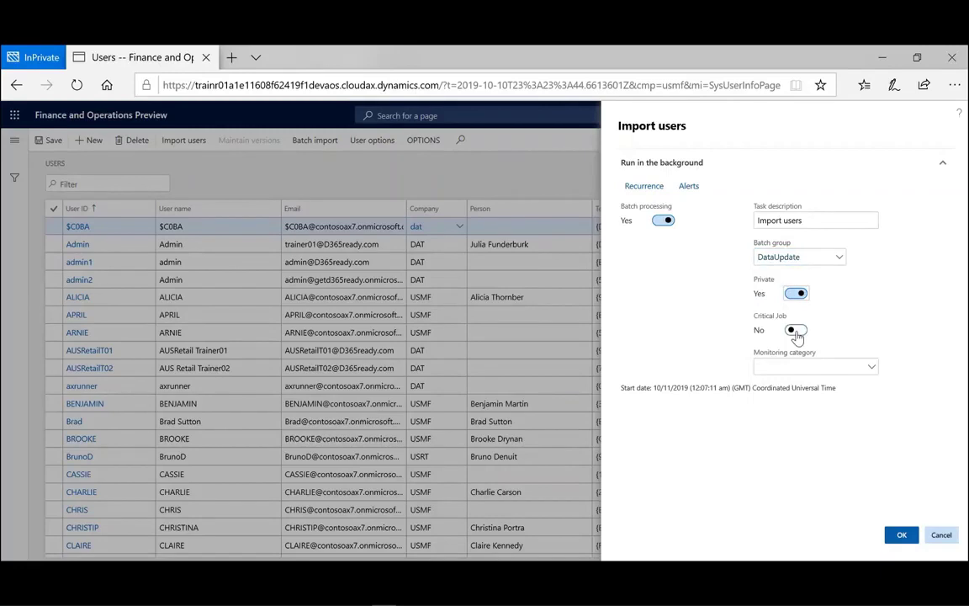
{"action": "left_click", "coordinate": [796, 330]}
{"action": "left_click", "coordinate": [872, 368]}
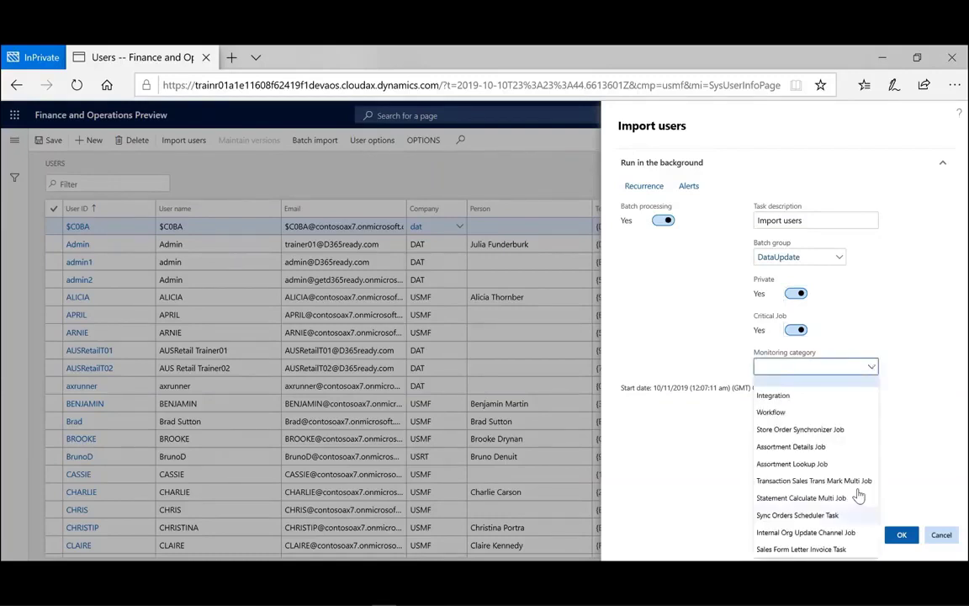
{"action": "key", "text": "Escape"}
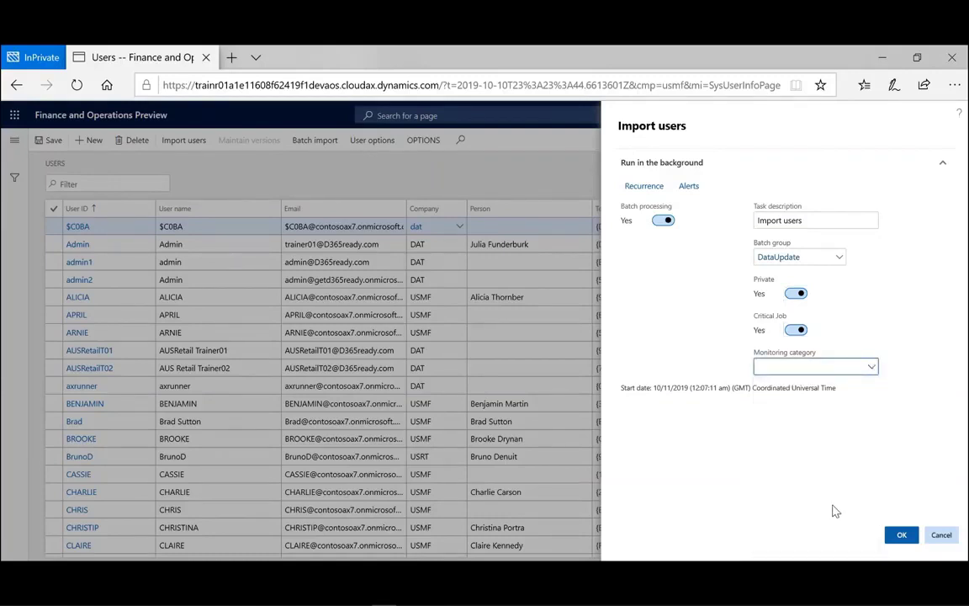
{"action": "left_click", "coordinate": [902, 543]}
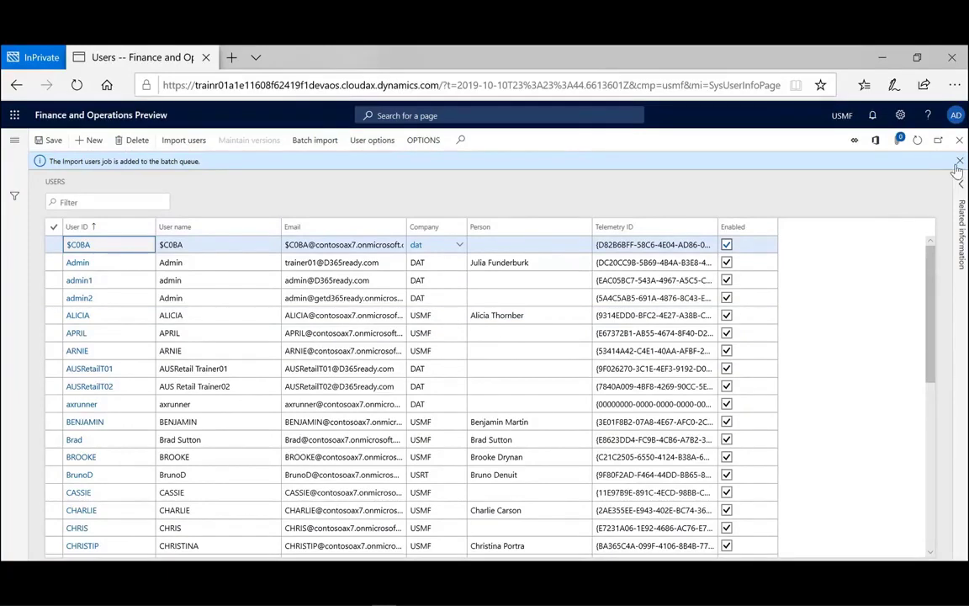
- Select the $C0BA user, refresh the list, and filter User IDs beginning with 'dyn'
{"action": "left_click", "coordinate": [604, 250]}
{"action": "left_click", "coordinate": [917, 142]}
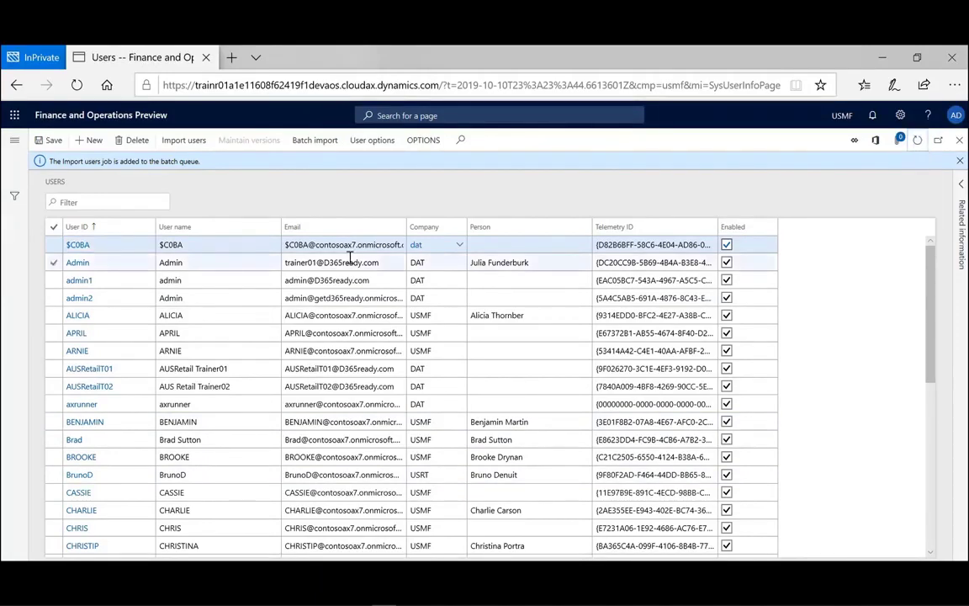
{"action": "left_click", "coordinate": [149, 227]}
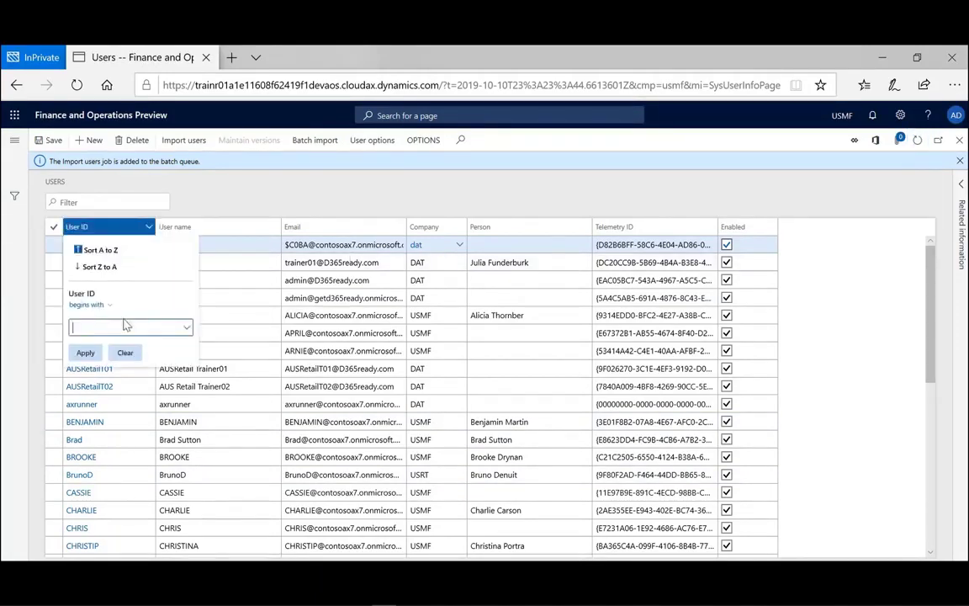
{"action": "type", "text": "dyn"}
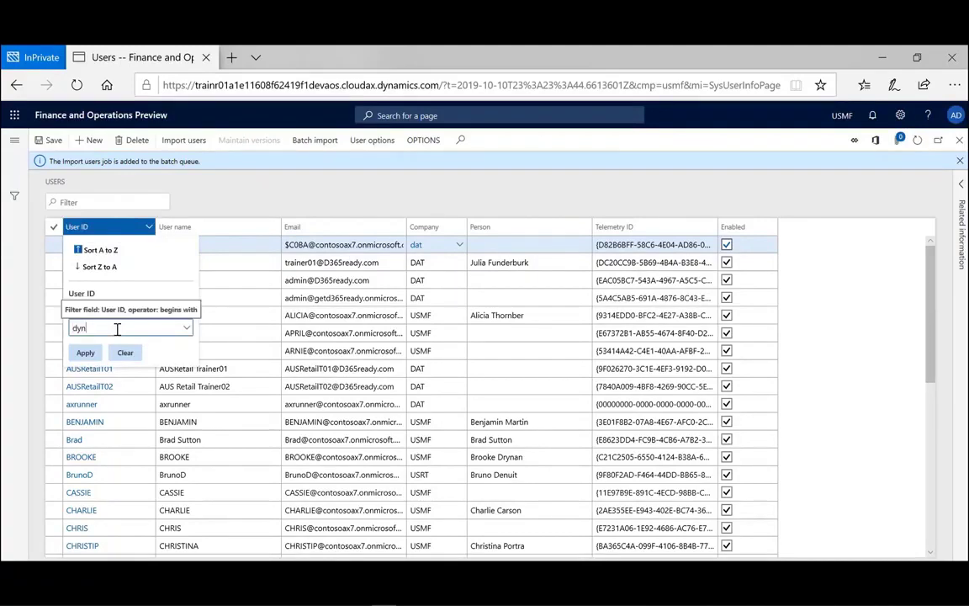
{"action": "left_click", "coordinate": [85, 352]}
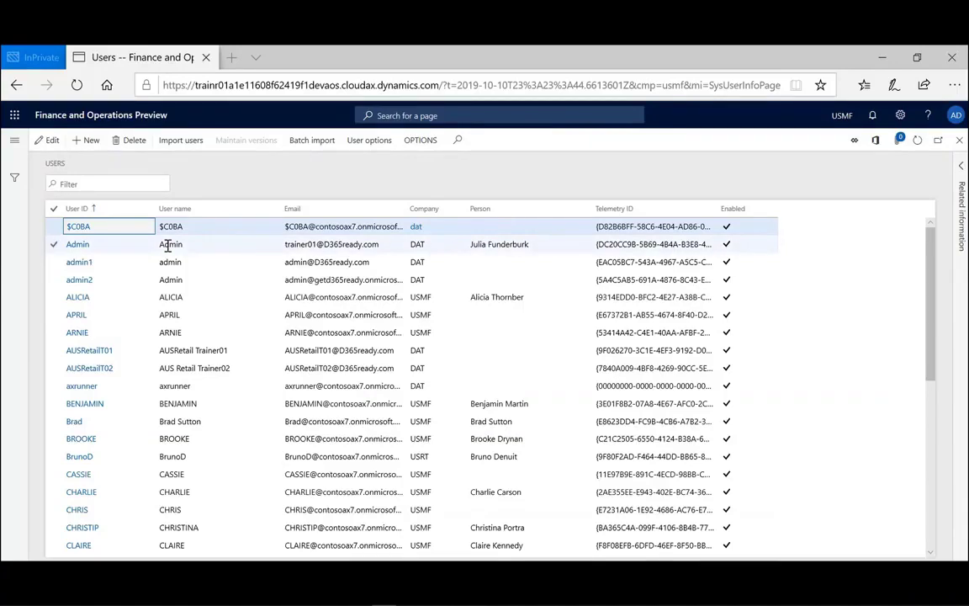
- Cancel a 'dy' grid filter and scroll through the Users list
{"action": "key", "text": "ctrl+g"}
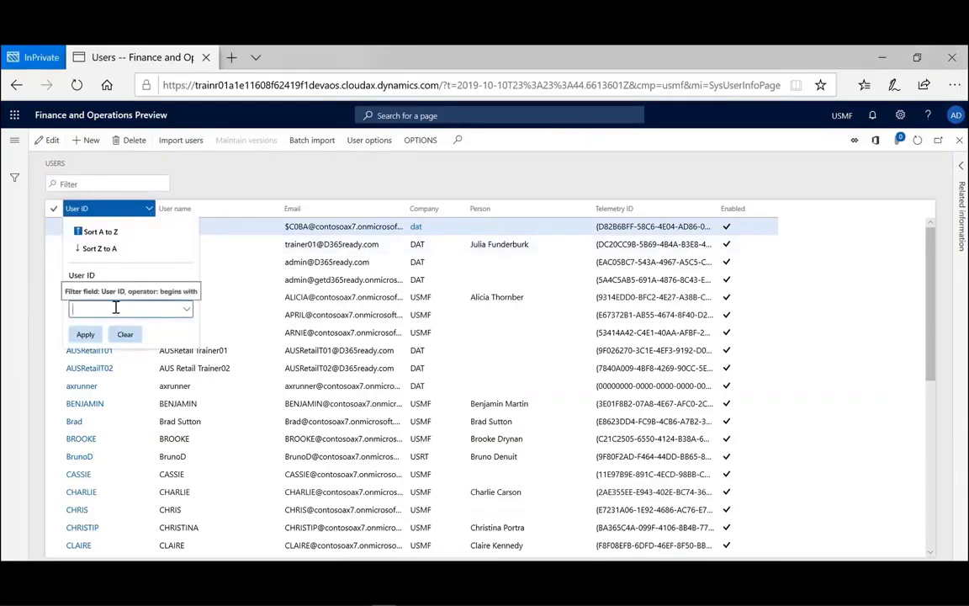
{"action": "type", "text": "dy"}
{"action": "key", "text": "Escape"}
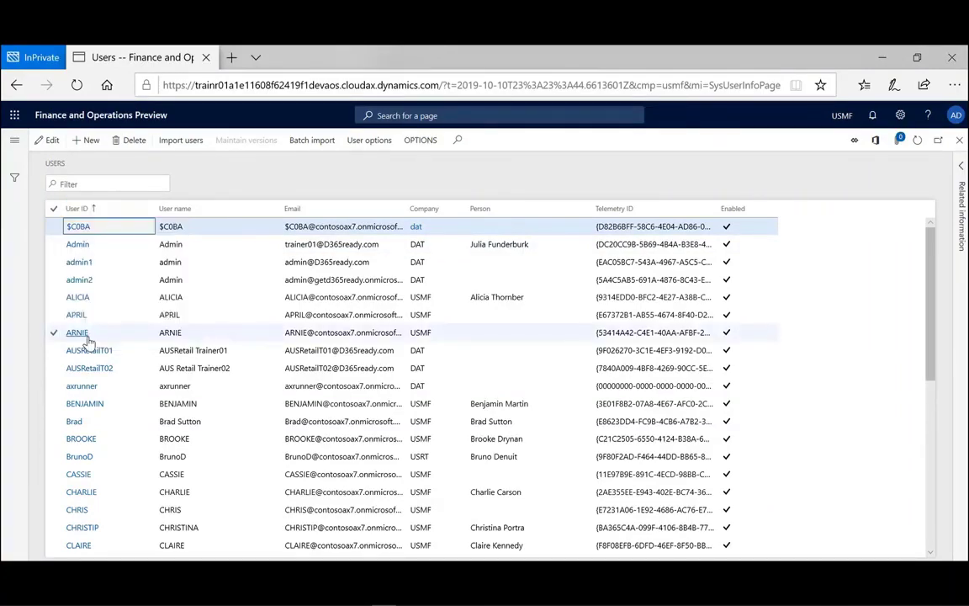
{"action": "scroll", "coordinate": [120, 474], "scroll_direction": "down", "scroll_amount": 3}
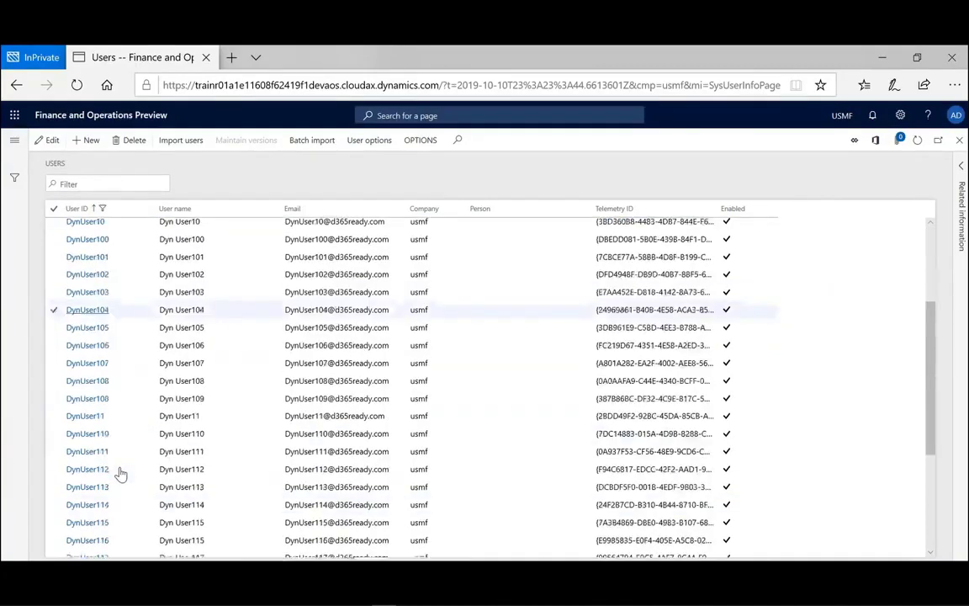
{"action": "scroll", "coordinate": [120, 473], "scroll_direction": "down", "scroll_amount": 2}
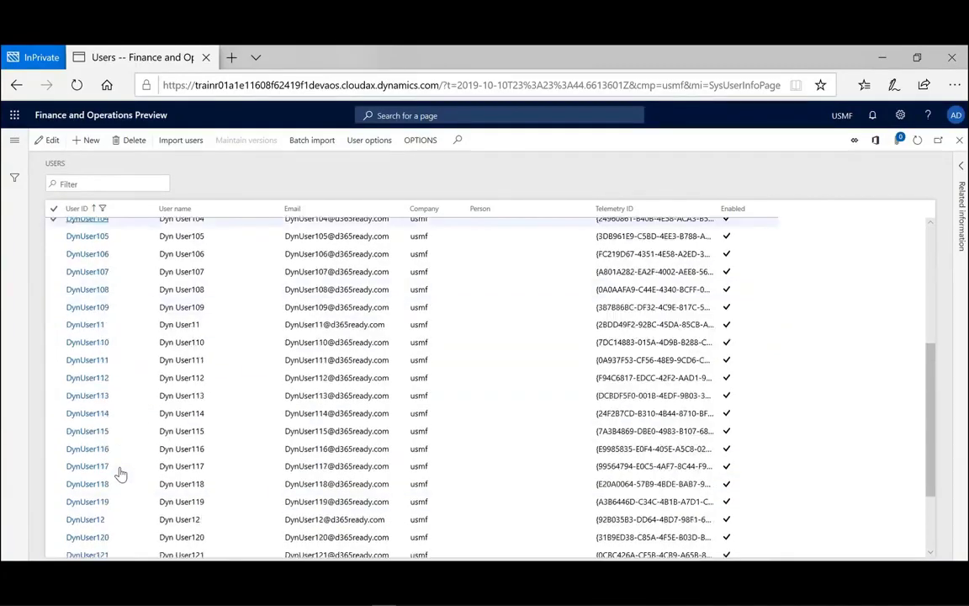
{"action": "scroll", "coordinate": [120, 473], "scroll_direction": "up", "scroll_amount": 5}
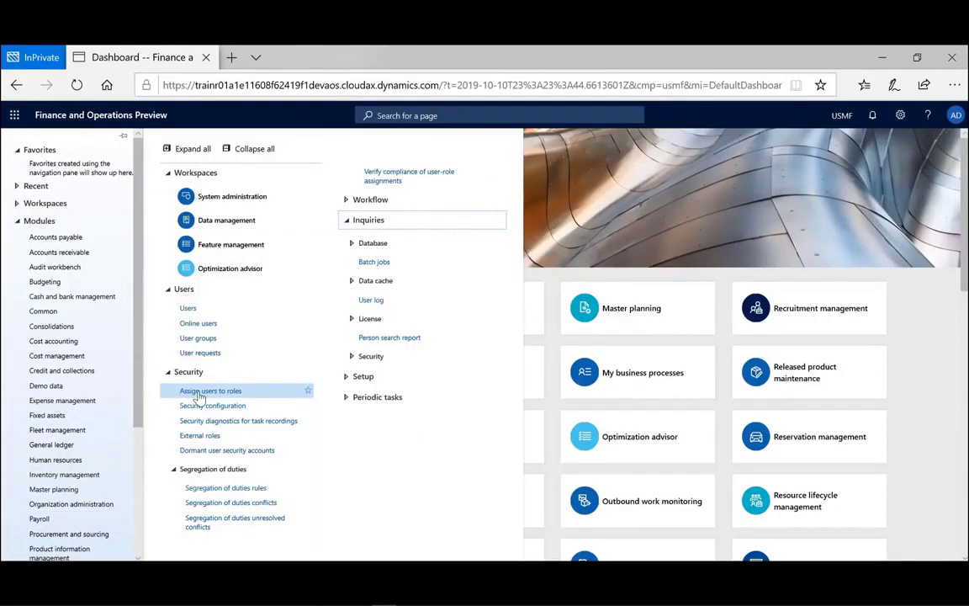
- Open Assign users to roles and select Accounting manager to view its four assigned users
{"action": "left_click", "coordinate": [199, 392]}
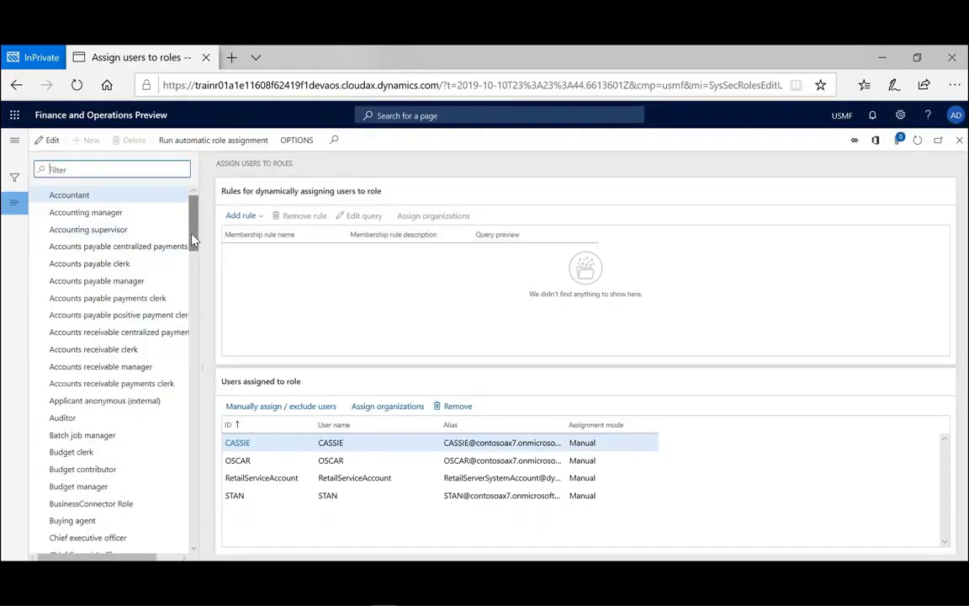
{"action": "left_click", "coordinate": [118, 213]}
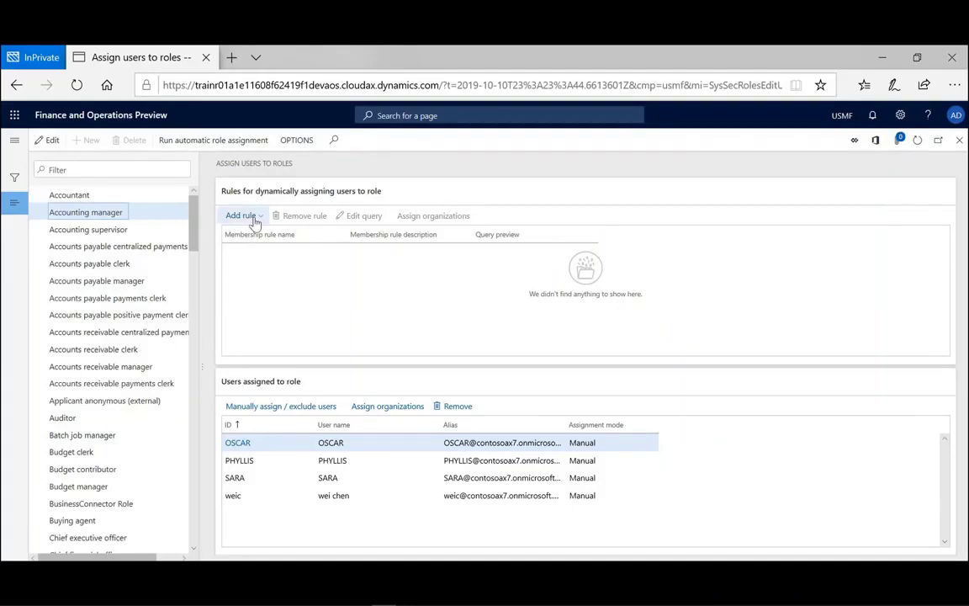
- Add a dynamic membership rule to Accounting manager based on the VendVendorPortalUsers query
{"action": "left_click", "coordinate": [244, 217]}
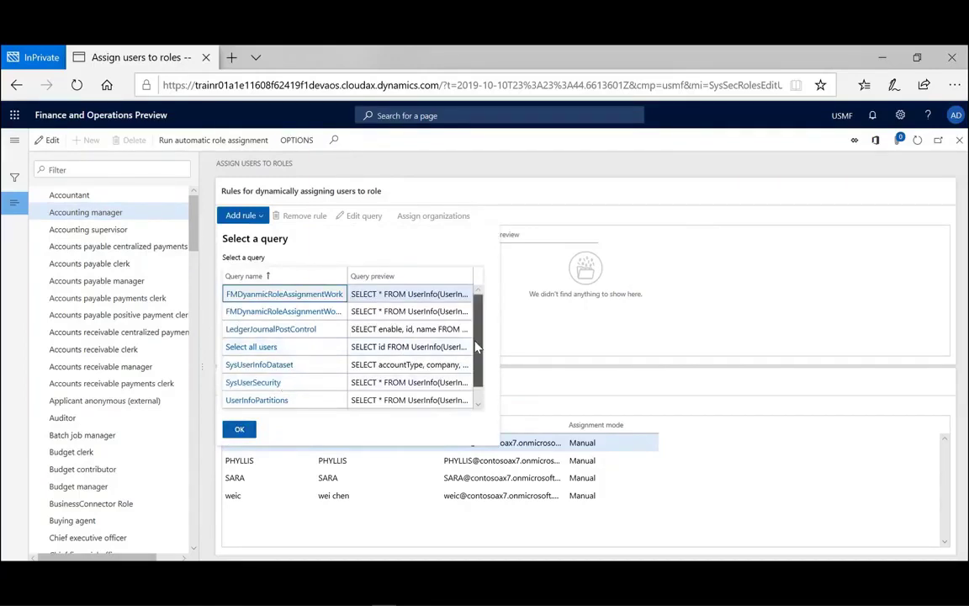
{"action": "scroll", "coordinate": [233, 405], "scroll_direction": "down", "scroll_amount": 1}
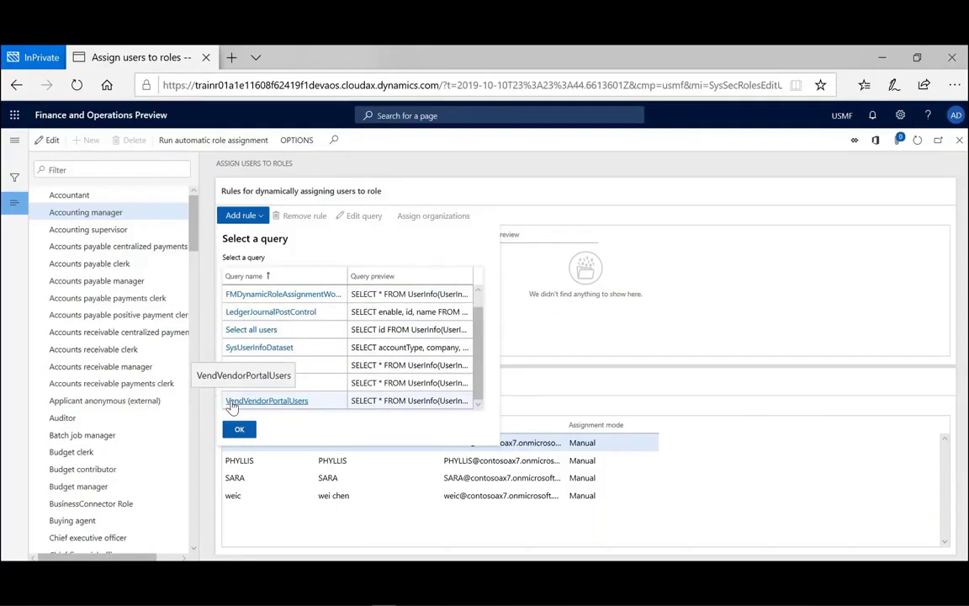
{"action": "double_click", "coordinate": [232, 402]}
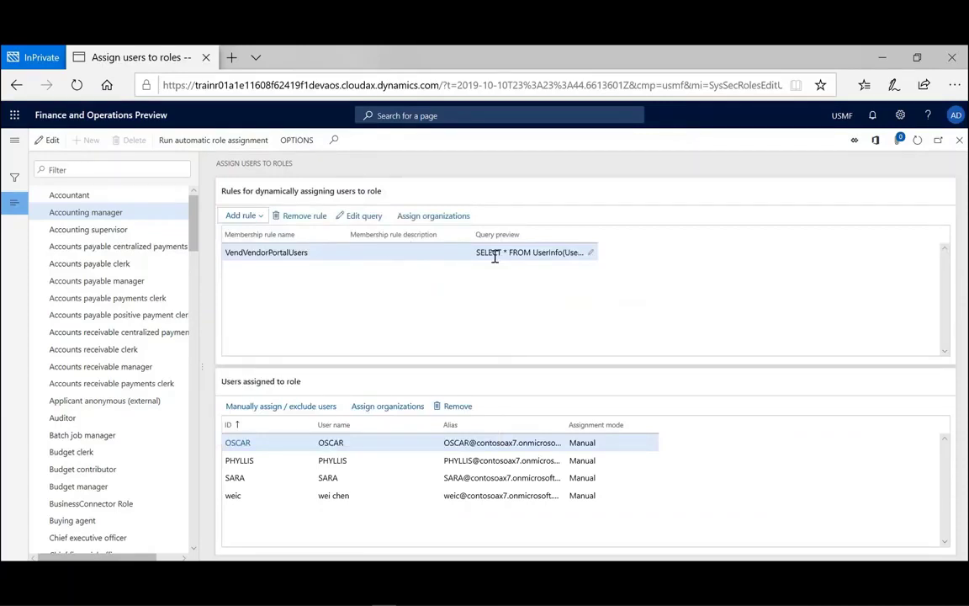
- Confirm the rule's query ranges and run automatic role assignment to add a fifth user
{"action": "left_click", "coordinate": [364, 220]}
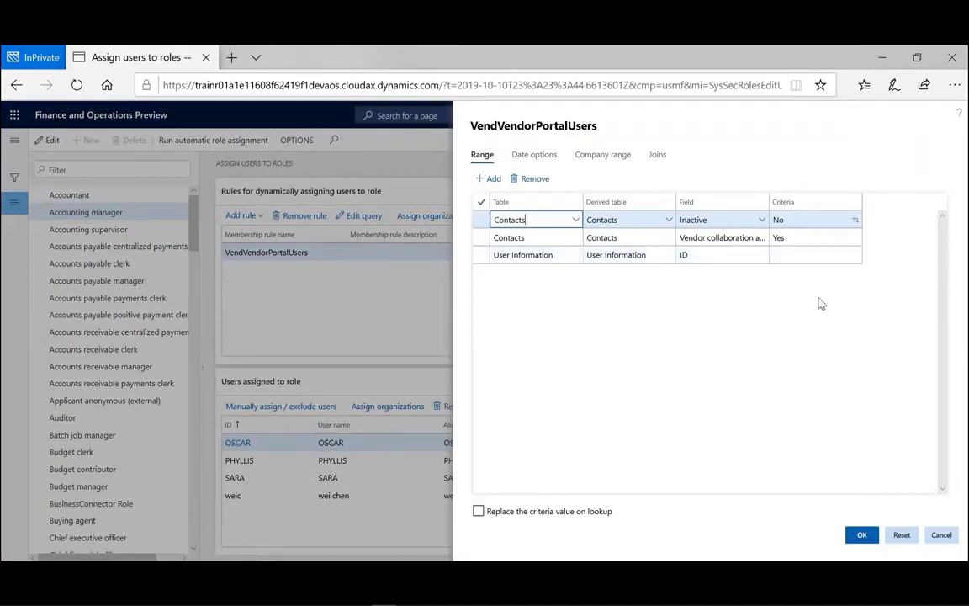
{"action": "left_click", "coordinate": [862, 536]}
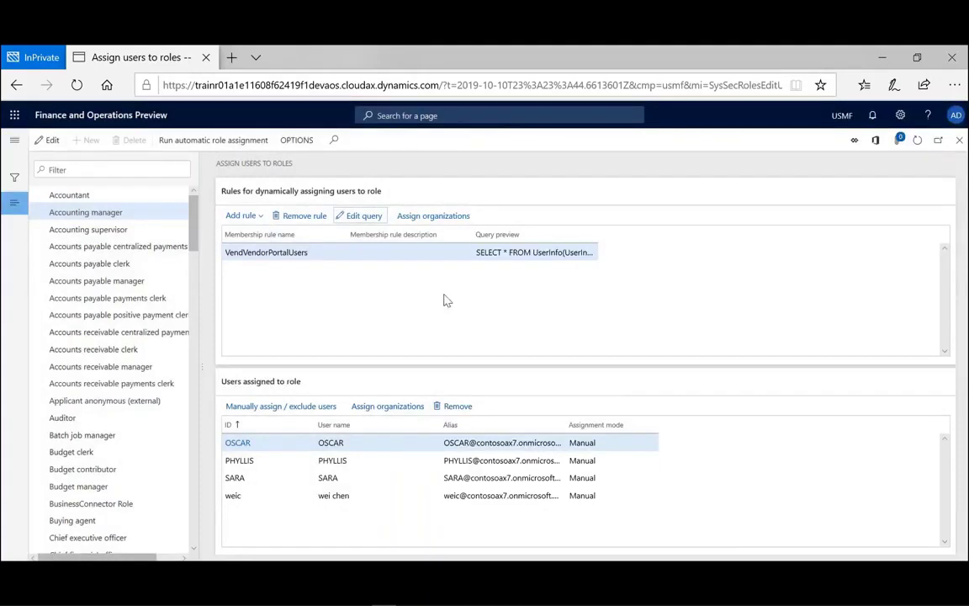
{"action": "left_click", "coordinate": [241, 145]}
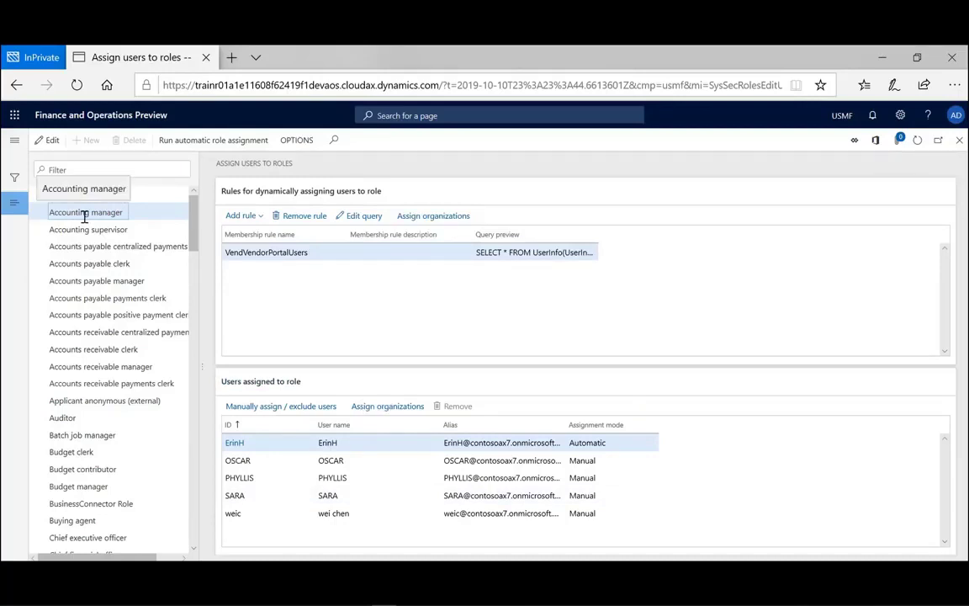
- Filter the manual assign/exclude users list to IDs starting with E, select the automatic user, and return to the USRT dashboard
{"action": "left_click", "coordinate": [279, 407]}
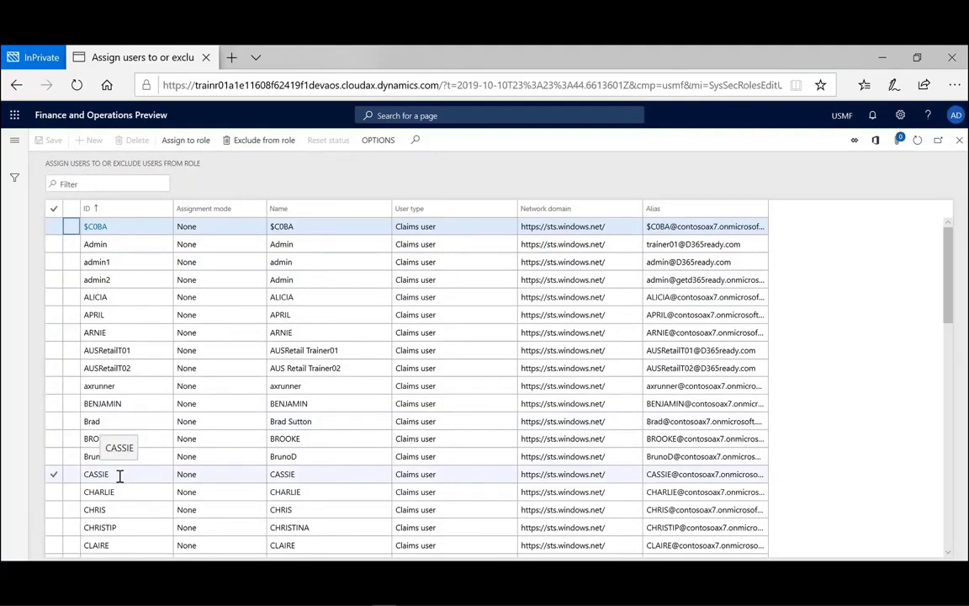
{"action": "scroll", "coordinate": [120, 476], "scroll_direction": "down", "scroll_amount": 4}
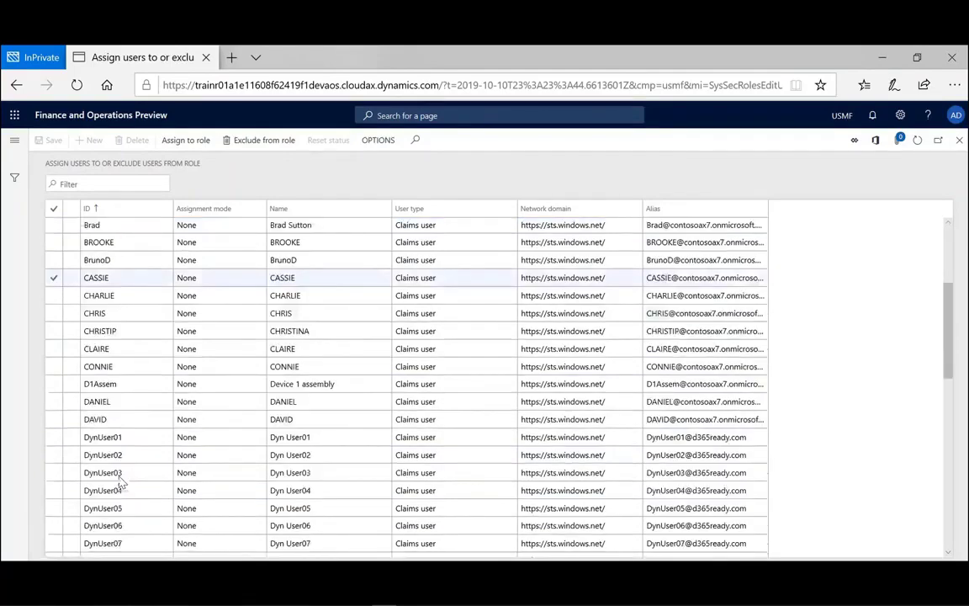
{"action": "scroll", "coordinate": [119, 479], "scroll_direction": "down", "scroll_amount": 10}
{"action": "left_click", "coordinate": [164, 209]}
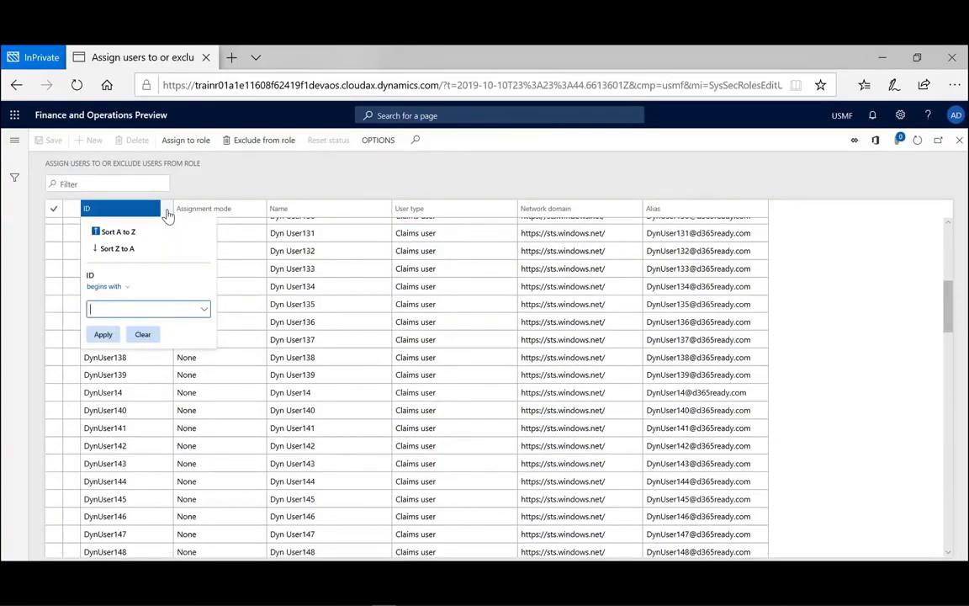
{"action": "type", "text": "e"}
{"action": "key", "text": "Return"}
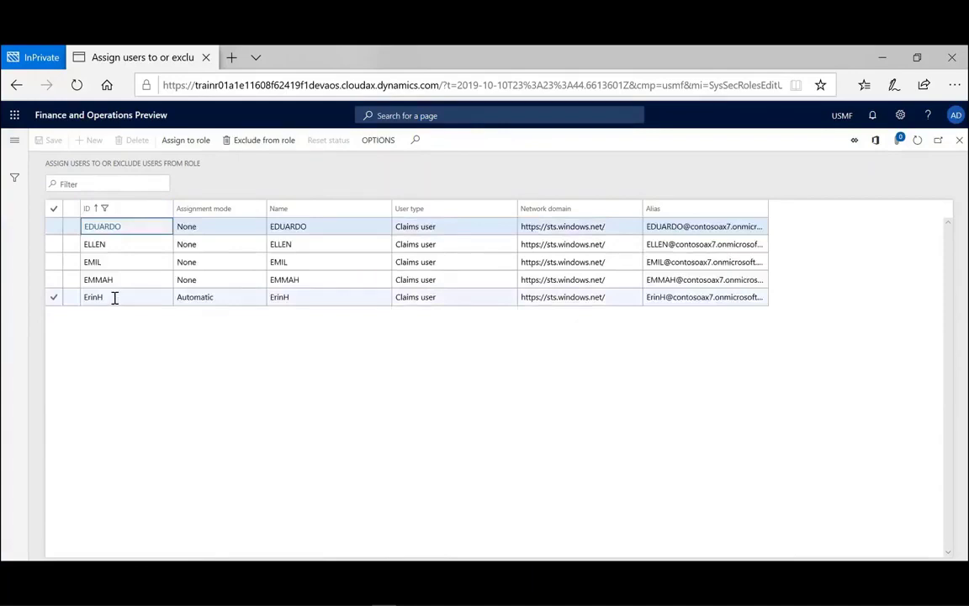
{"action": "left_click", "coordinate": [115, 297]}
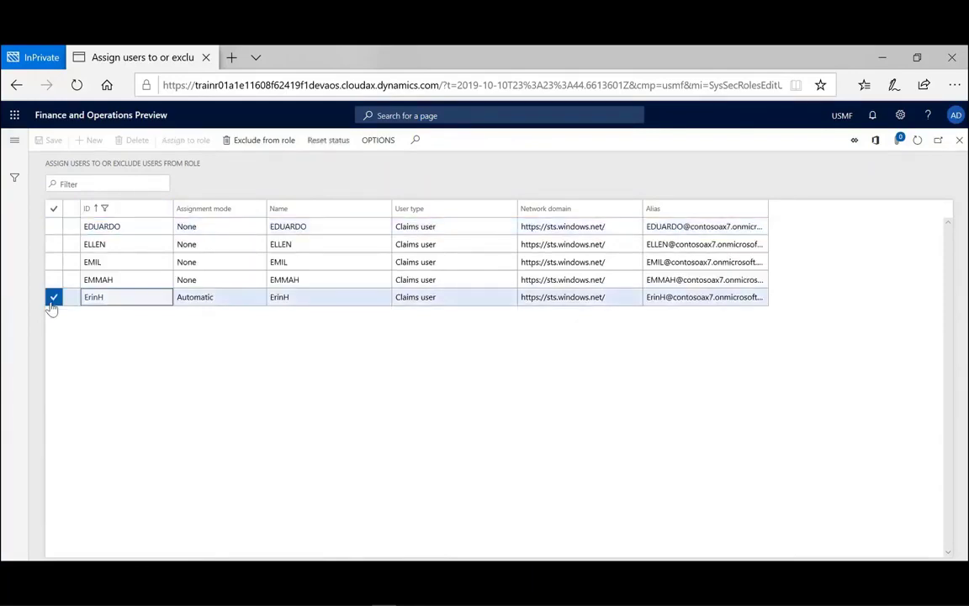
{"action": "left_click", "coordinate": [261, 143]}
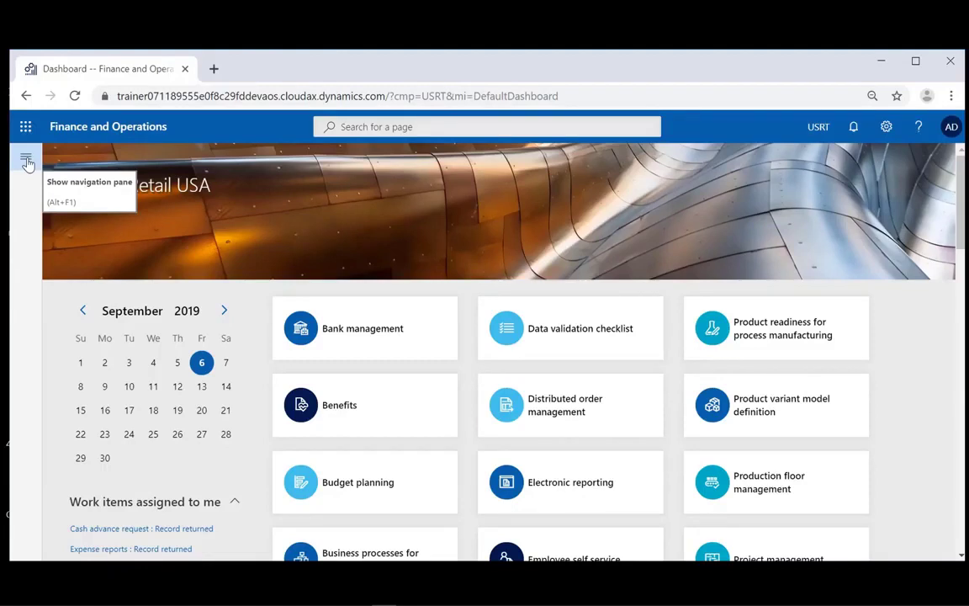
- Navigate through System administration > Security to the Security configuration page
{"action": "left_click", "coordinate": [26, 161]}
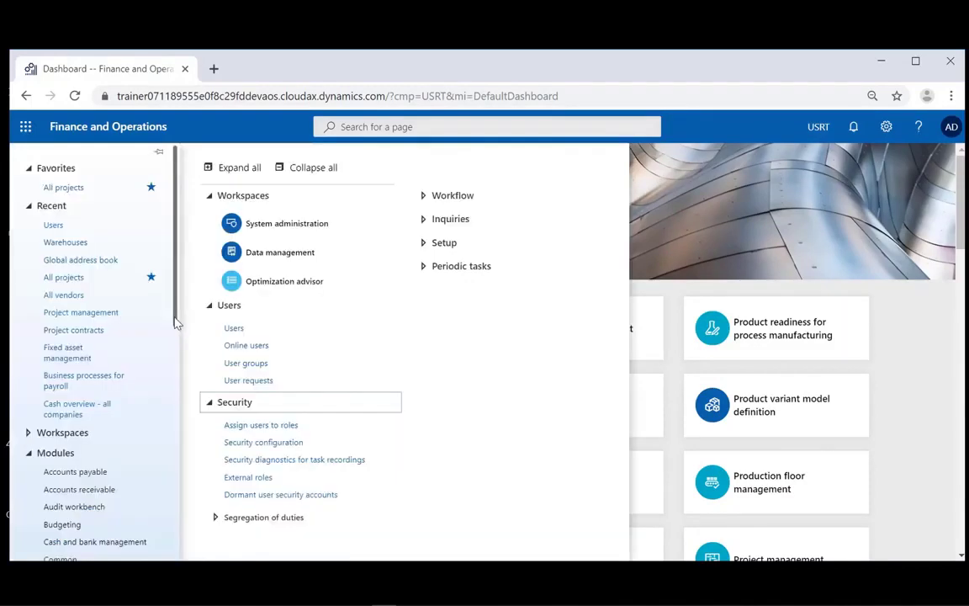
{"action": "left_click_drag", "start_coordinate": [177, 322], "coordinate": [183, 488]}
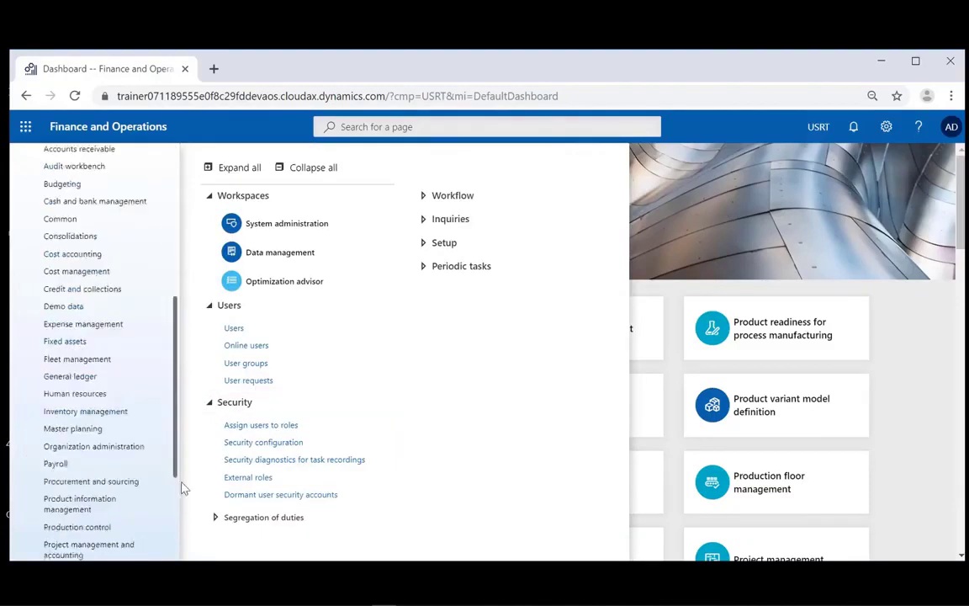
{"action": "scroll", "coordinate": [122, 487], "scroll_direction": "down", "scroll_amount": 2}
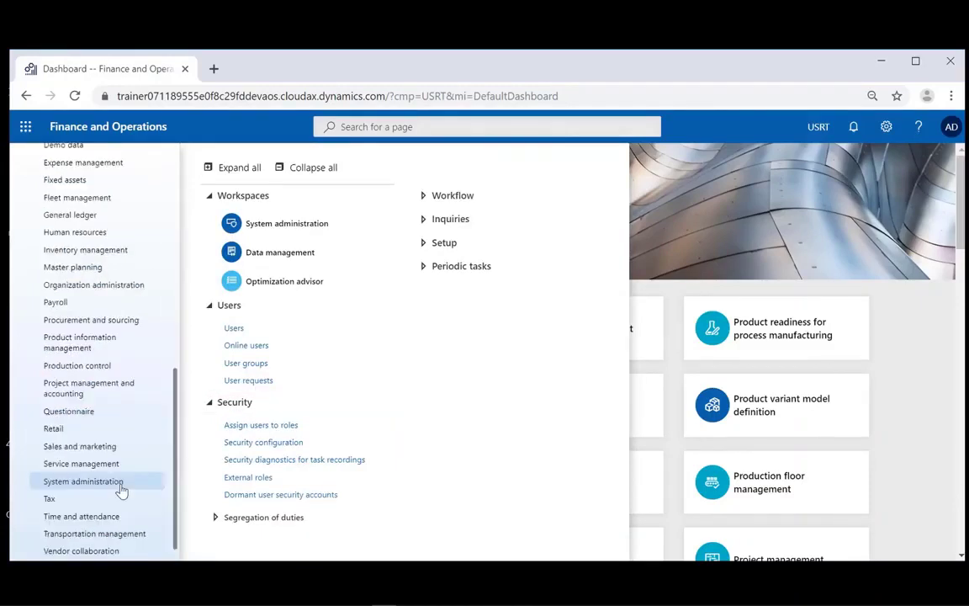
{"action": "left_click", "coordinate": [242, 443]}
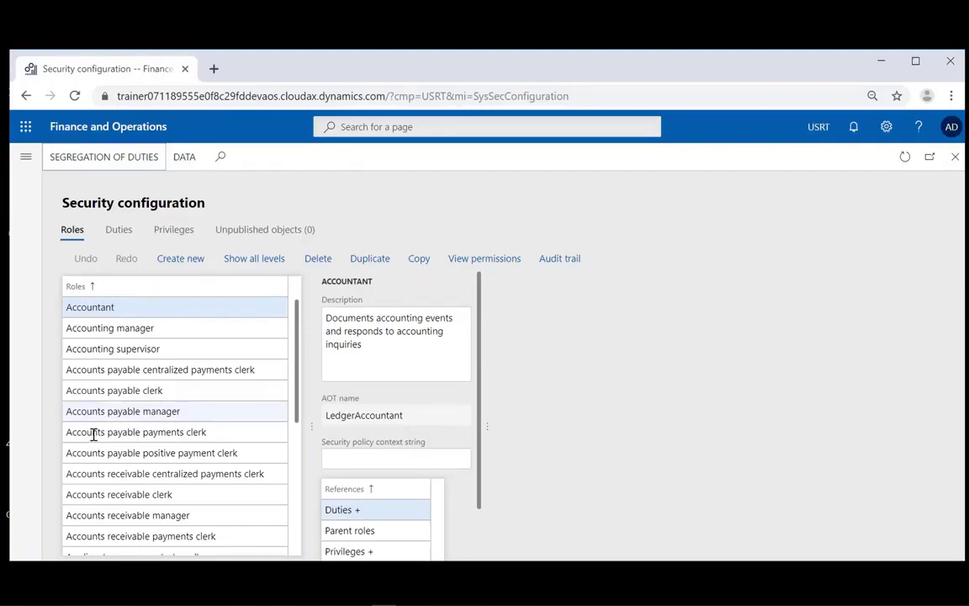
- Browse the Duties and Privileges lists, then select Accounting manager (LedgerAccountingManager) under Roles
{"action": "left_click", "coordinate": [119, 230]}
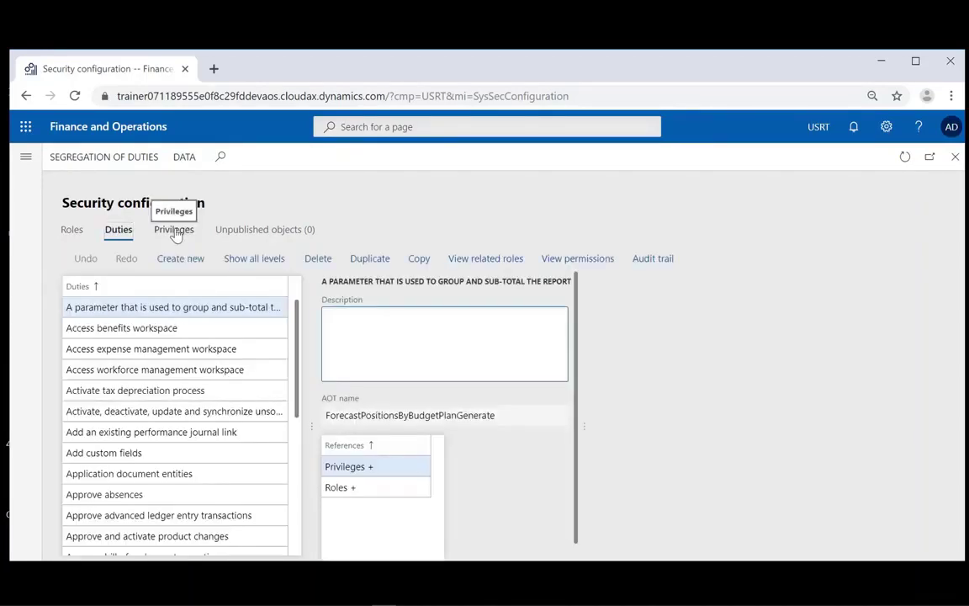
{"action": "left_click", "coordinate": [174, 231]}
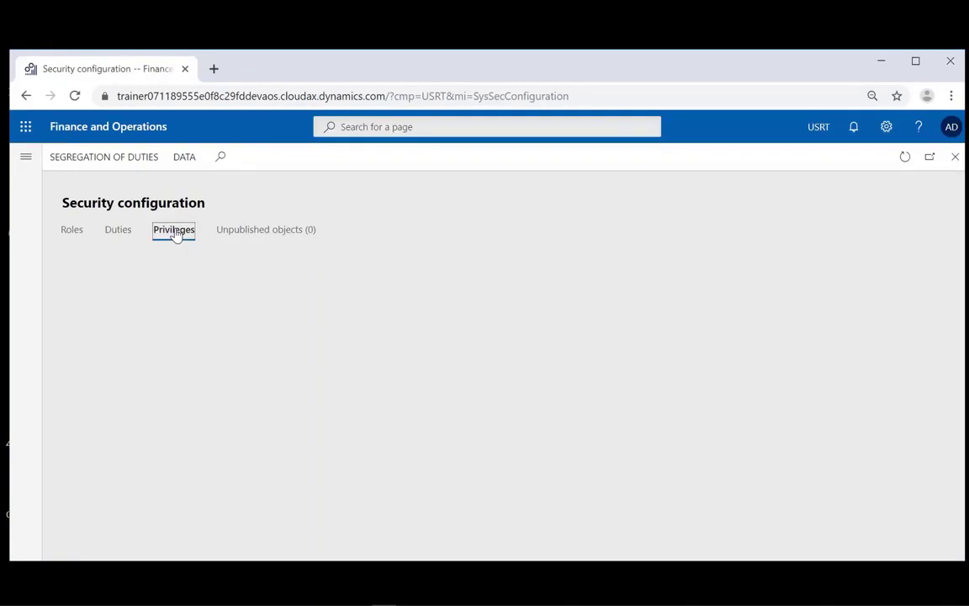
{"action": "left_click", "coordinate": [72, 232]}
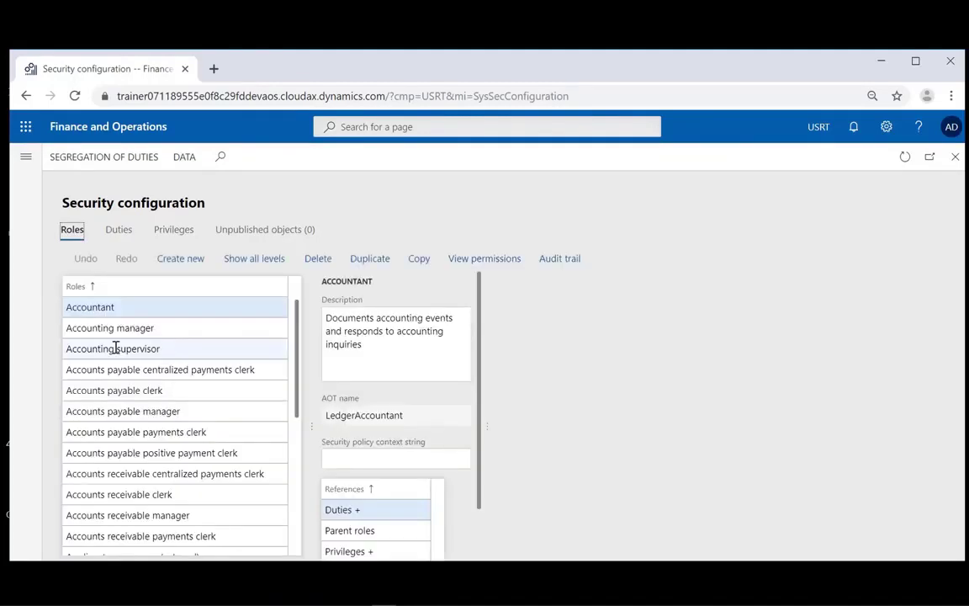
{"action": "left_click", "coordinate": [104, 329]}
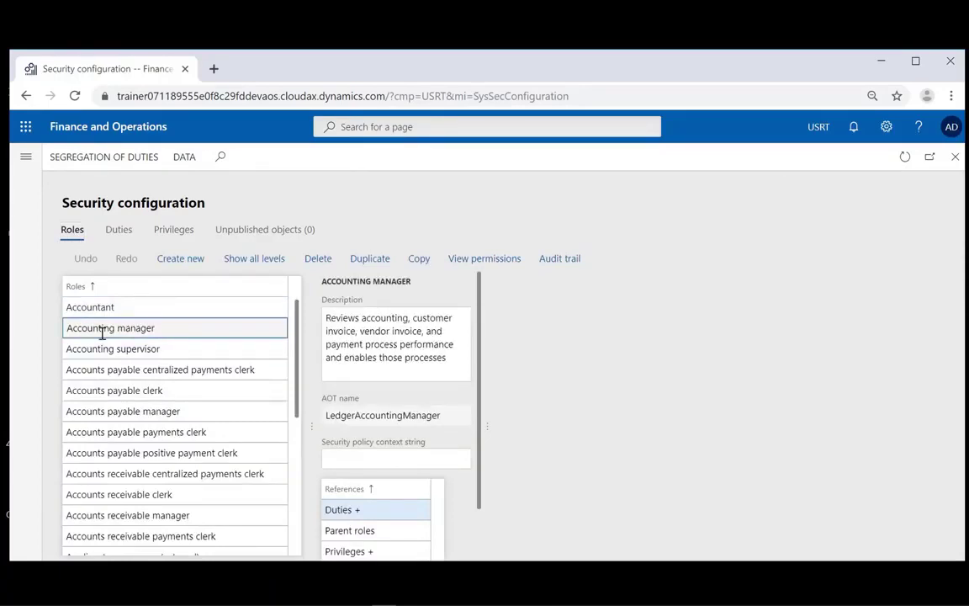
- Add the Approve absences duty to the Accounting manager role's references
{"action": "left_click", "coordinate": [376, 510]}
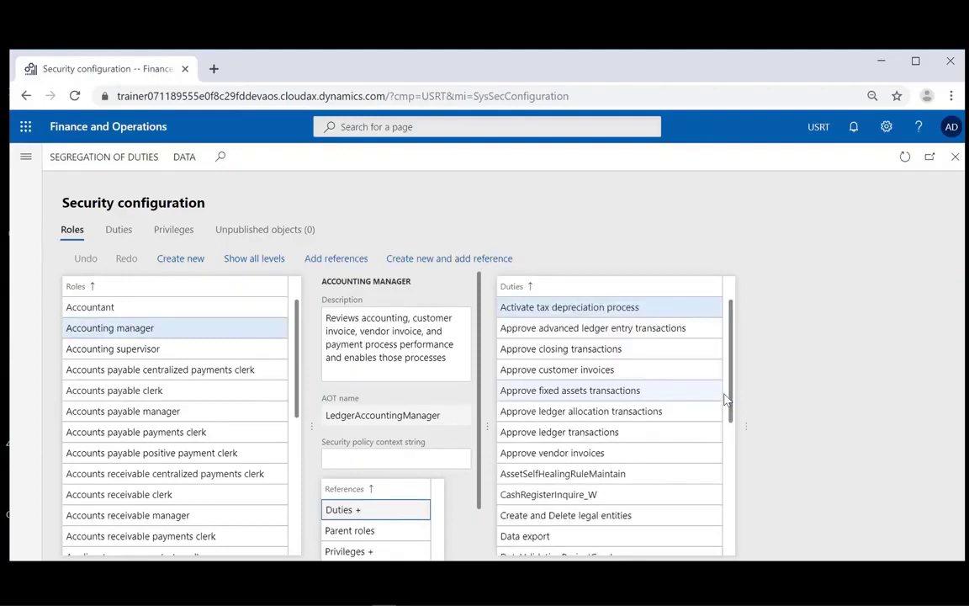
{"action": "left_click_drag", "start_coordinate": [725, 398], "coordinate": [735, 454]}
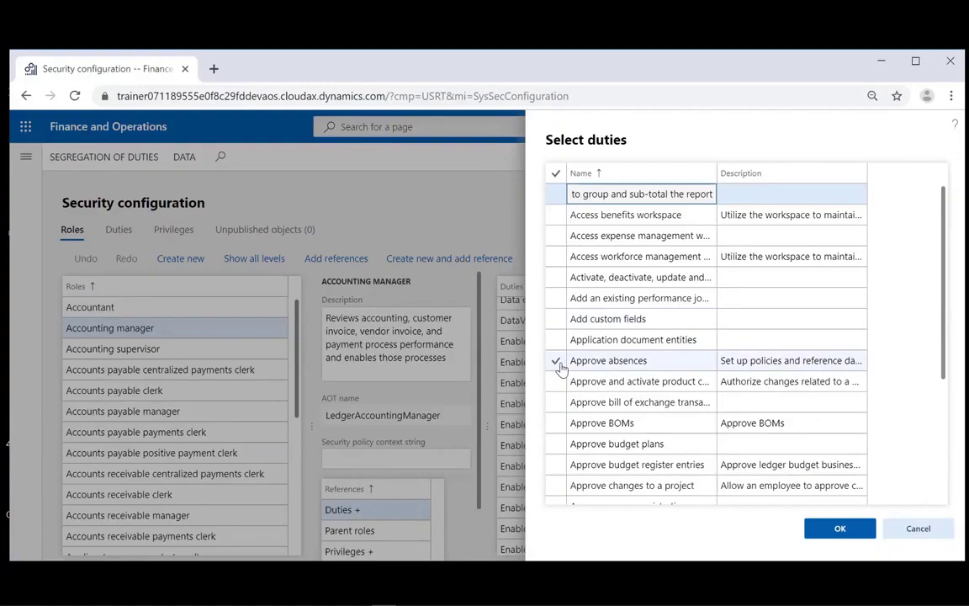
{"action": "left_click", "coordinate": [261, 232]}
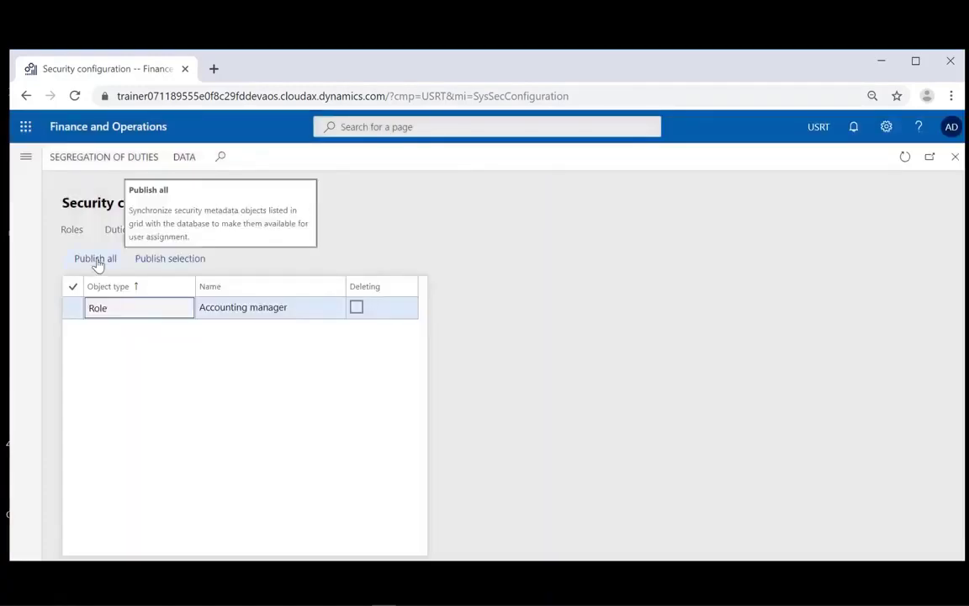
- Publish all unpublished security changes and recheck the Accounting manager duties list
{"action": "left_click", "coordinate": [96, 259]}
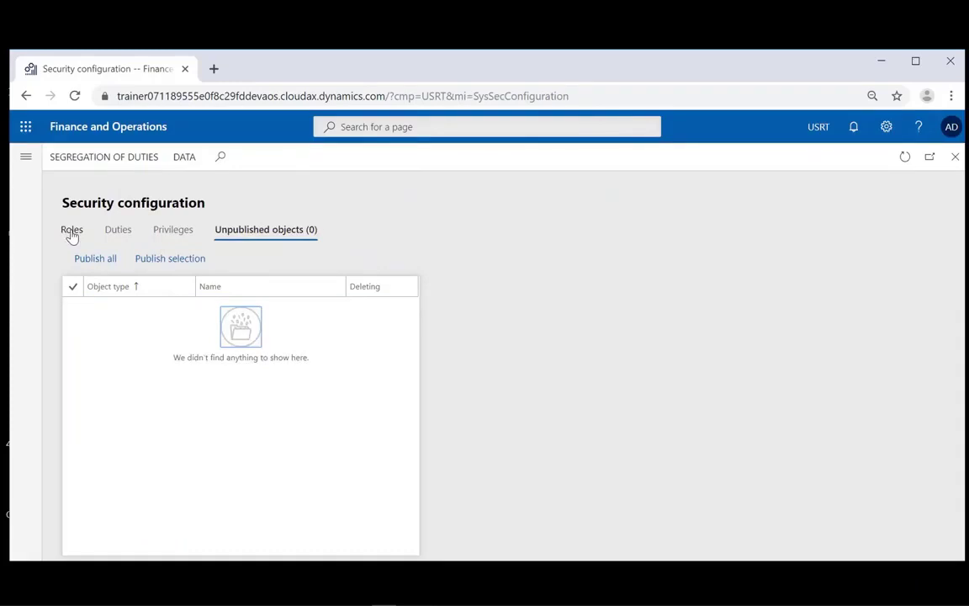
{"action": "left_click", "coordinate": [72, 231]}
{"action": "left_click_drag", "start_coordinate": [731, 422], "coordinate": [741, 464]}
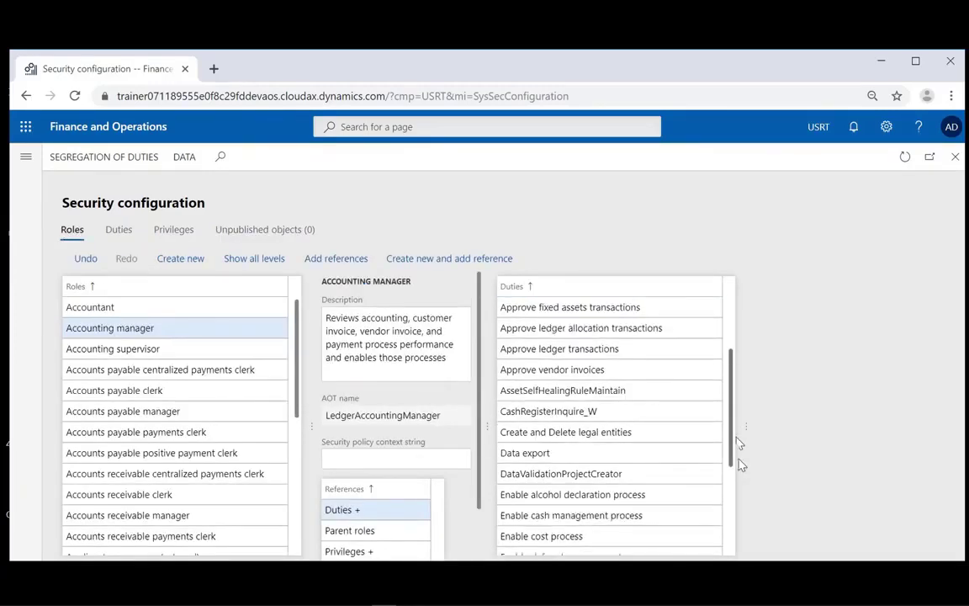
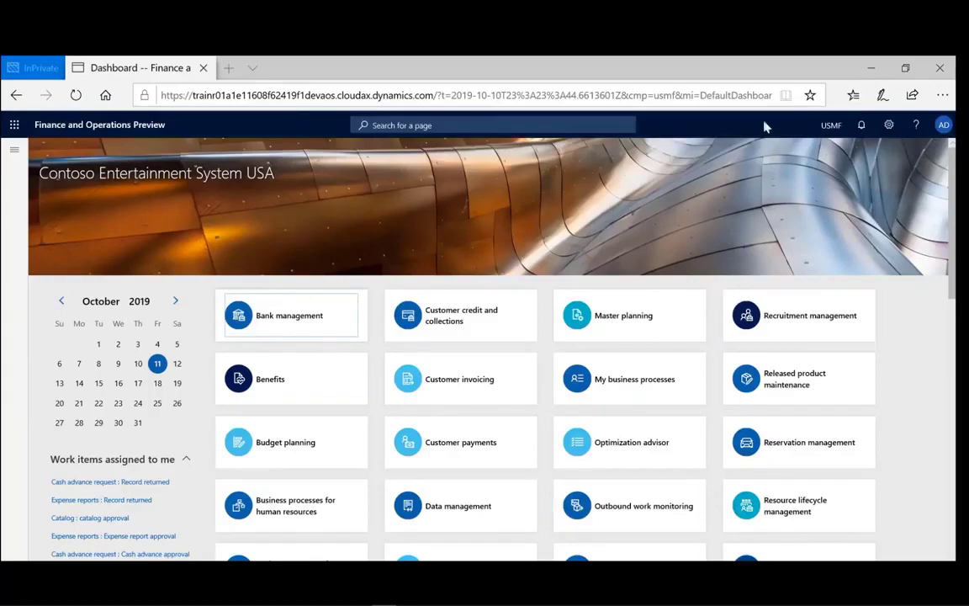
- In User options, set the colour theme to orange and the element size to compact
{"action": "left_click", "coordinate": [889, 128]}
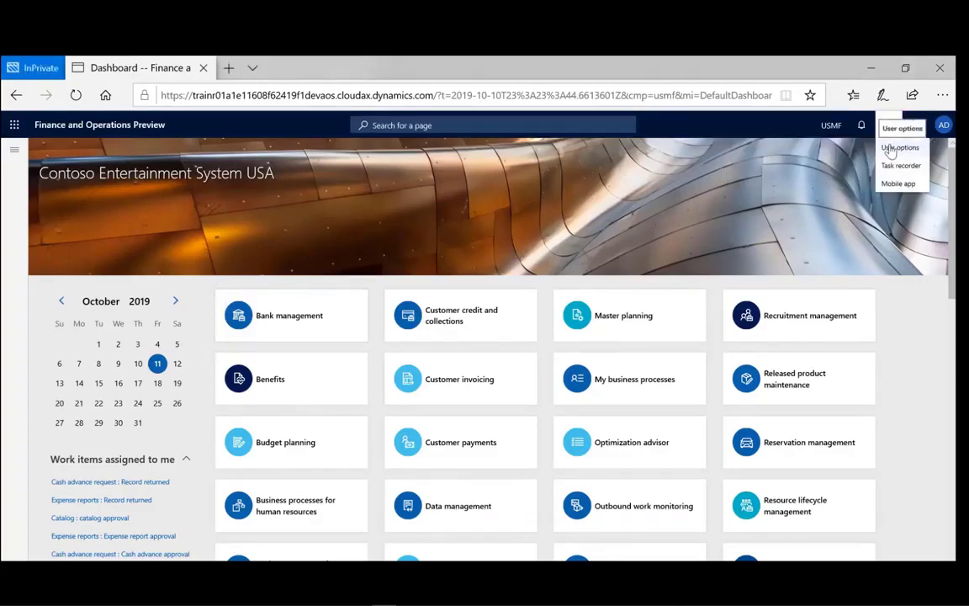
{"action": "left_click", "coordinate": [898, 148]}
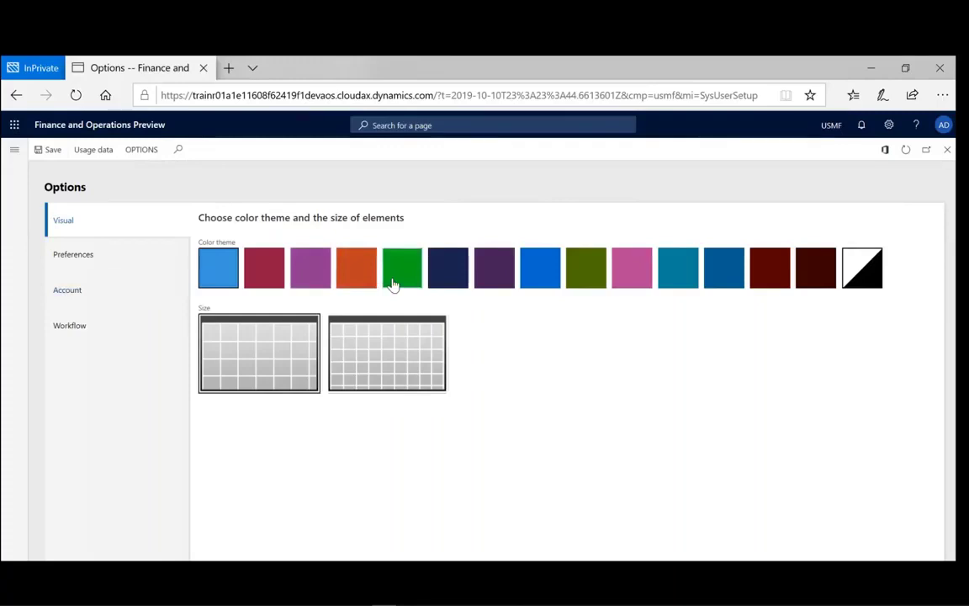
{"action": "left_click", "coordinate": [393, 283]}
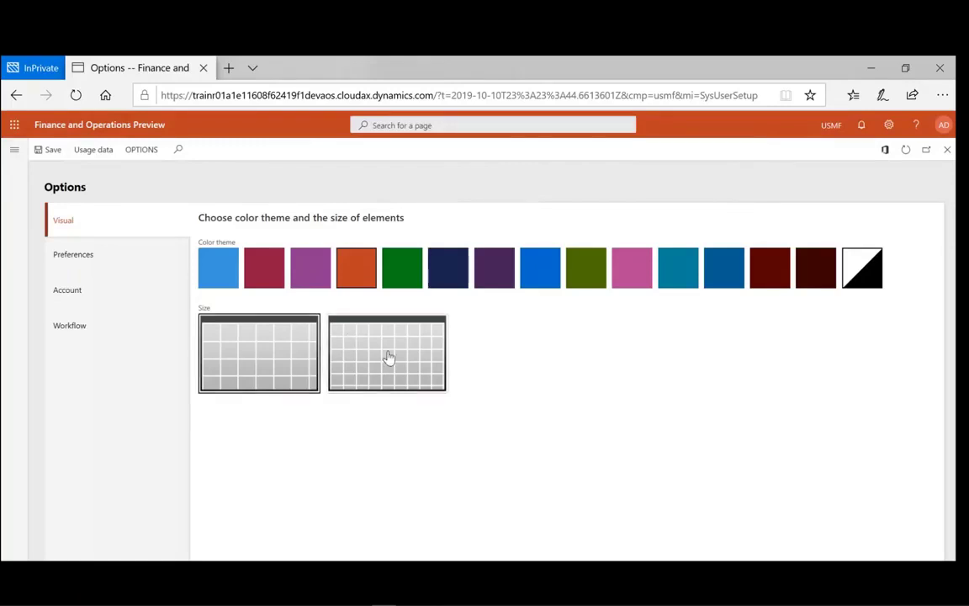
{"action": "left_click", "coordinate": [389, 357]}
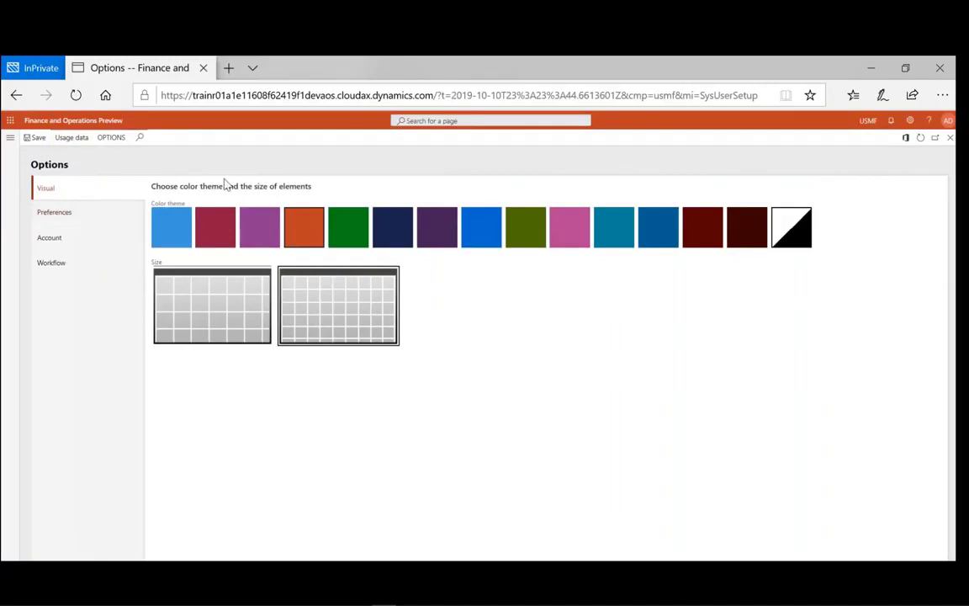
- Return to the dashboard and switch back to the larger element size
{"action": "left_click", "coordinate": [48, 122]}
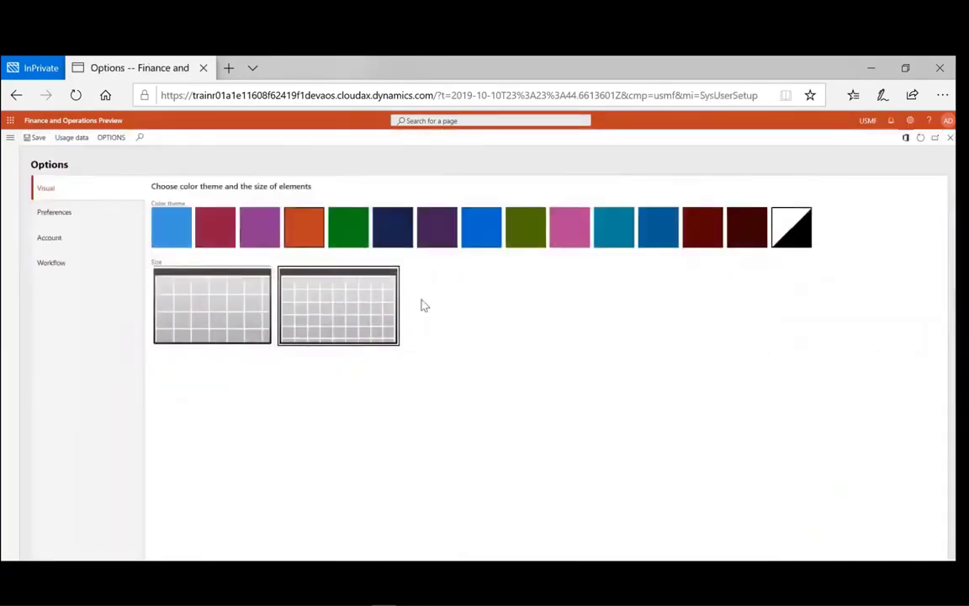
{"action": "left_click", "coordinate": [196, 303]}
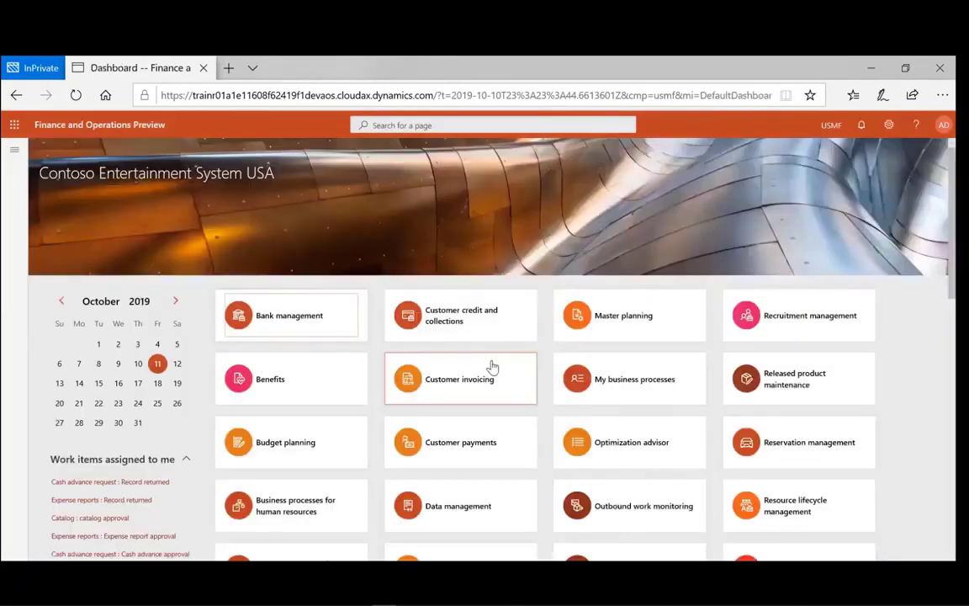
{"action": "left_click", "coordinate": [888, 126]}
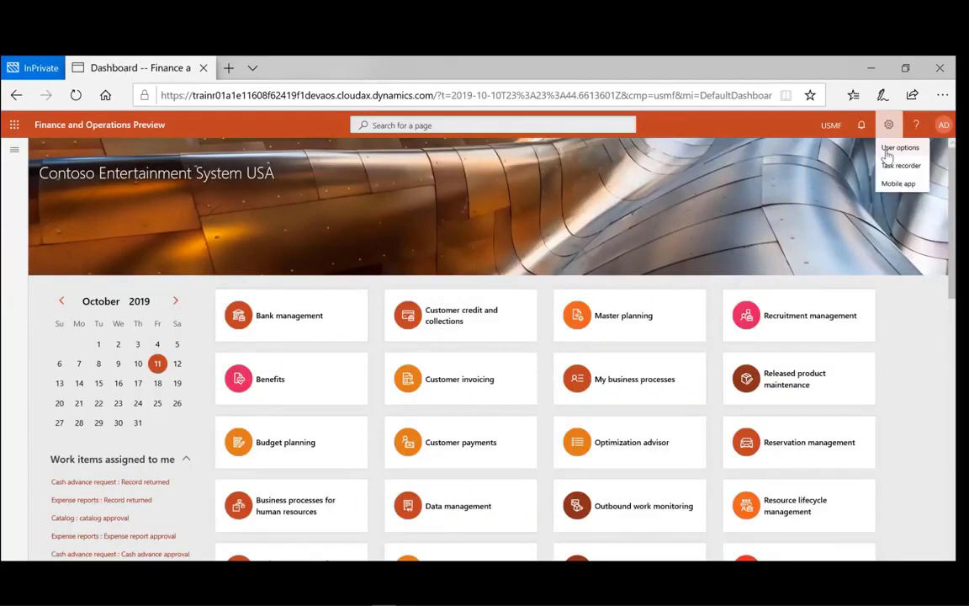
- In User options Preferences, replace company DAT with USRT
{"action": "left_click", "coordinate": [899, 148]}
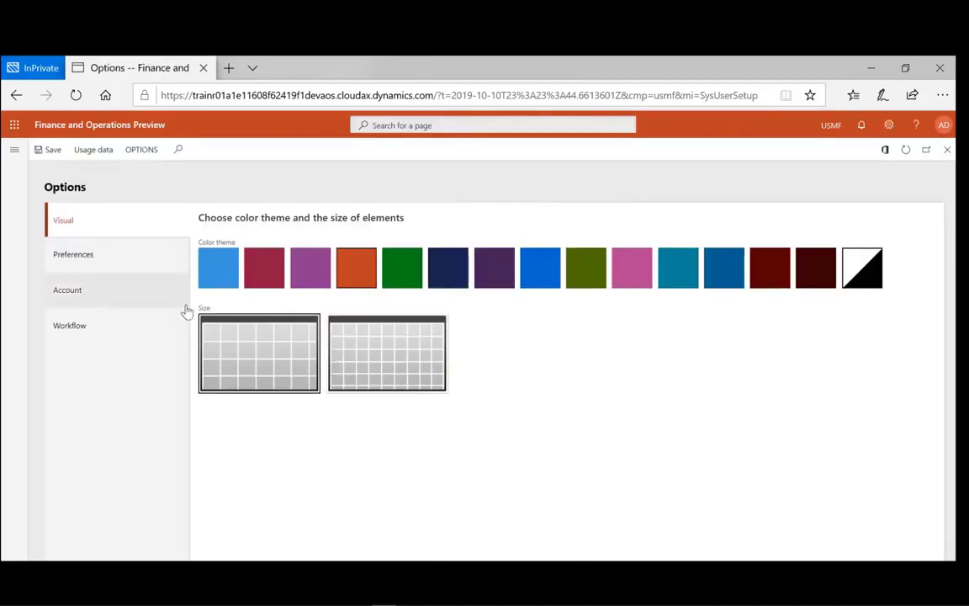
{"action": "left_click", "coordinate": [85, 264]}
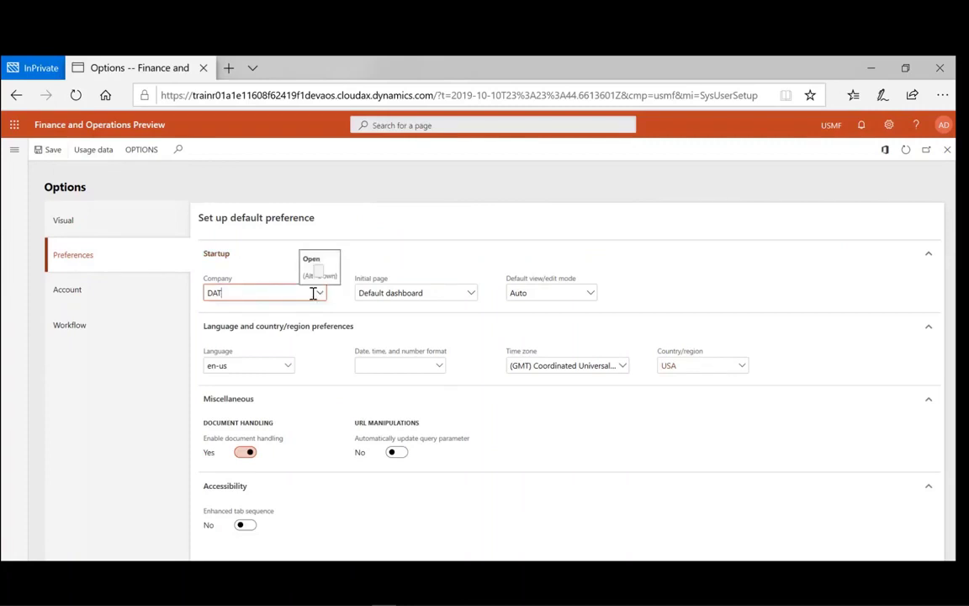
{"action": "left_click_drag", "start_coordinate": [313, 293], "coordinate": [207, 286]}
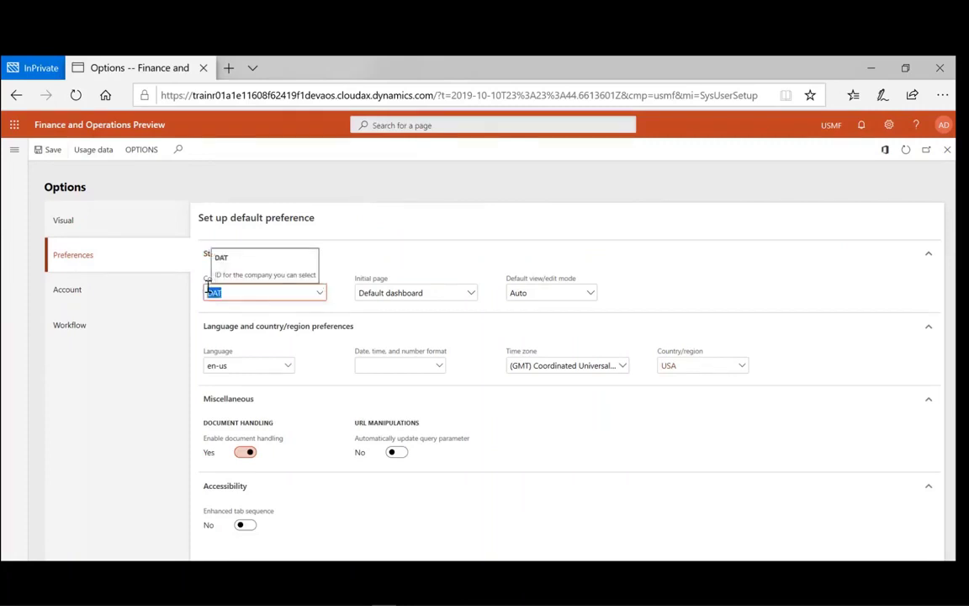
{"action": "type", "text": "USR"}
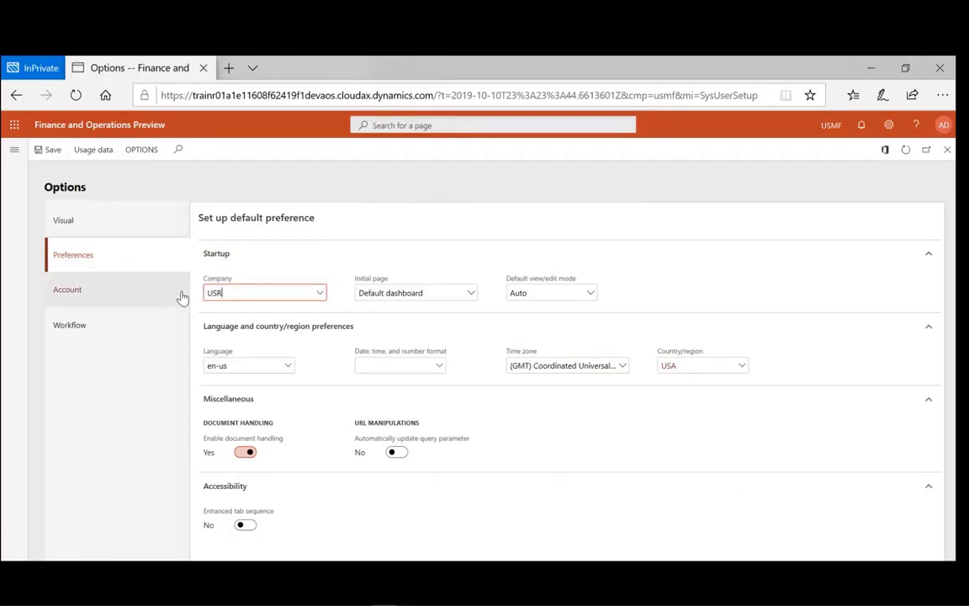
{"action": "type", "text": "T"}
{"action": "key", "text": "Tab"}
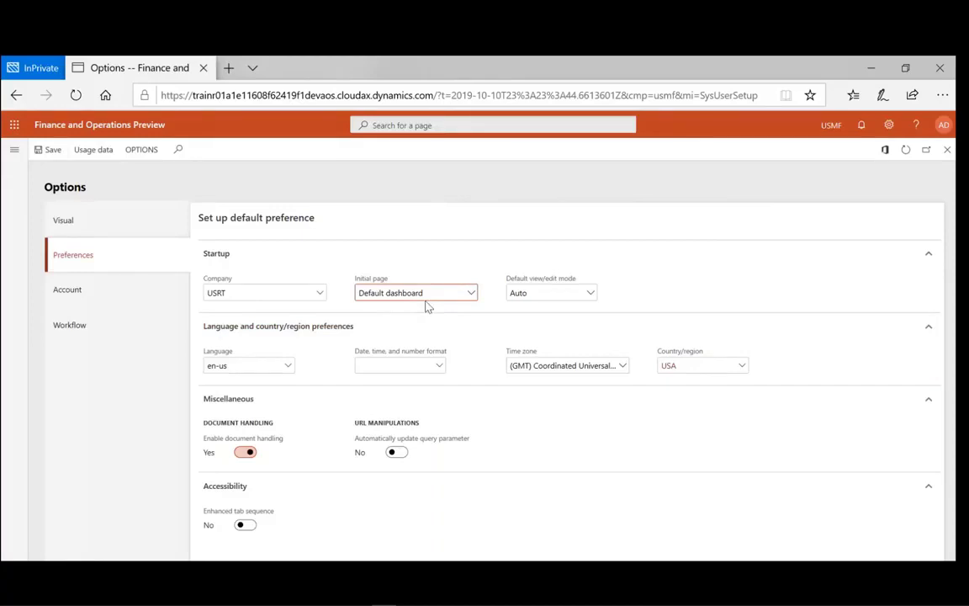
- Make Employee self service the initial page and leave the default view/edit mode on Auto
{"action": "left_click", "coordinate": [426, 300]}
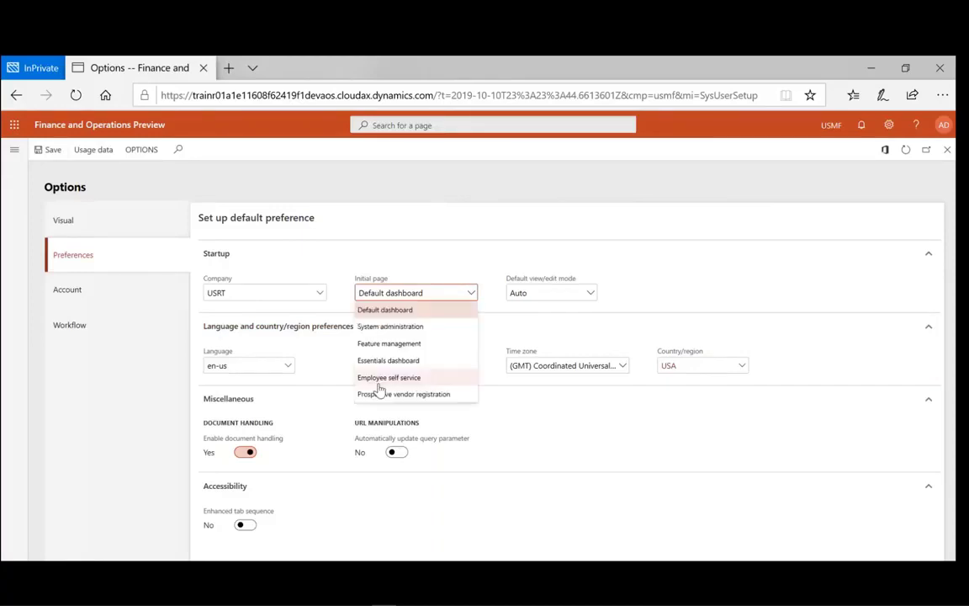
{"action": "left_click", "coordinate": [380, 380]}
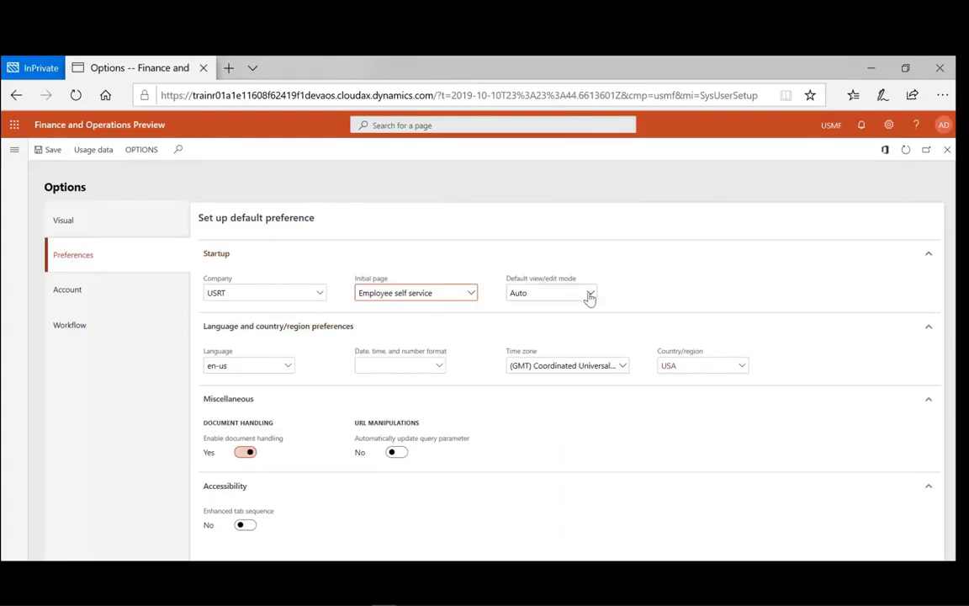
{"action": "left_click", "coordinate": [592, 295]}
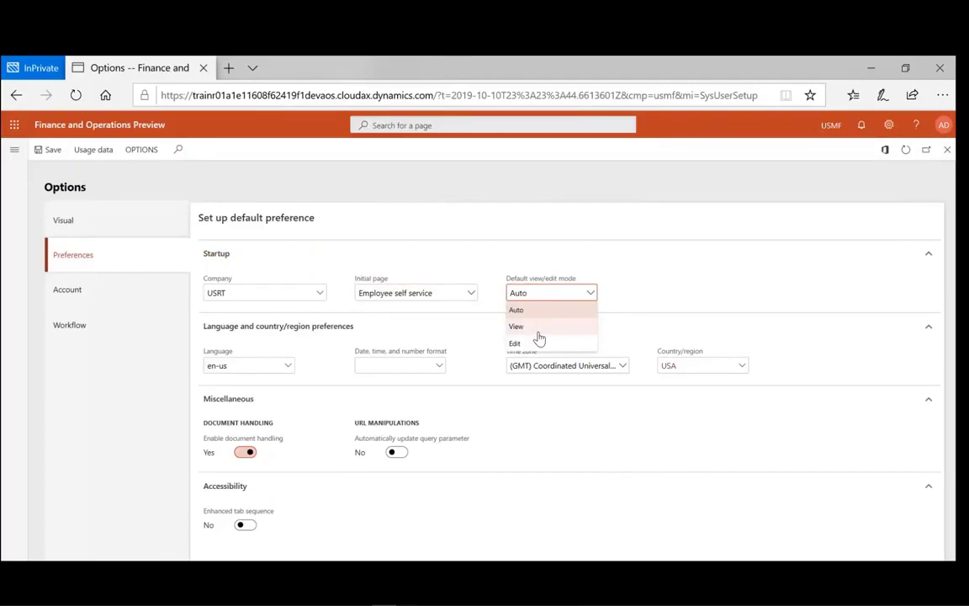
{"action": "left_click", "coordinate": [517, 327]}
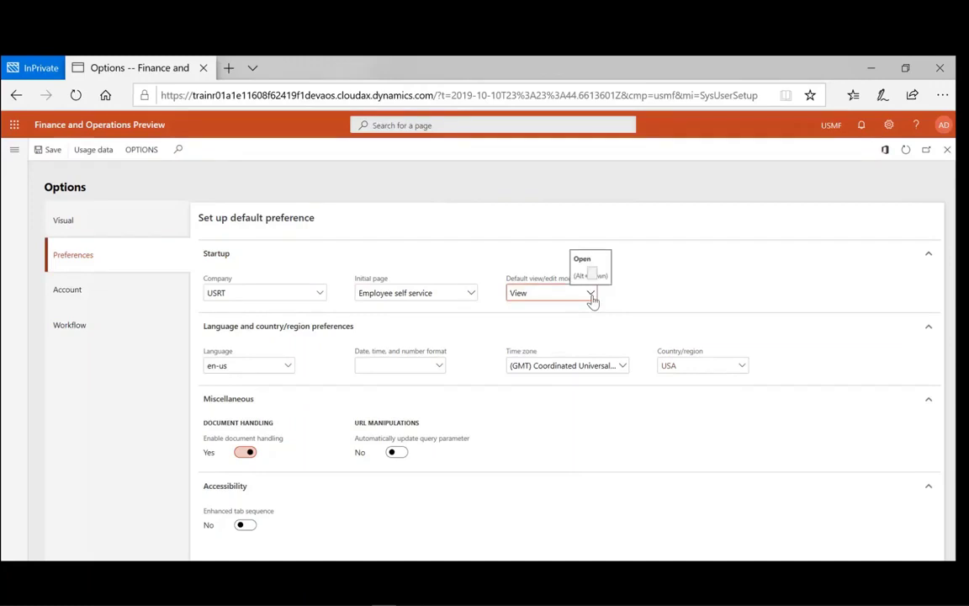
{"action": "left_click", "coordinate": [592, 294]}
{"action": "left_click", "coordinate": [556, 344]}
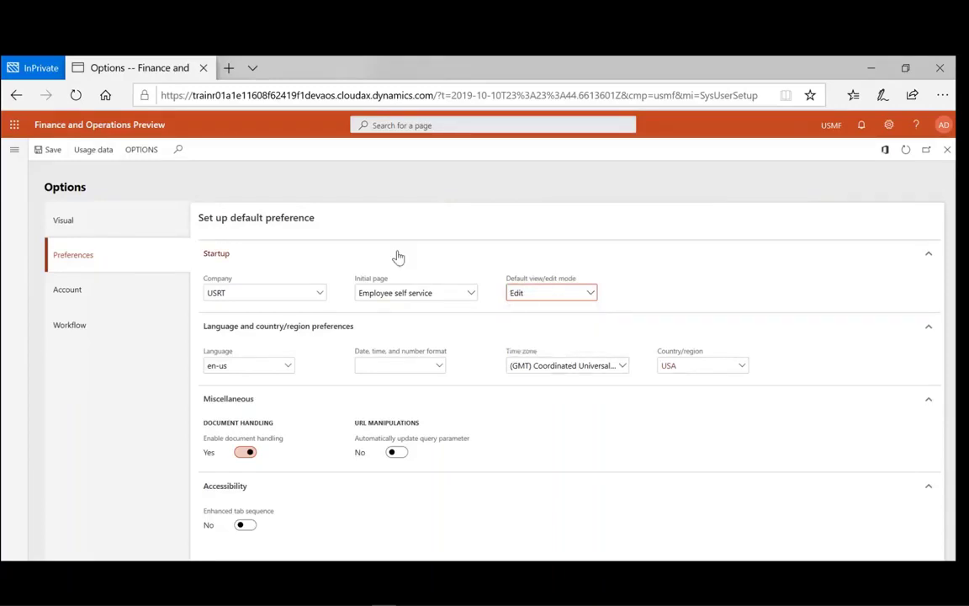
{"action": "left_click", "coordinate": [595, 294]}
{"action": "left_click", "coordinate": [547, 322]}
- Set the interface language to zh-Hans
{"action": "left_click", "coordinate": [288, 367]}
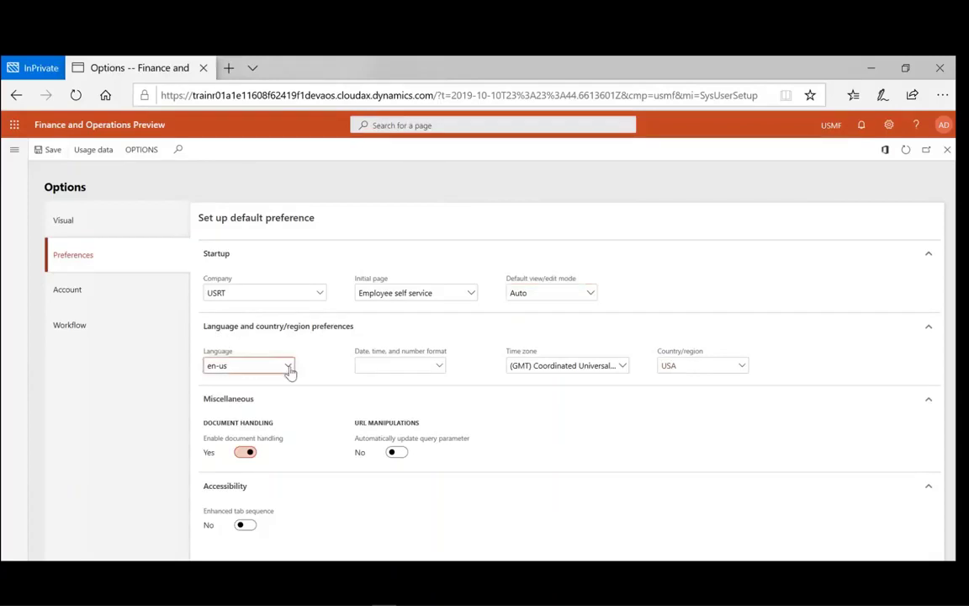
{"action": "left_click", "coordinate": [289, 368]}
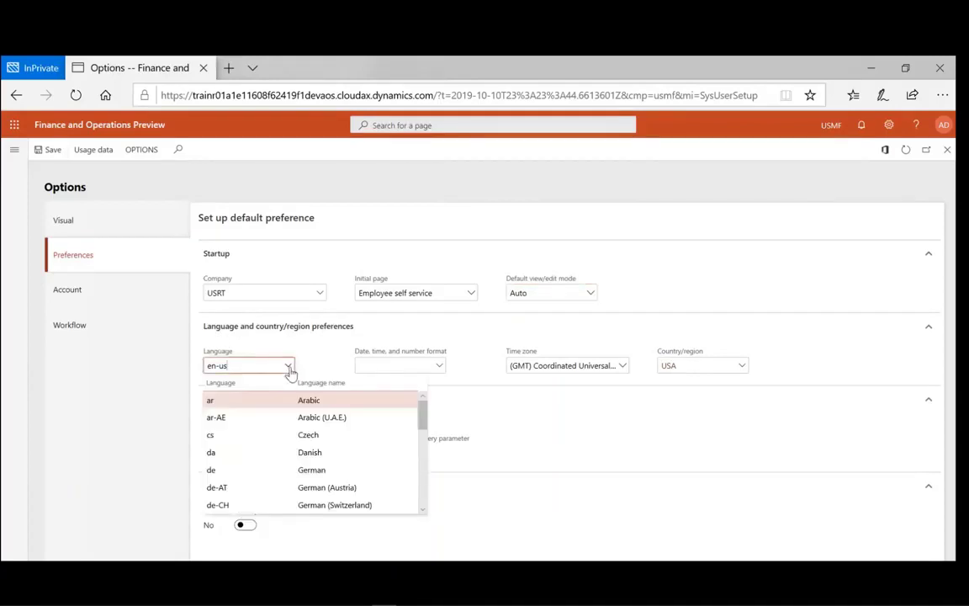
{"action": "left_click_drag", "start_coordinate": [422, 418], "coordinate": [429, 530]}
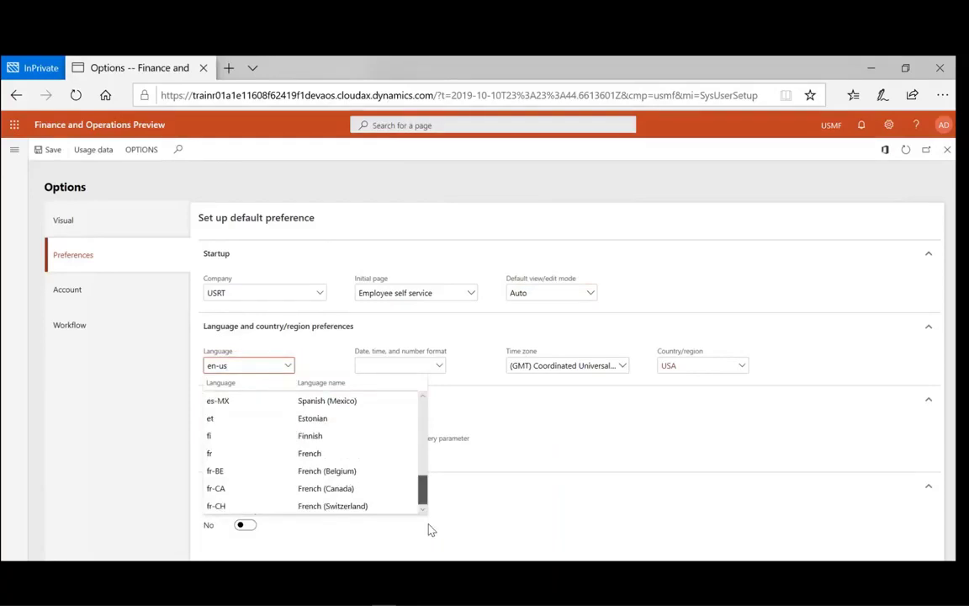
{"action": "left_click", "coordinate": [239, 506]}
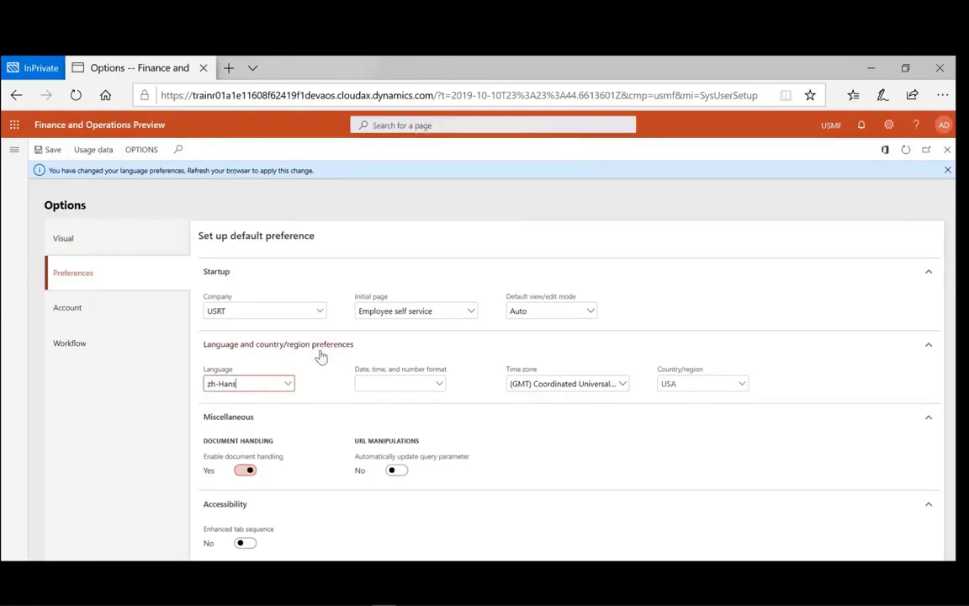
- Set the date, time, and number format to en-US
{"action": "left_click", "coordinate": [311, 429]}
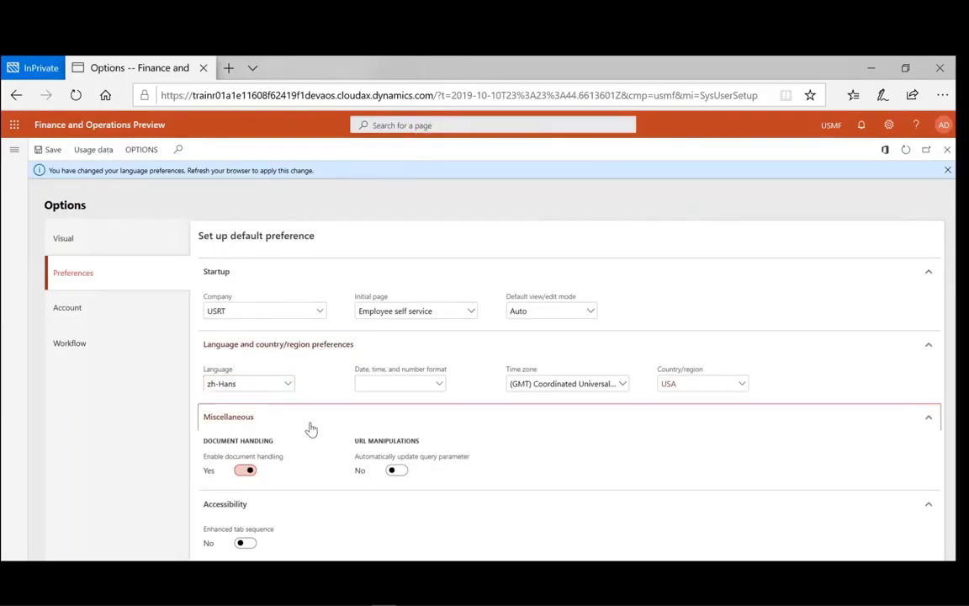
{"action": "left_click", "coordinate": [311, 429]}
{"action": "left_click", "coordinate": [311, 430]}
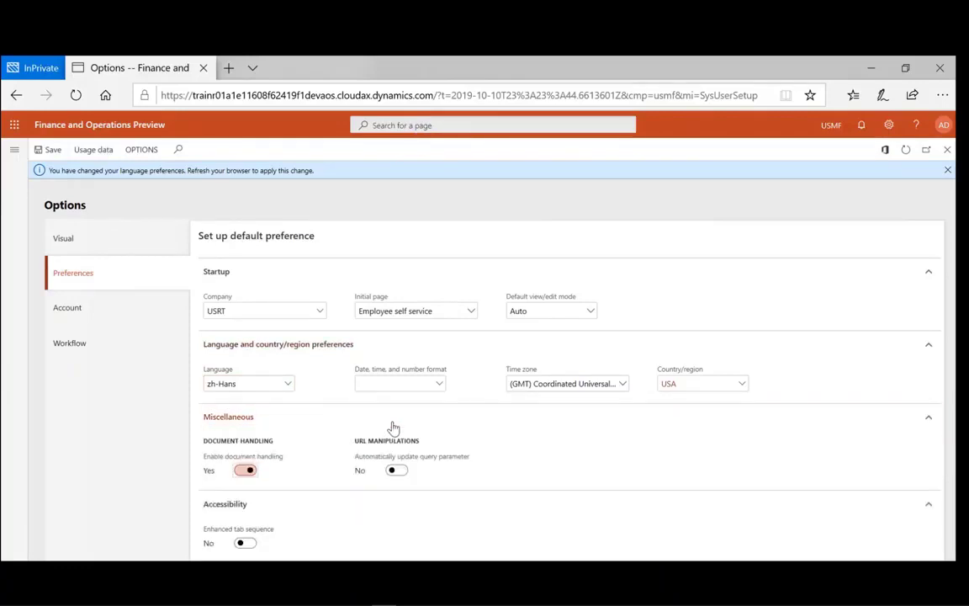
{"action": "left_click", "coordinate": [442, 384]}
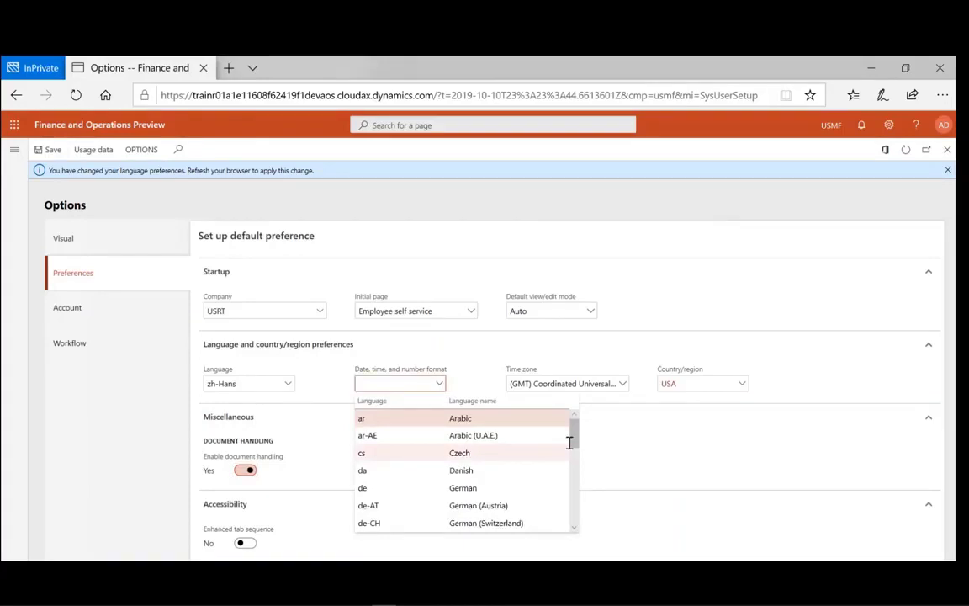
{"action": "left_click_drag", "start_coordinate": [573, 441], "coordinate": [574, 479]}
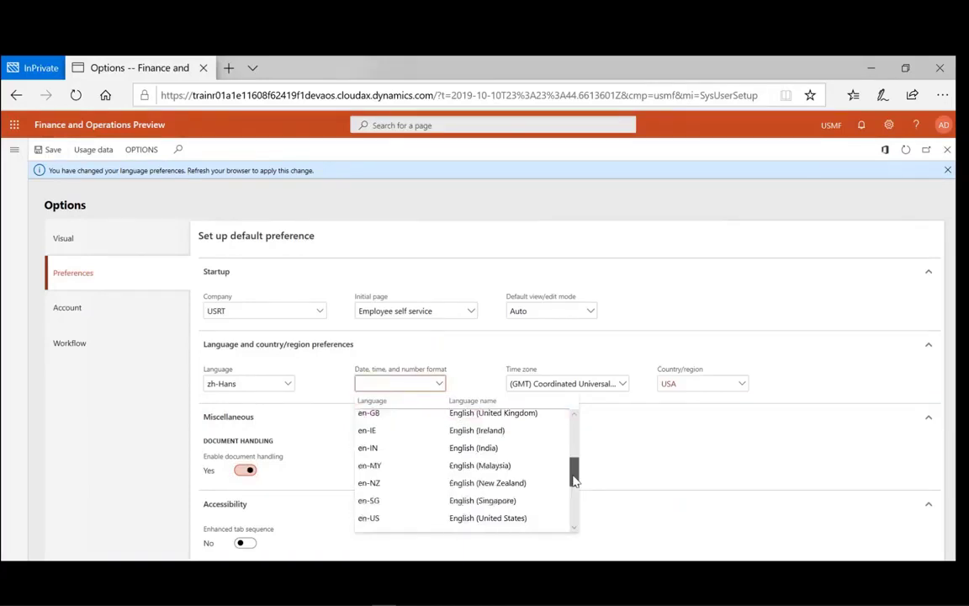
{"action": "scroll", "coordinate": [524, 502], "scroll_direction": "down", "scroll_amount": 1}
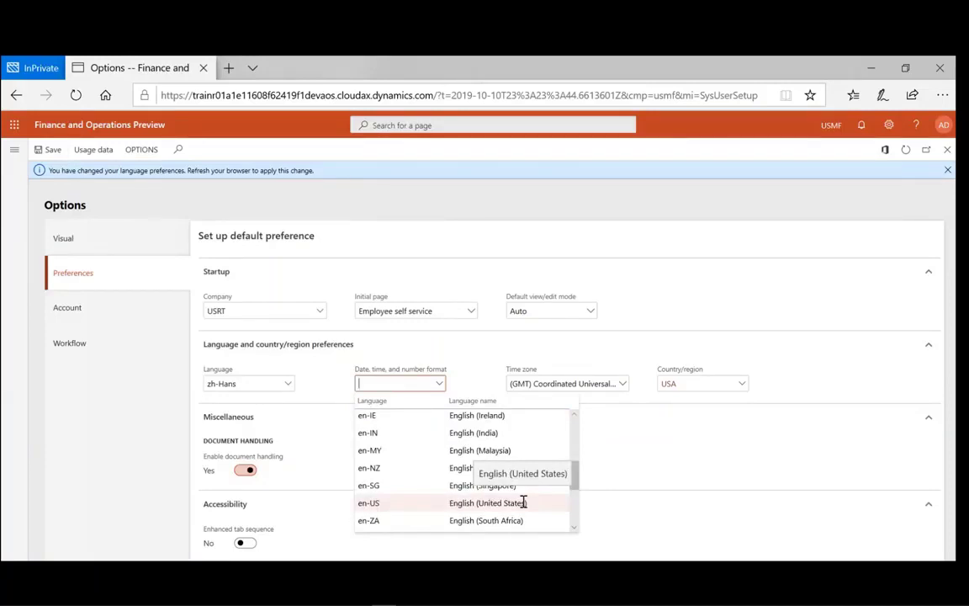
{"action": "left_click", "coordinate": [524, 502]}
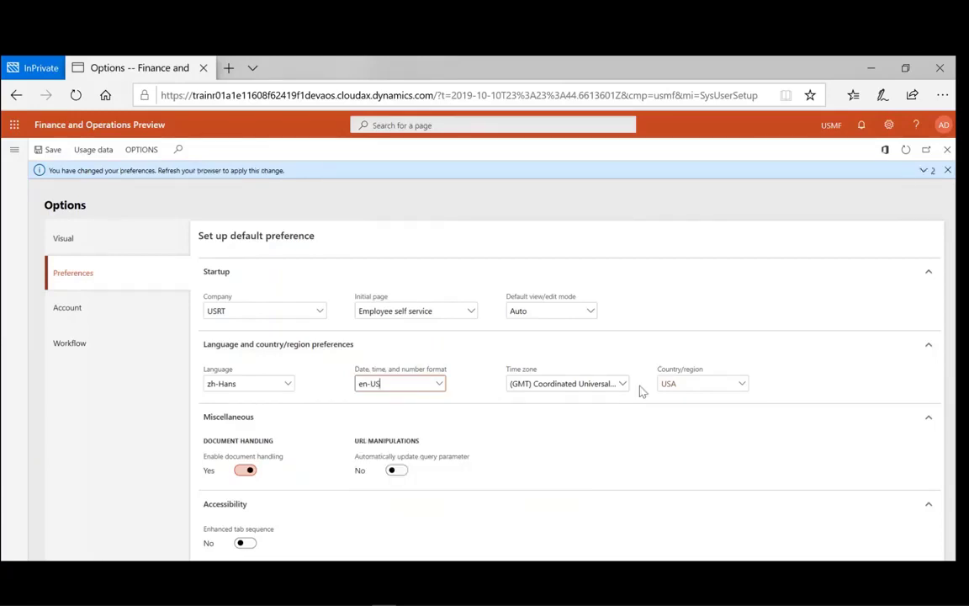
- Set the time zone to (GMT-08:00) Pacific Time (US & Canada)
{"action": "left_click", "coordinate": [623, 385]}
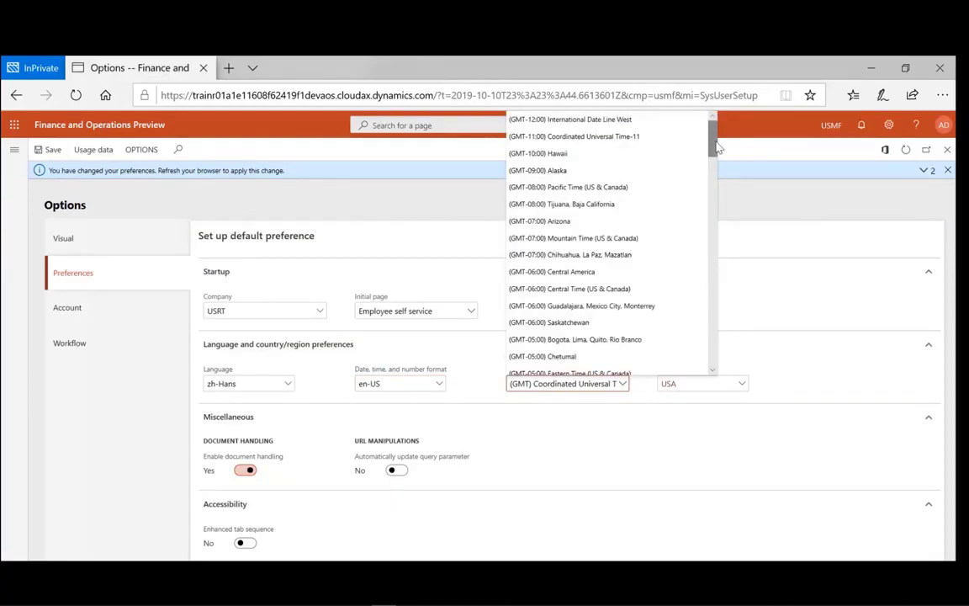
{"action": "left_click_drag", "start_coordinate": [716, 146], "coordinate": [712, 224]}
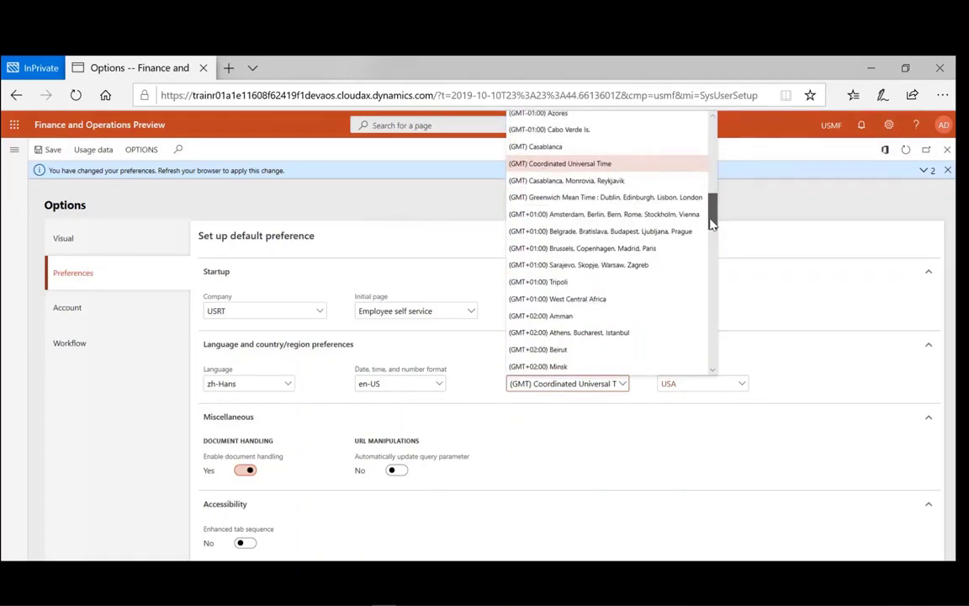
{"action": "left_click_drag", "start_coordinate": [711, 223], "coordinate": [576, 157]}
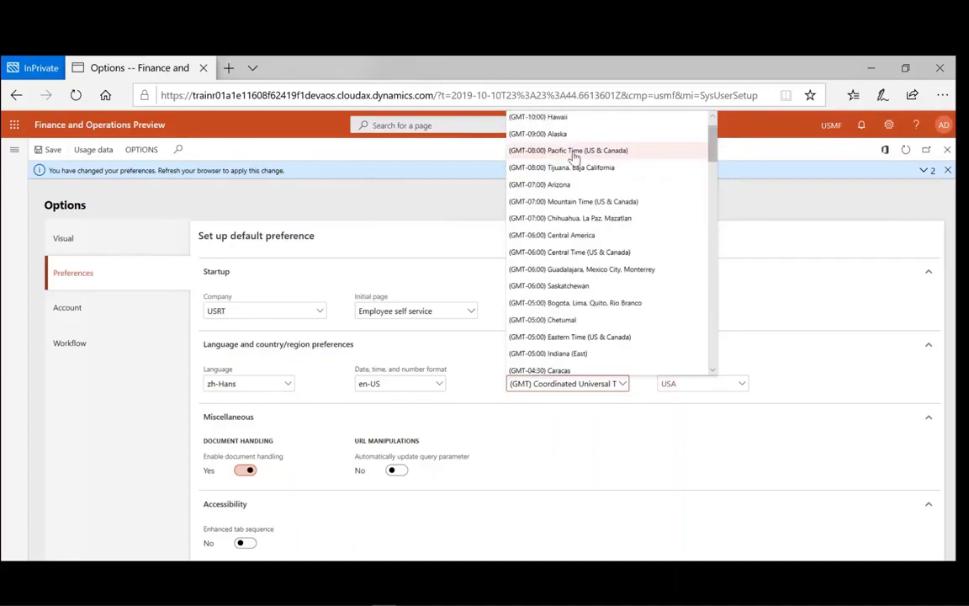
{"action": "left_click", "coordinate": [575, 151]}
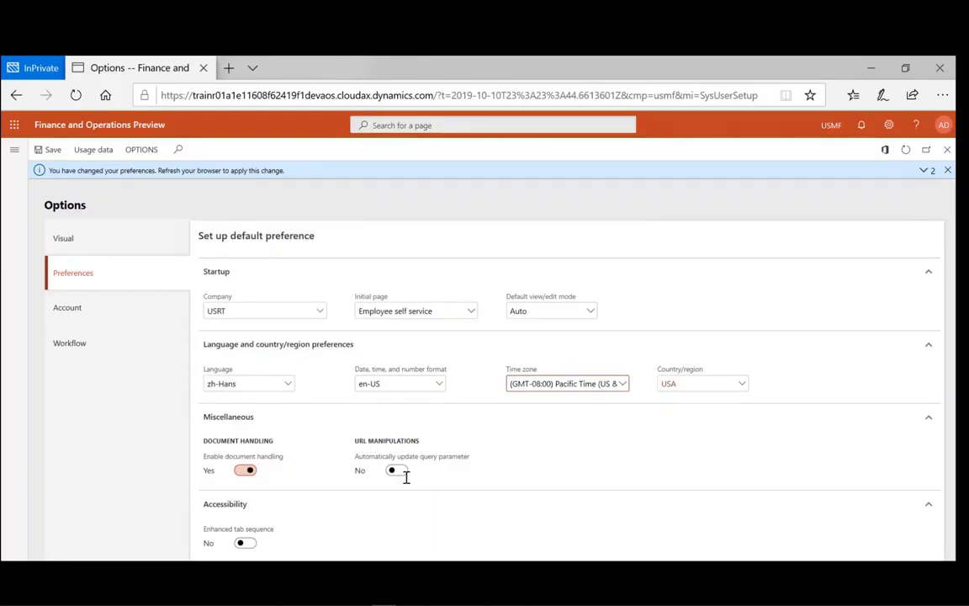
{"action": "left_click", "coordinate": [396, 472]}
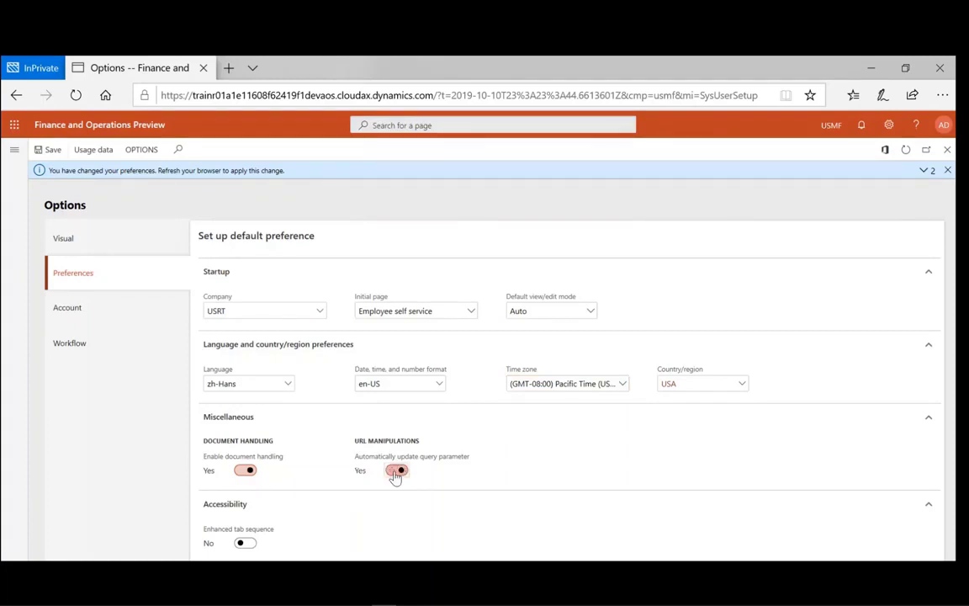
{"action": "left_click", "coordinate": [397, 472]}
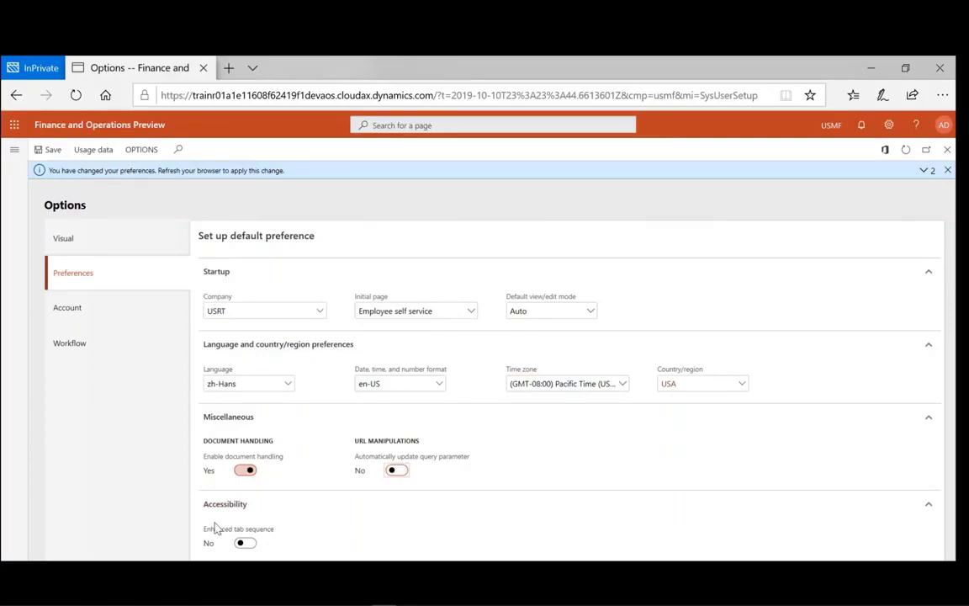
- On the Account tab, append the user's full name after Admin in the Name field
{"action": "mouse_move", "coordinate": [227, 535]}
{"action": "left_click", "coordinate": [64, 310]}
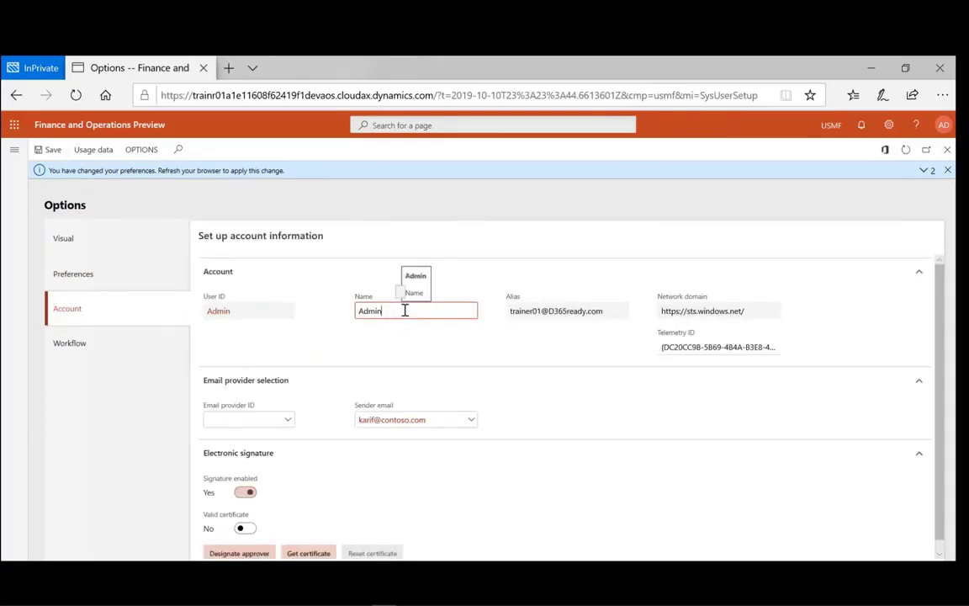
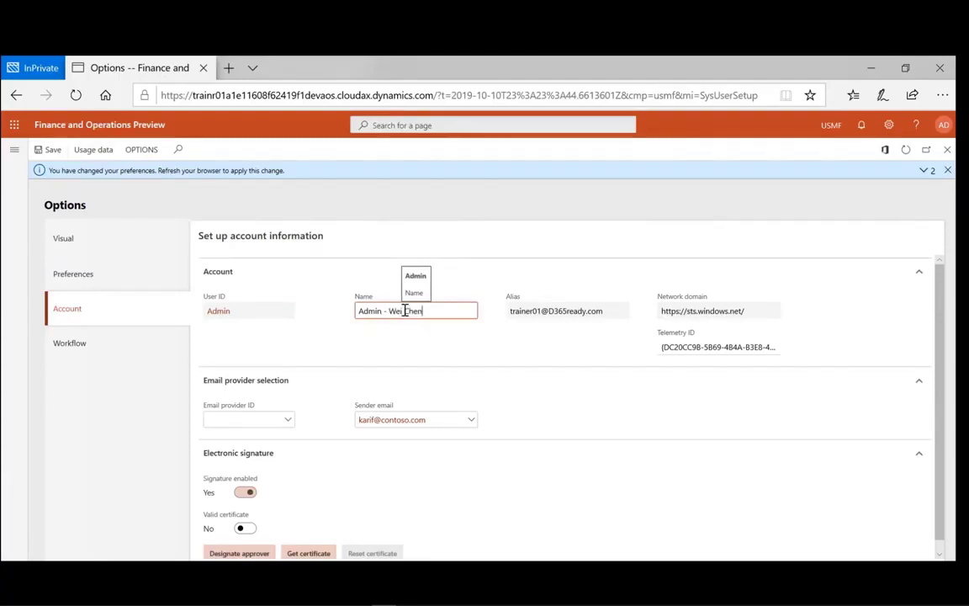
{"action": "left_click", "coordinate": [602, 360]}
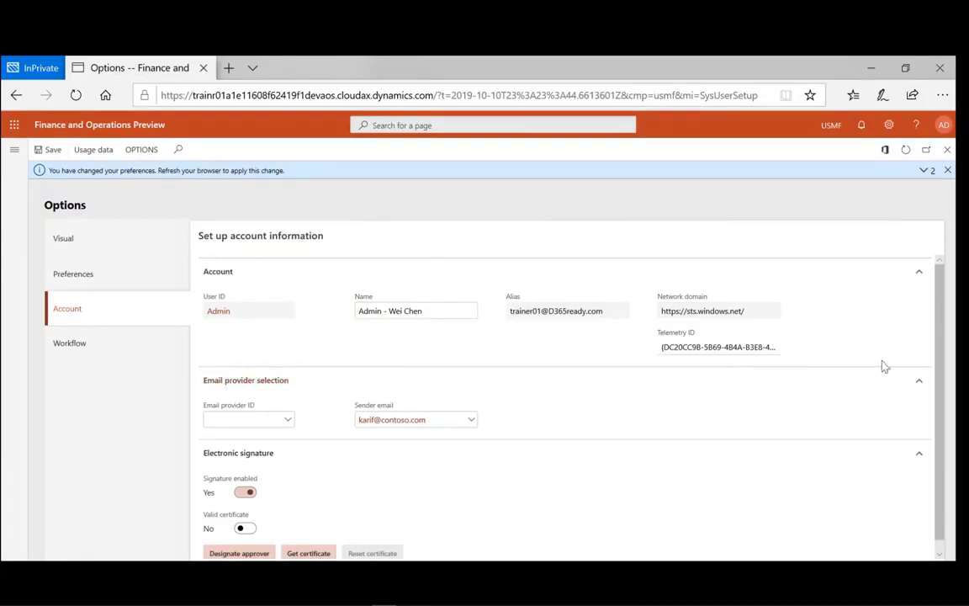
- Set the email provider ID to SMTP, then go to the Workflow options
{"action": "left_click", "coordinate": [288, 425]}
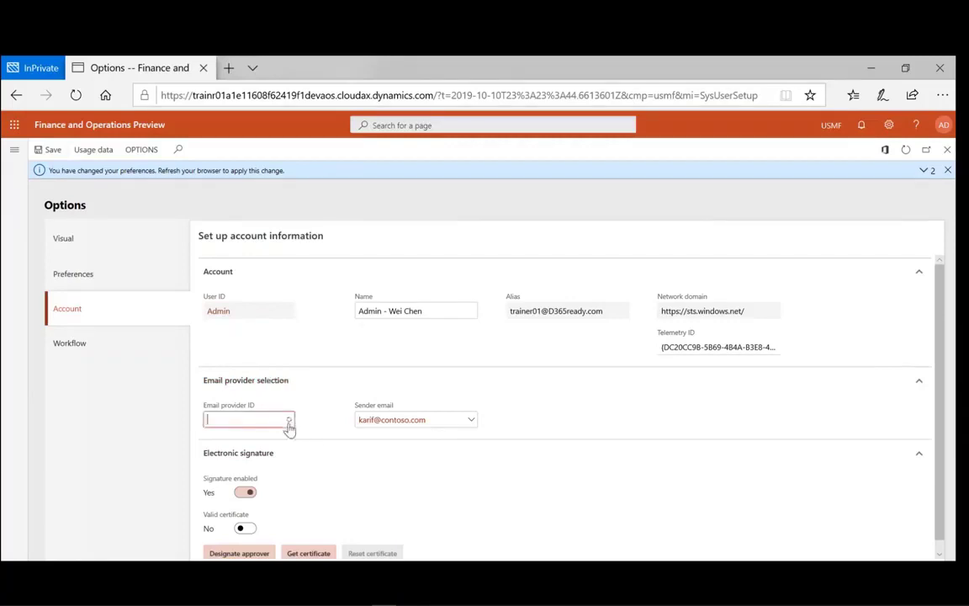
{"action": "left_click", "coordinate": [287, 420]}
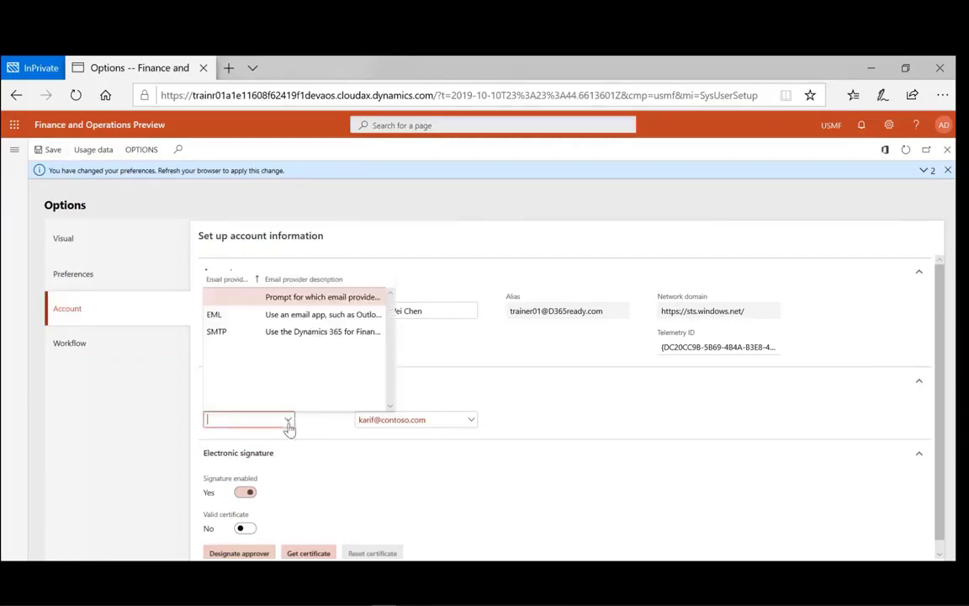
{"action": "left_click", "coordinate": [291, 333]}
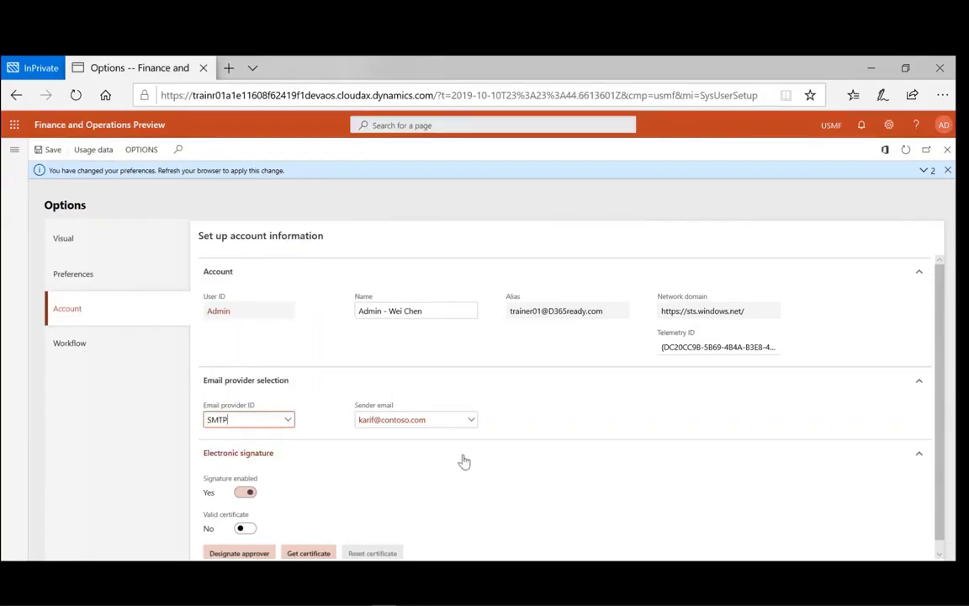
{"action": "scroll", "coordinate": [446, 488], "scroll_direction": "down", "scroll_amount": 1}
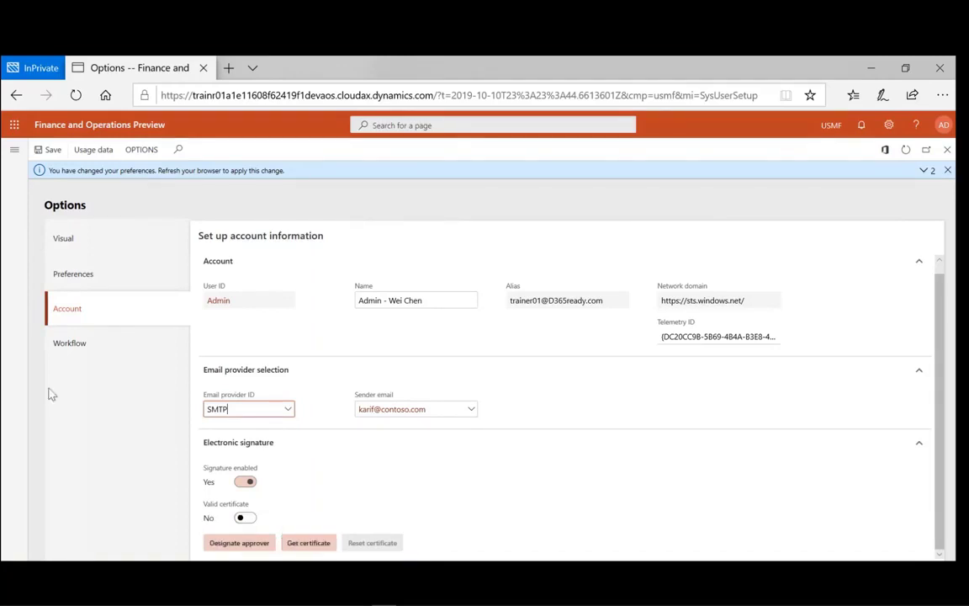
{"action": "left_click", "coordinate": [81, 349]}
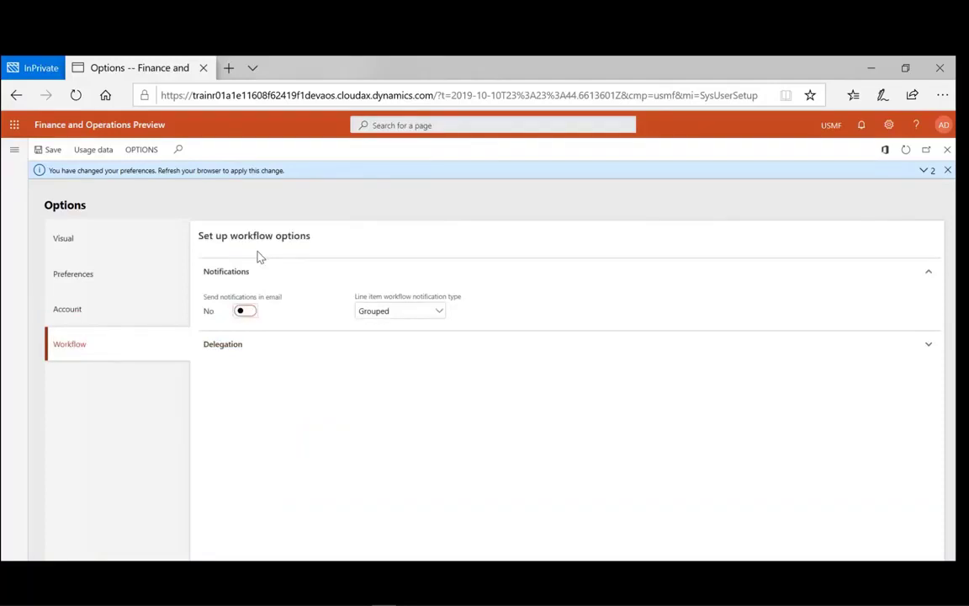
- Set Send notifications in email to Yes, keeping line item notification type Grouped
{"action": "left_click", "coordinate": [247, 311]}
{"action": "left_click", "coordinate": [439, 317]}
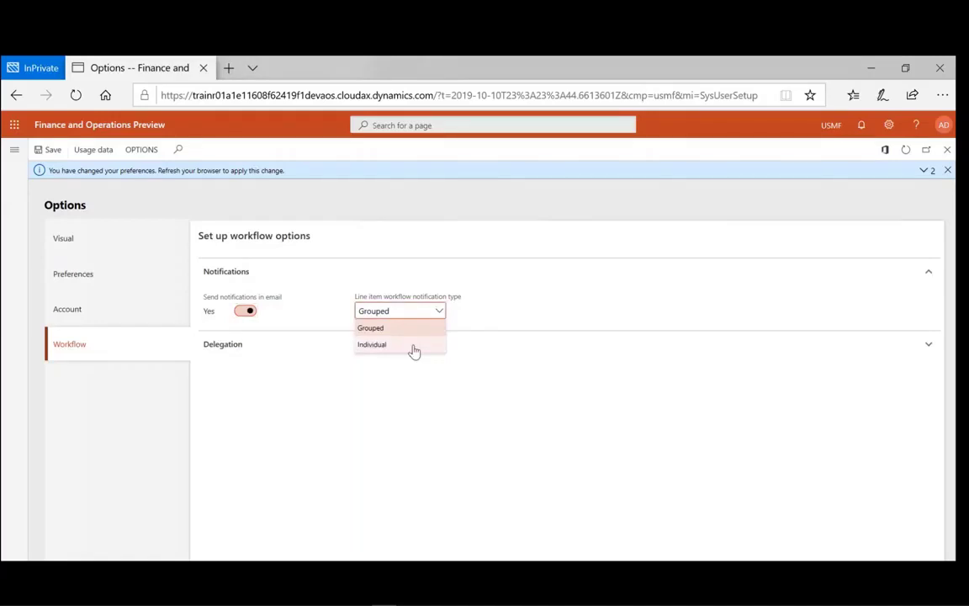
{"action": "left_click", "coordinate": [497, 328]}
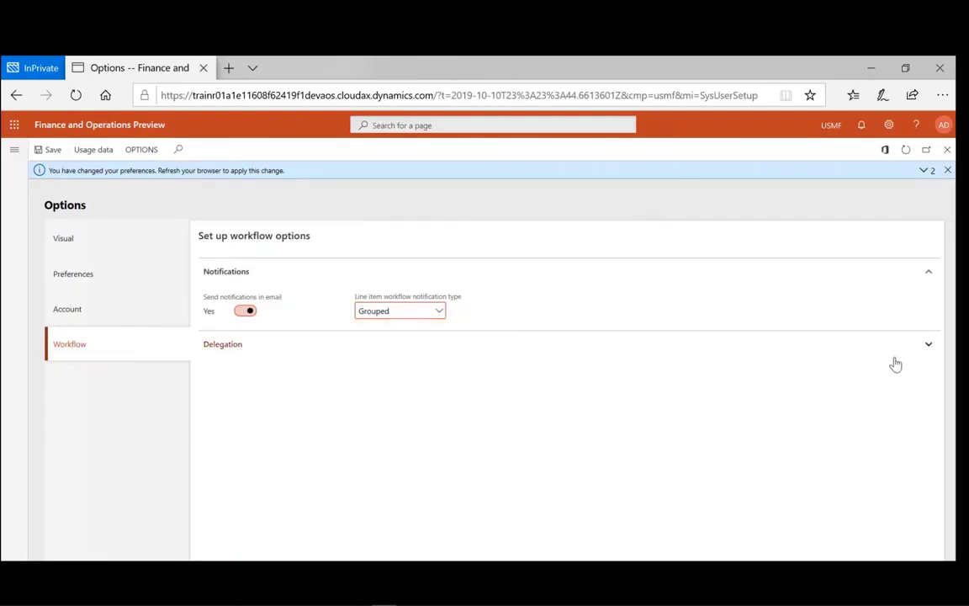
- Expand Delegation and add a new delegation row with scope Workflow
{"action": "left_click", "coordinate": [929, 346]}
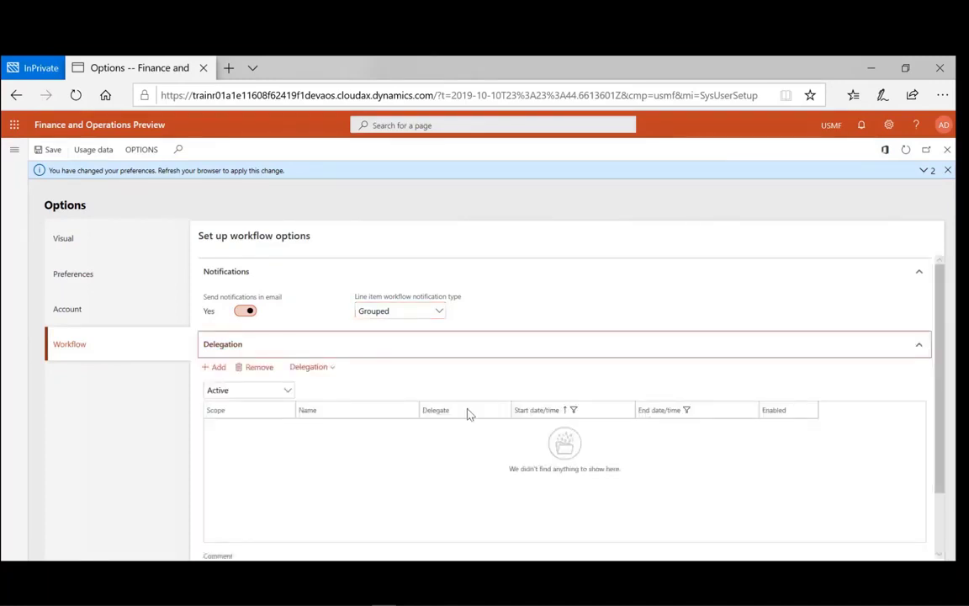
{"action": "left_click", "coordinate": [214, 370]}
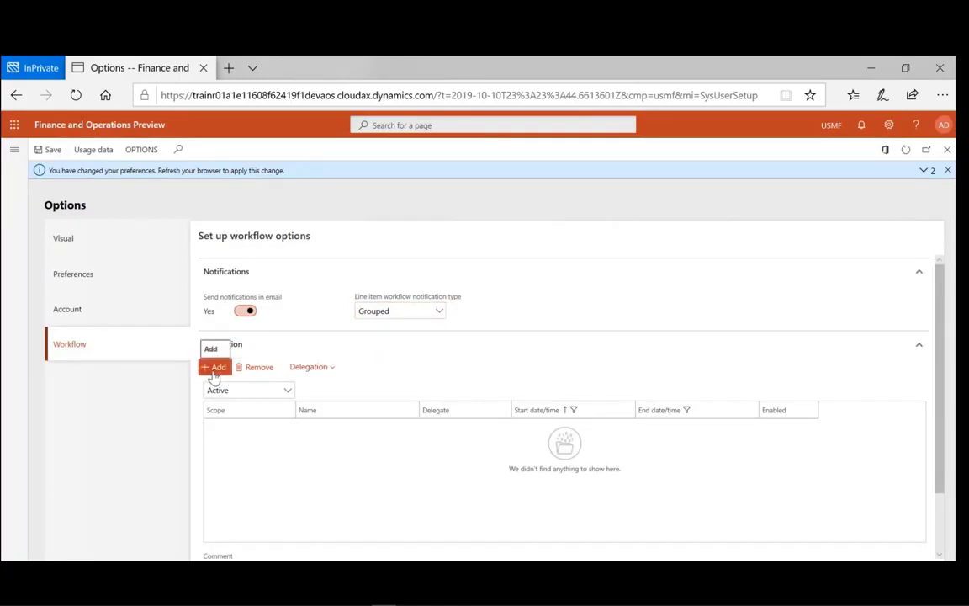
{"action": "left_click", "coordinate": [288, 429]}
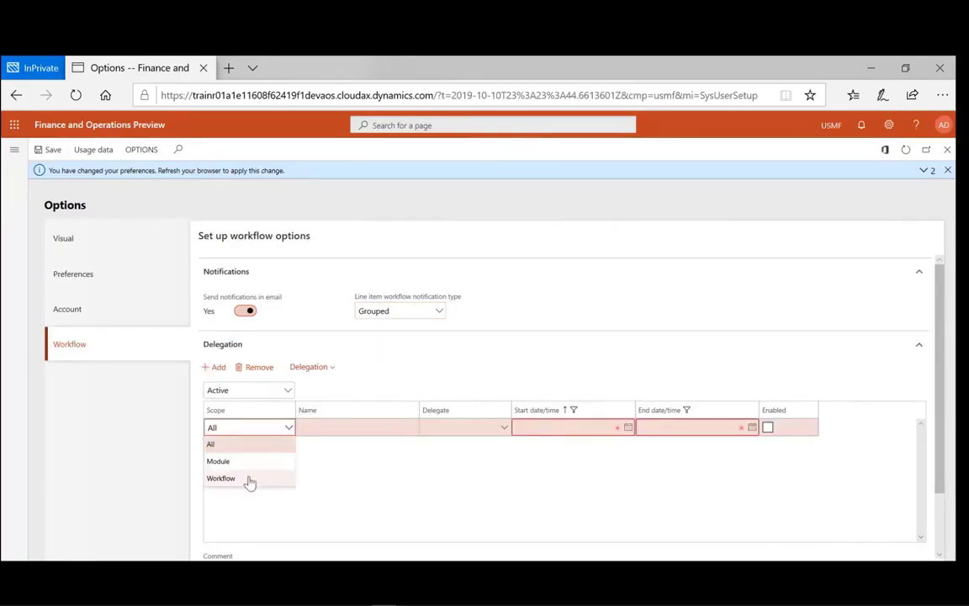
{"action": "left_click", "coordinate": [222, 478]}
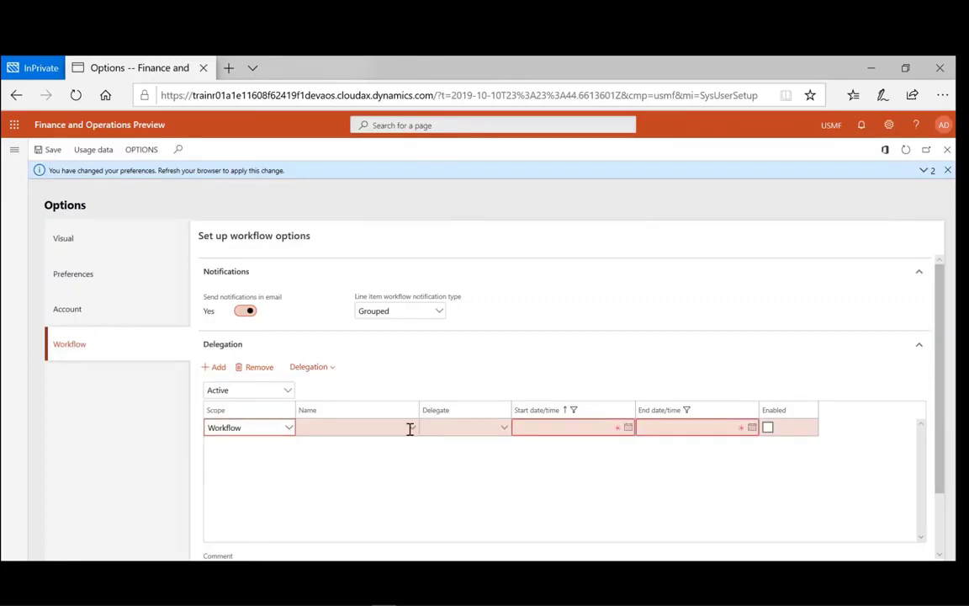
- Set the delegated workflow to 000022 Expense report auto posting and assign a delegate user
{"action": "left_click", "coordinate": [412, 430]}
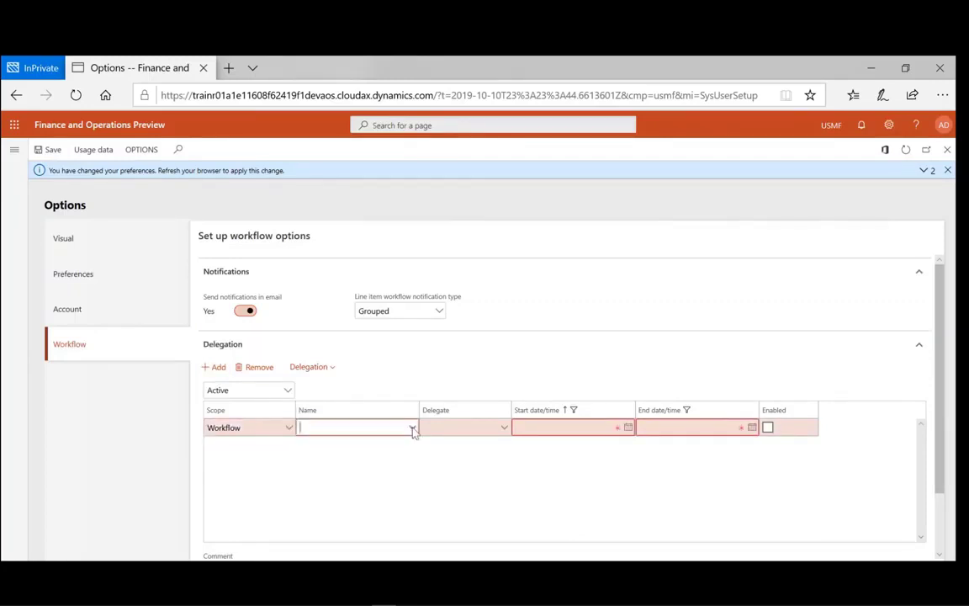
{"action": "left_click", "coordinate": [412, 428]}
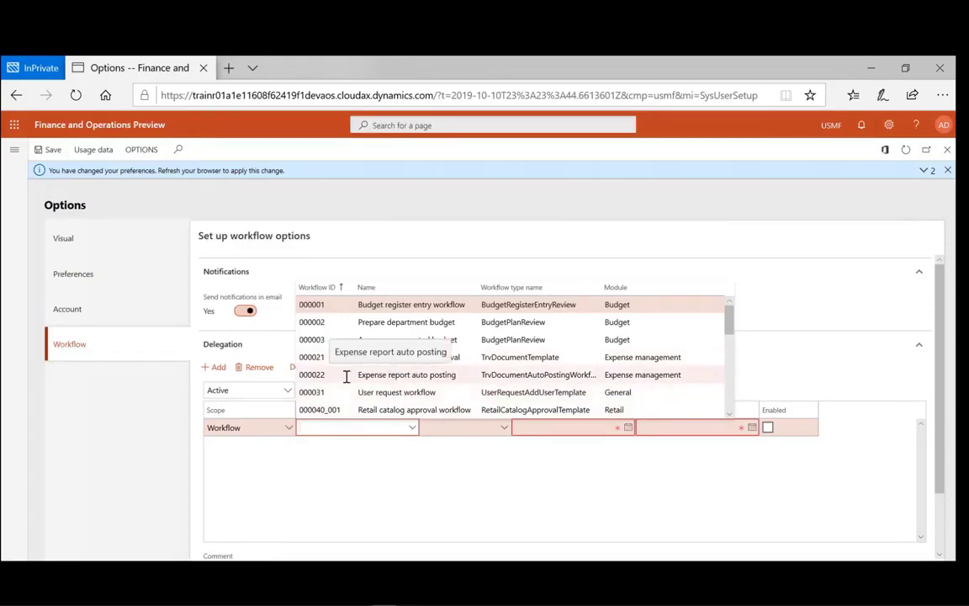
{"action": "left_click", "coordinate": [365, 374]}
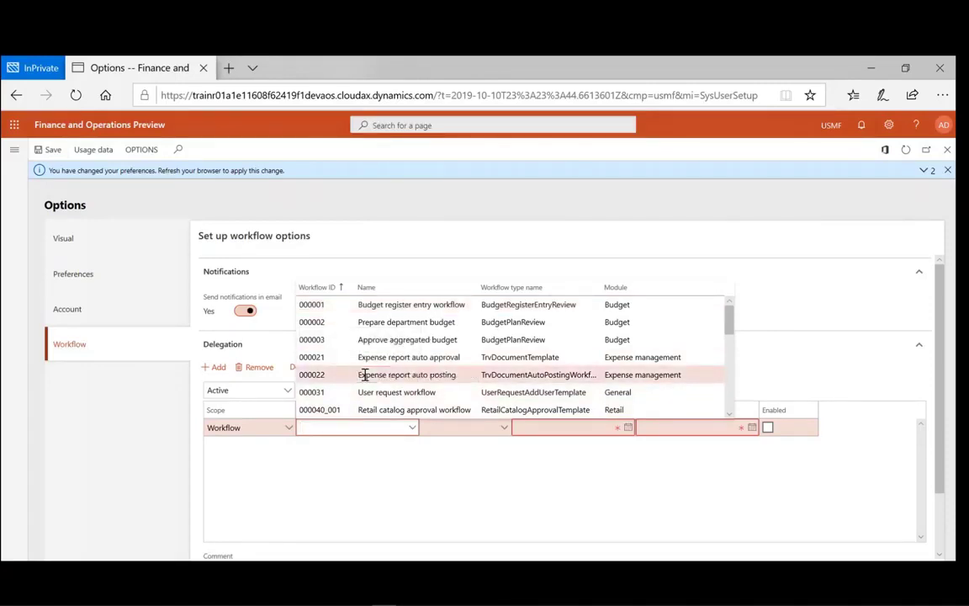
{"action": "left_click", "coordinate": [505, 430]}
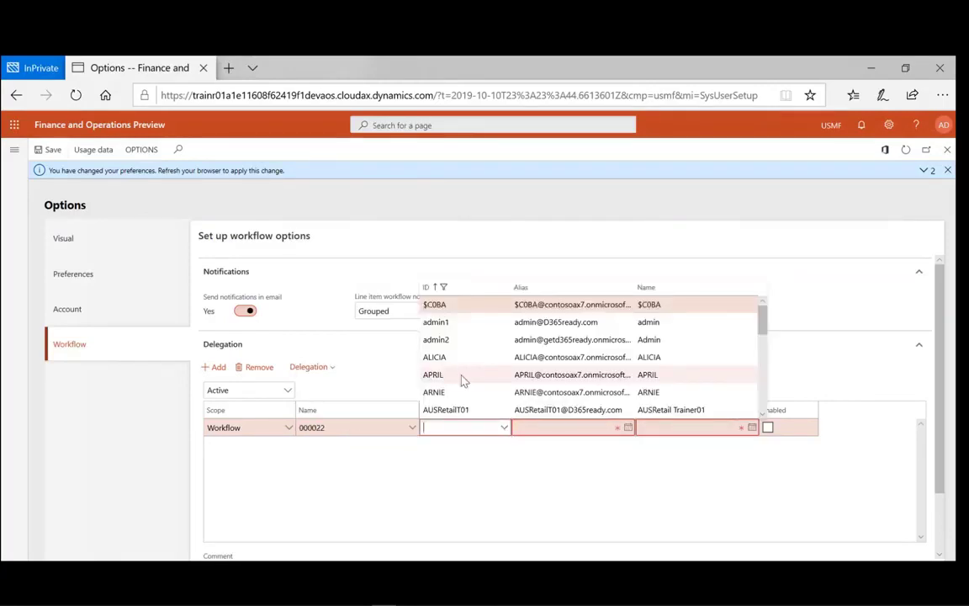
{"action": "left_click", "coordinate": [461, 376]}
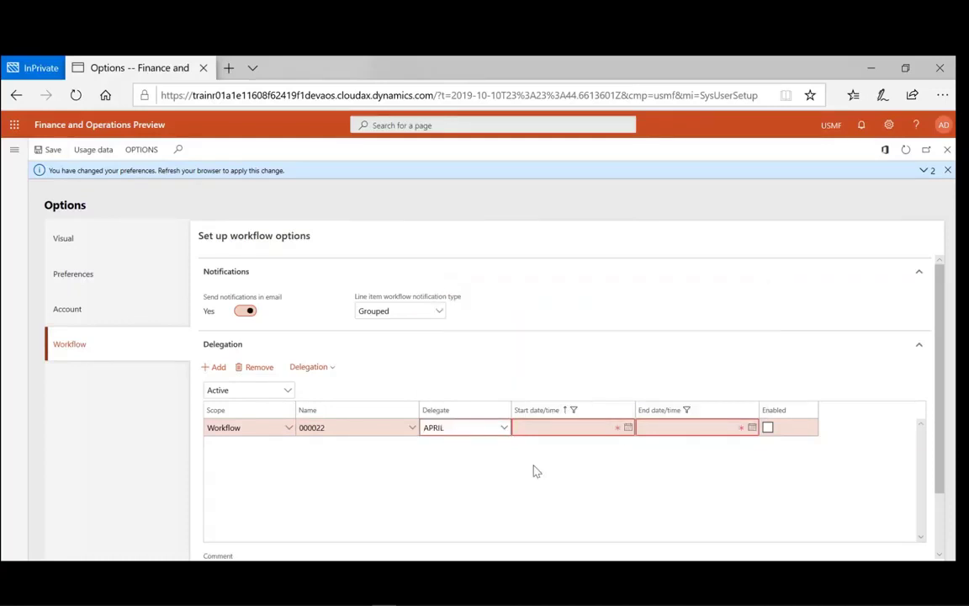
{"action": "left_click", "coordinate": [629, 429]}
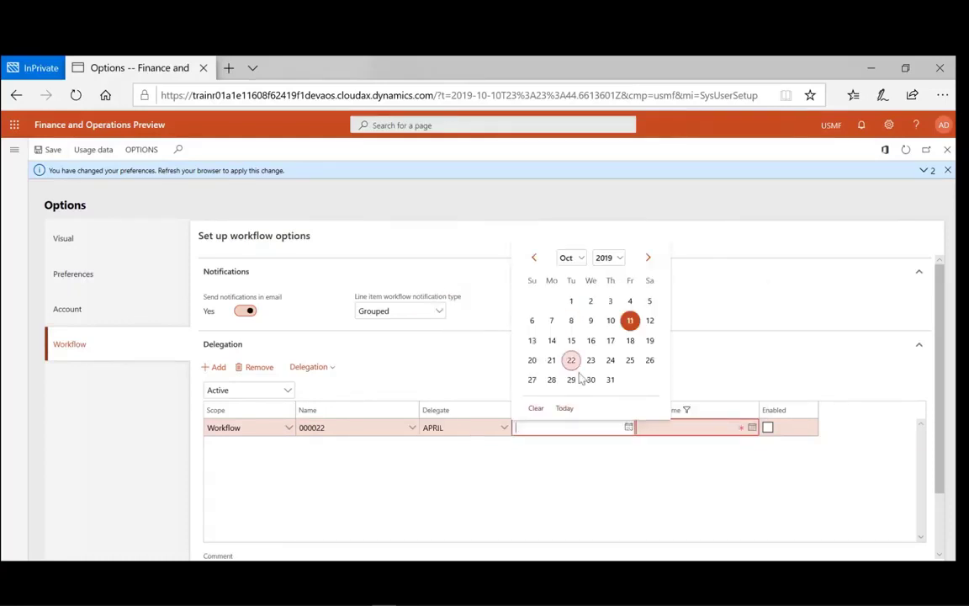
- Set the delegation start date to 11/1/2019
{"action": "left_click", "coordinate": [581, 259]}
{"action": "left_click", "coordinate": [567, 255]}
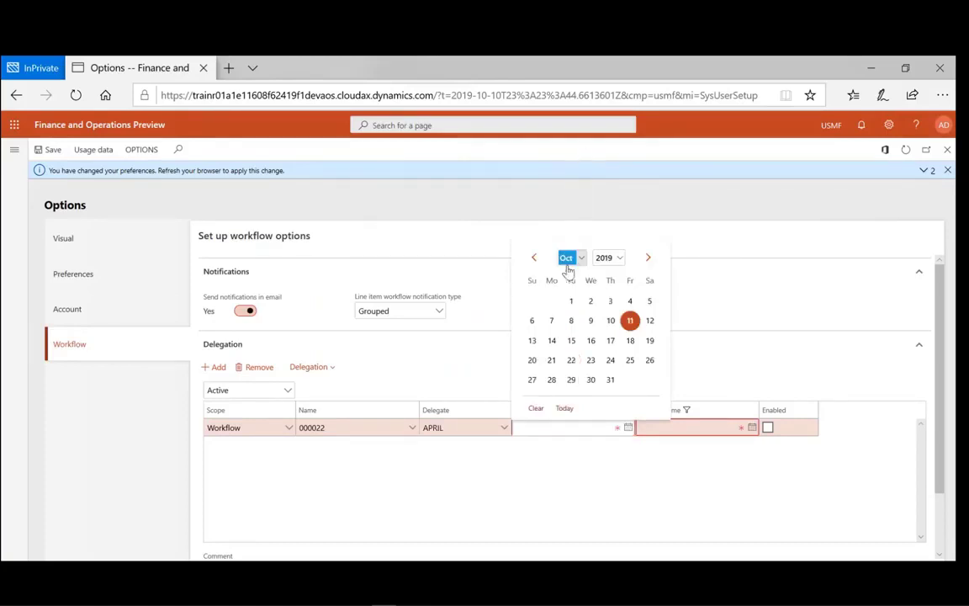
{"action": "key", "text": "Down"}
{"action": "left_click", "coordinate": [631, 303]}
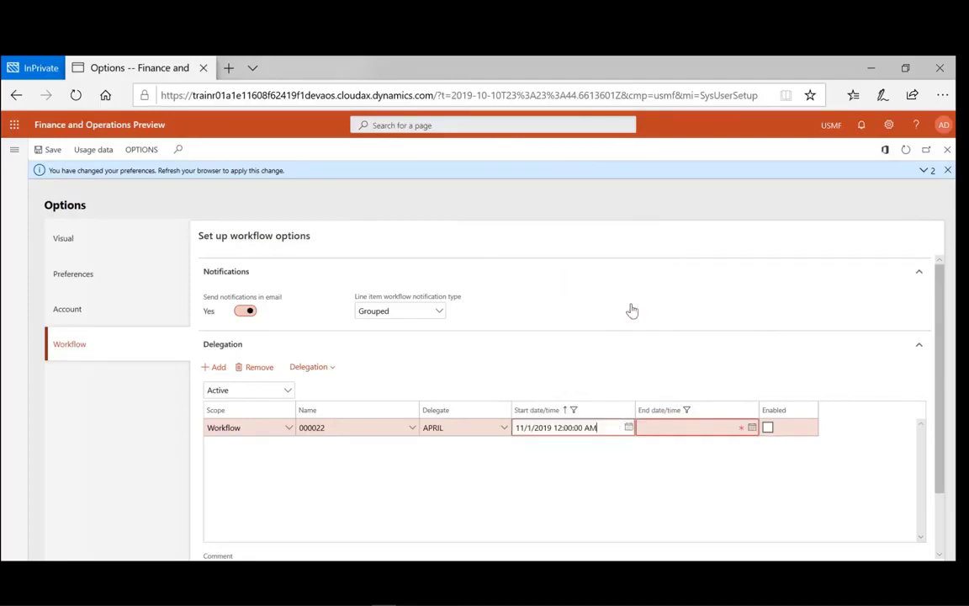
- Set the delegation end date to 11/8/2019 and enable the delegation
{"action": "left_click", "coordinate": [751, 429]}
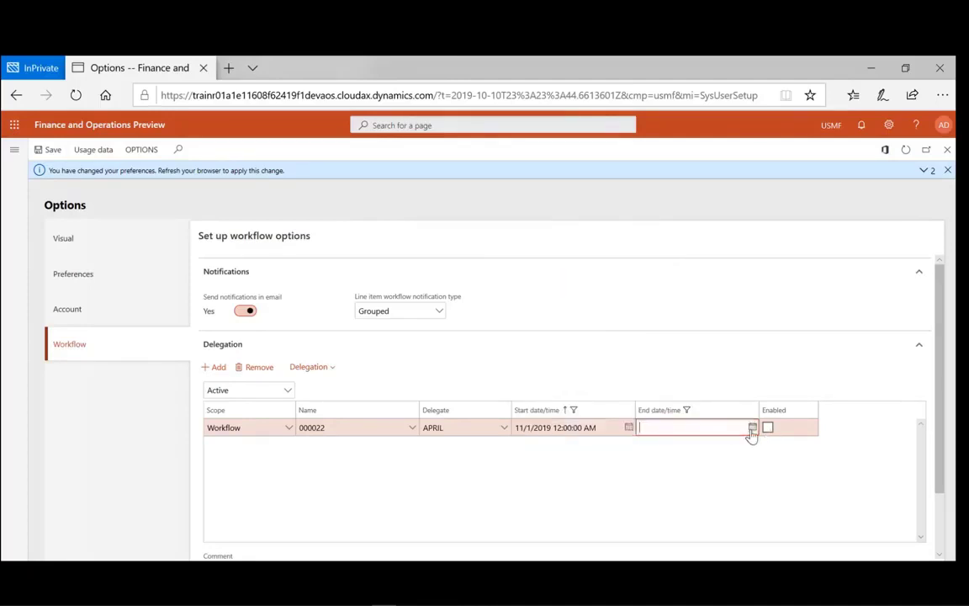
{"action": "left_click", "coordinate": [752, 427]}
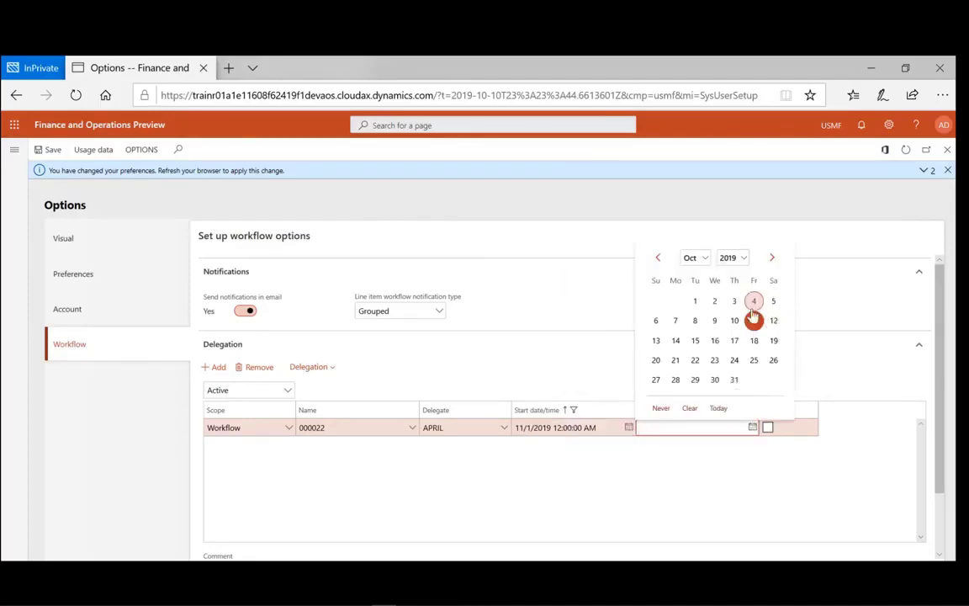
{"action": "left_click", "coordinate": [705, 260]}
{"action": "left_click", "coordinate": [691, 269]}
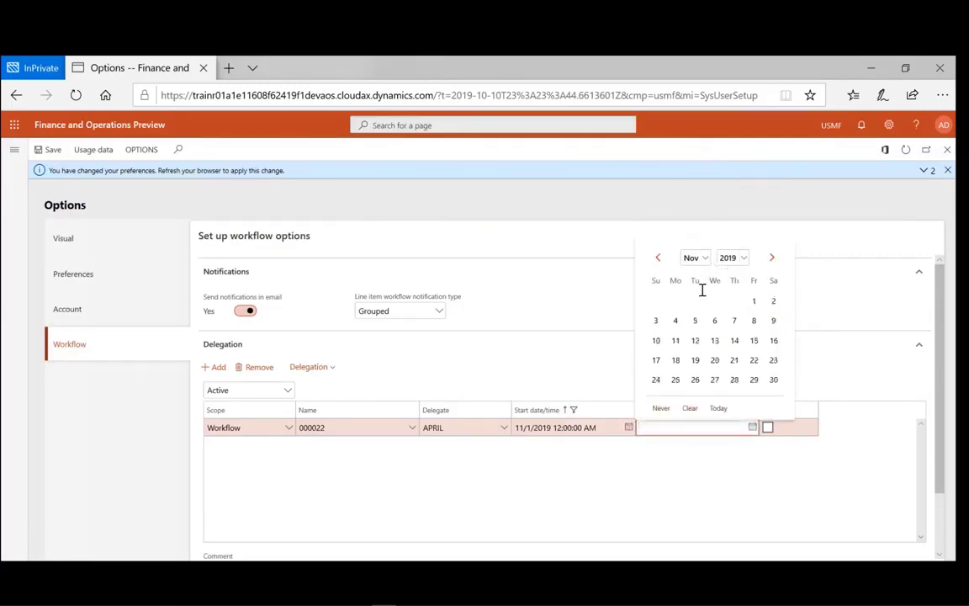
{"action": "left_click", "coordinate": [753, 321]}
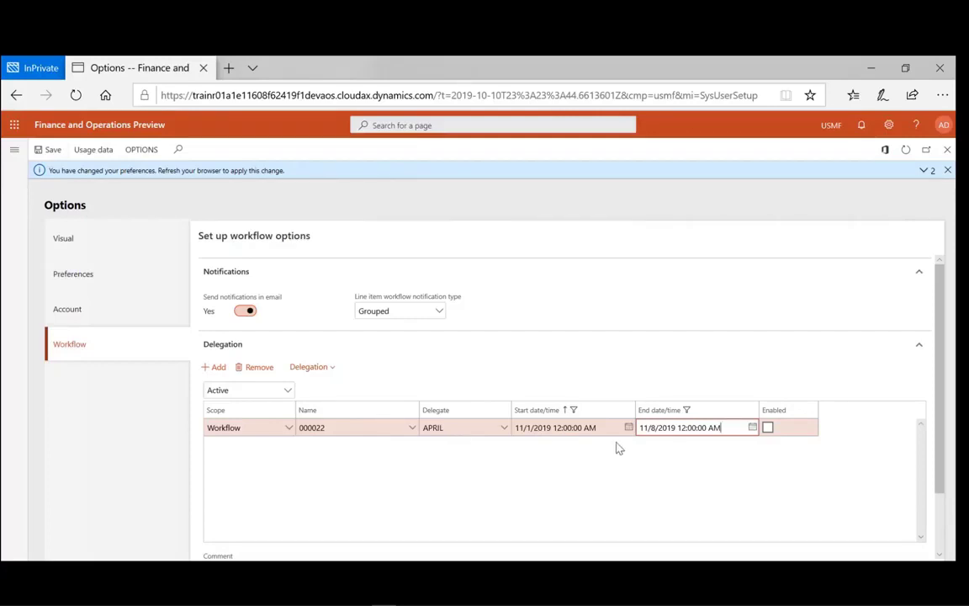
{"action": "left_click", "coordinate": [767, 428]}
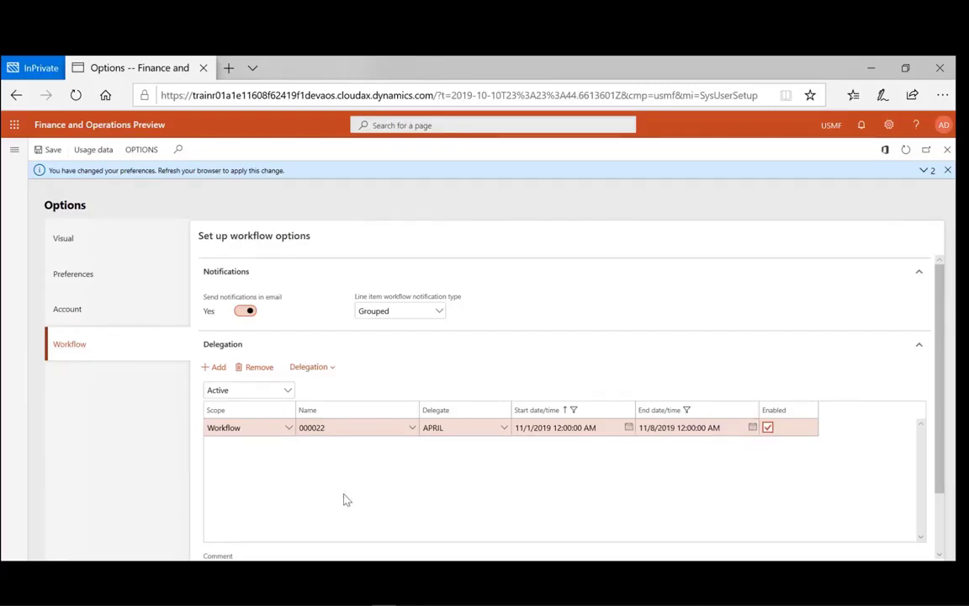
{"action": "left_click", "coordinate": [333, 370]}
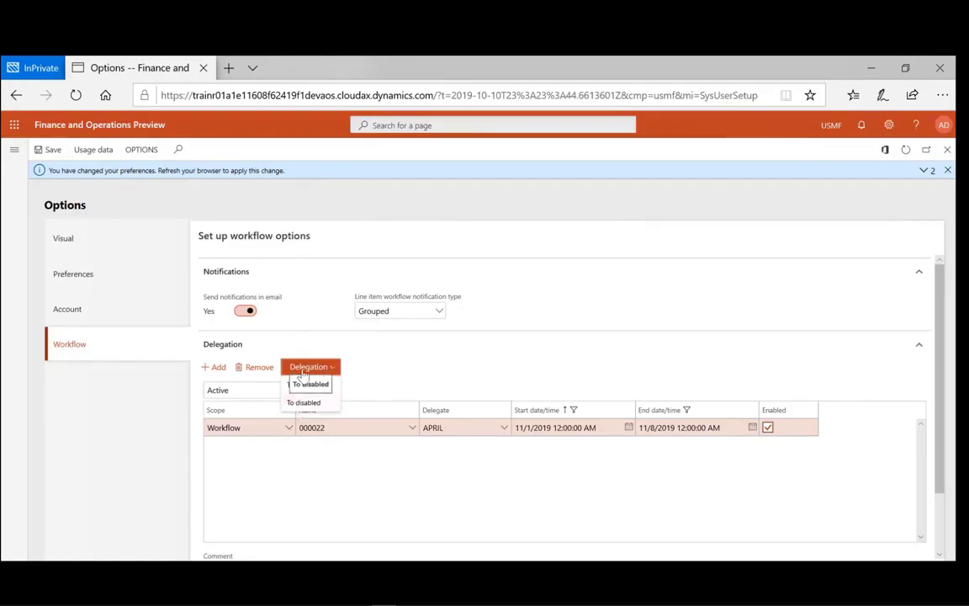
- Disable the workflow 000022 delegation and save the workflow options
{"action": "left_click", "coordinate": [294, 402]}
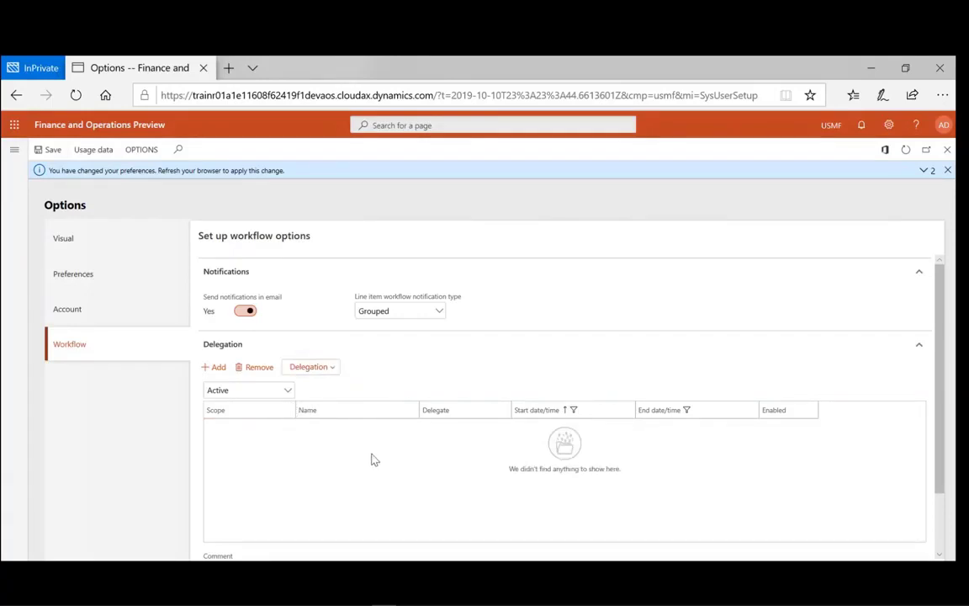
{"action": "scroll", "coordinate": [372, 488], "scroll_direction": "down", "scroll_amount": 1}
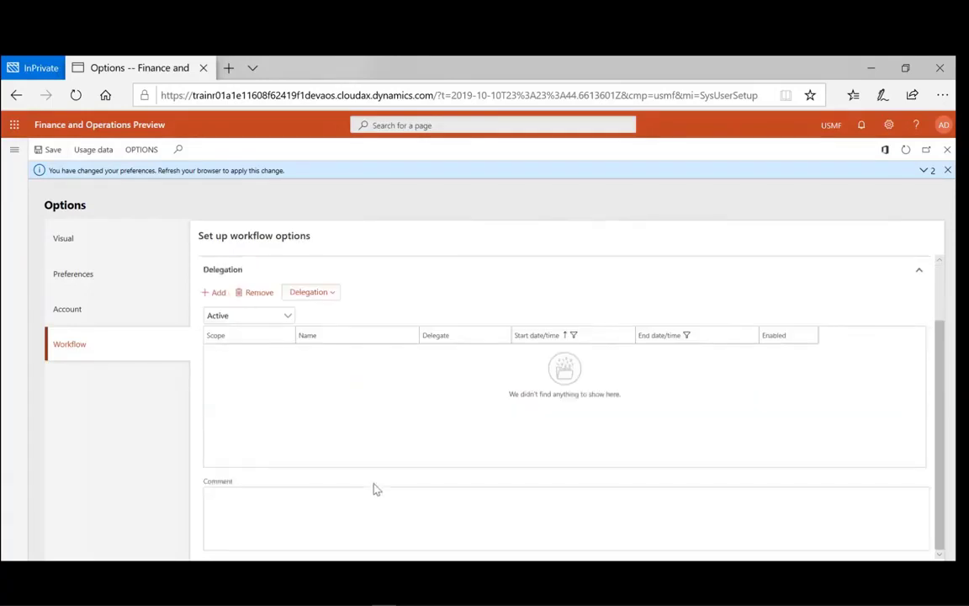
{"action": "scroll", "coordinate": [376, 488], "scroll_direction": "up", "scroll_amount": 1}
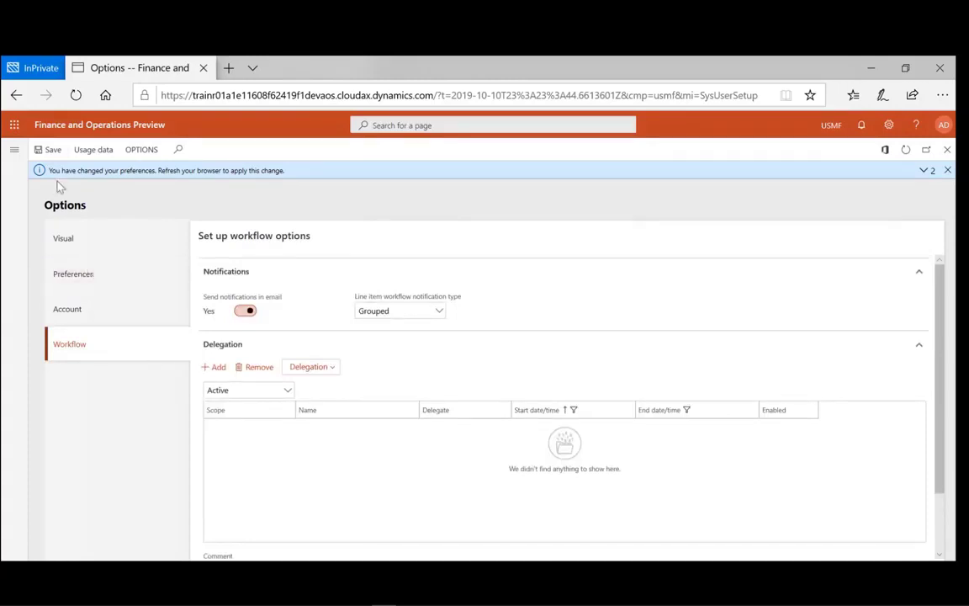
{"action": "left_click", "coordinate": [47, 151]}
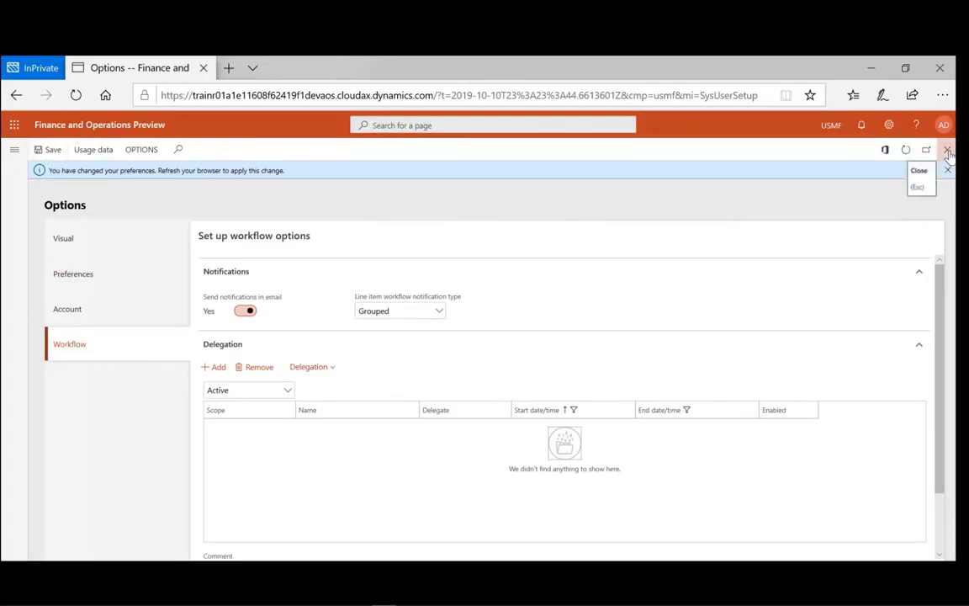
- Refresh the browser to apply the Chinese interface, then return to the home workspace
{"action": "left_click", "coordinate": [75, 96]}
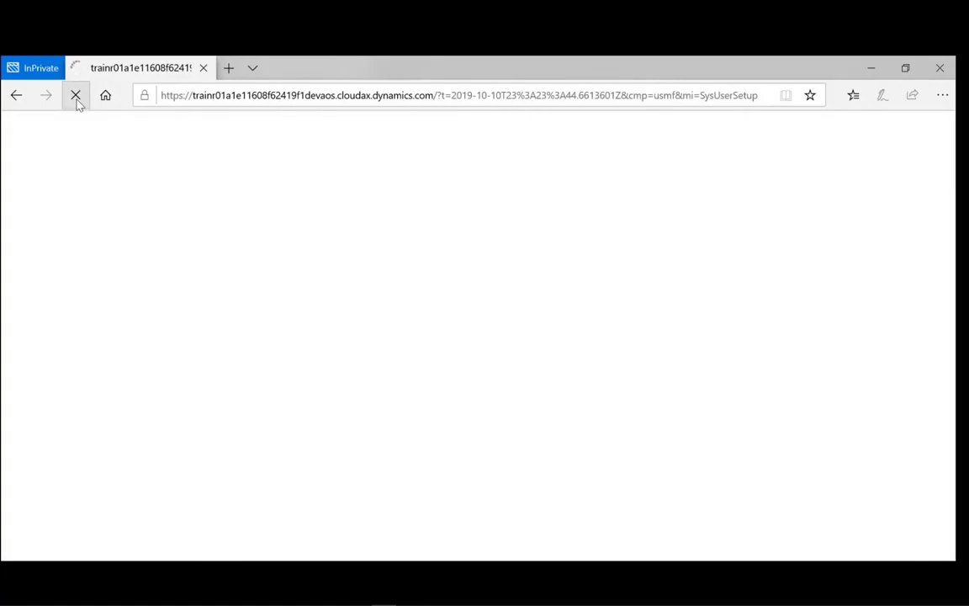
{"action": "left_click", "coordinate": [75, 97]}
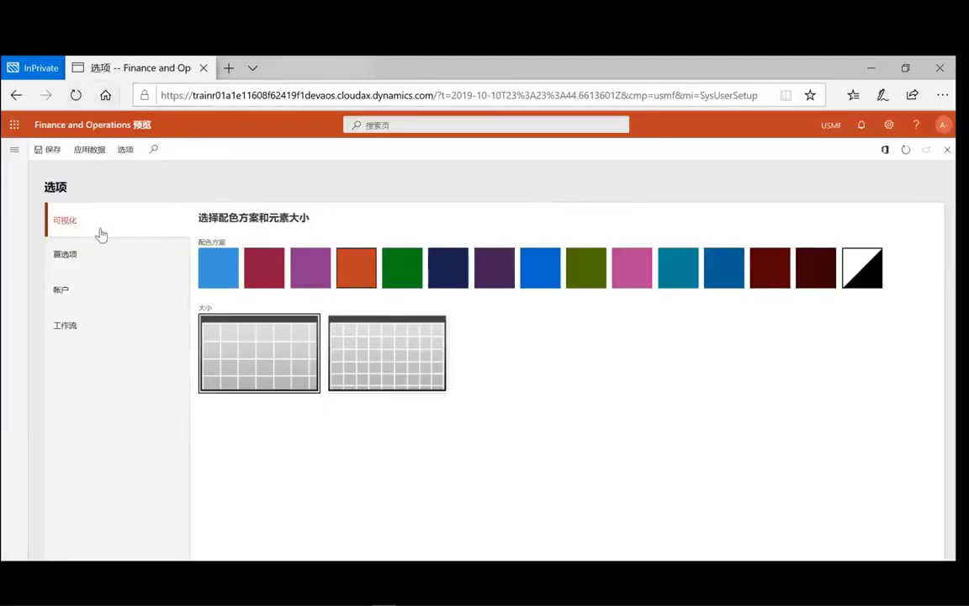
{"action": "left_click", "coordinate": [81, 126]}
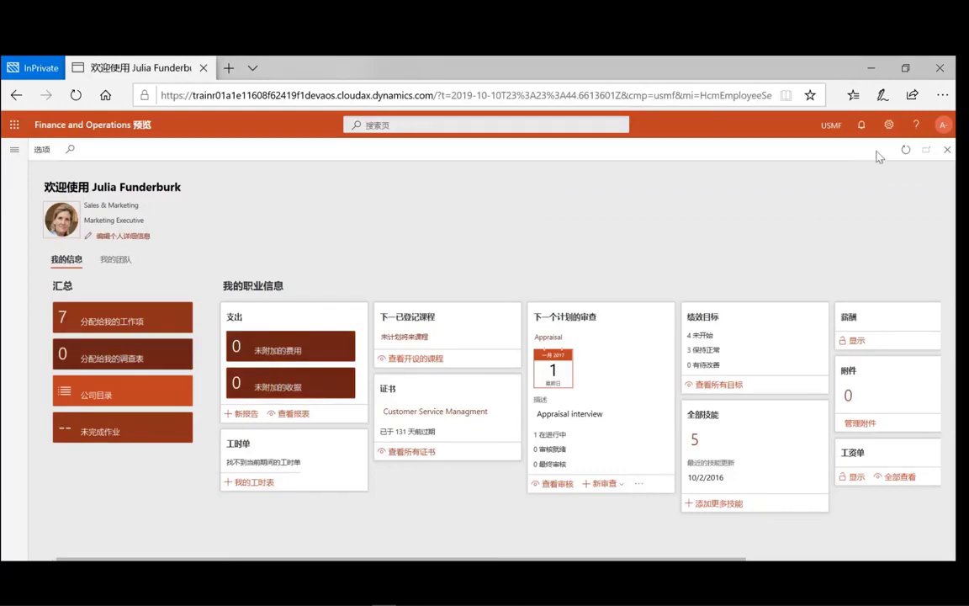
- In User options Preferences, change Language from zh-Hans to en-US and save
{"action": "left_click", "coordinate": [888, 126]}
{"action": "left_click", "coordinate": [890, 150]}
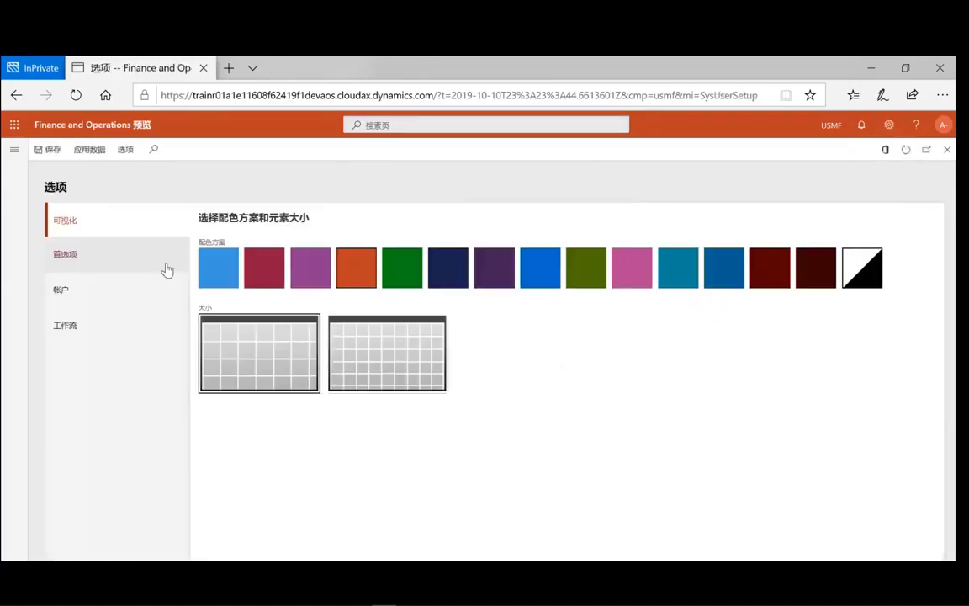
{"action": "left_click", "coordinate": [75, 295]}
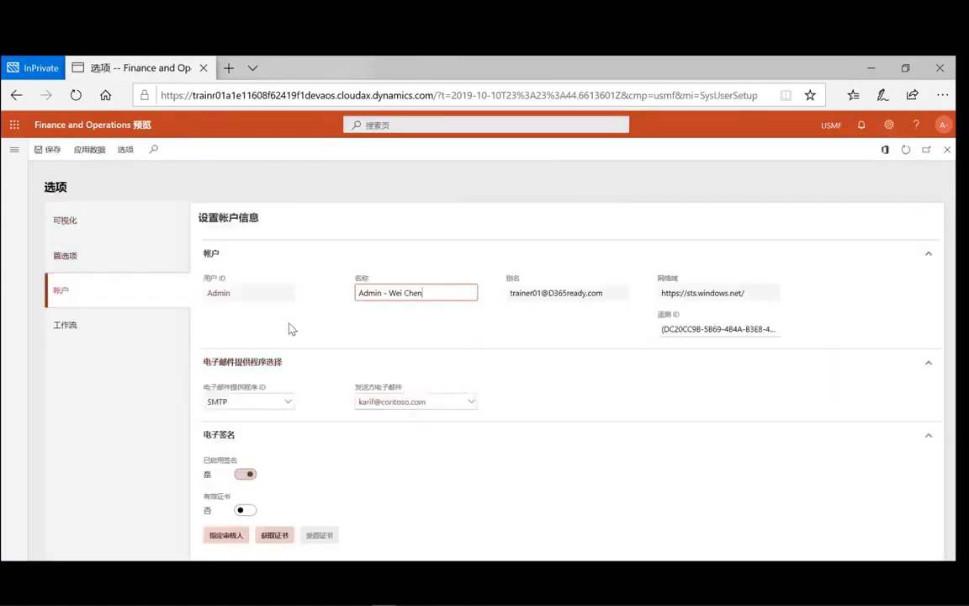
{"action": "left_click", "coordinate": [97, 255]}
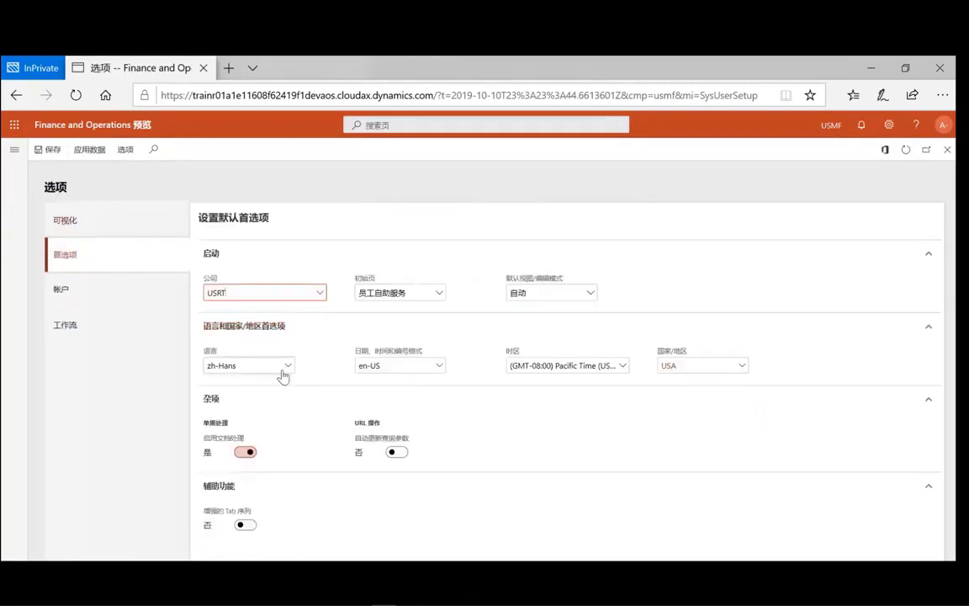
{"action": "left_click", "coordinate": [288, 366]}
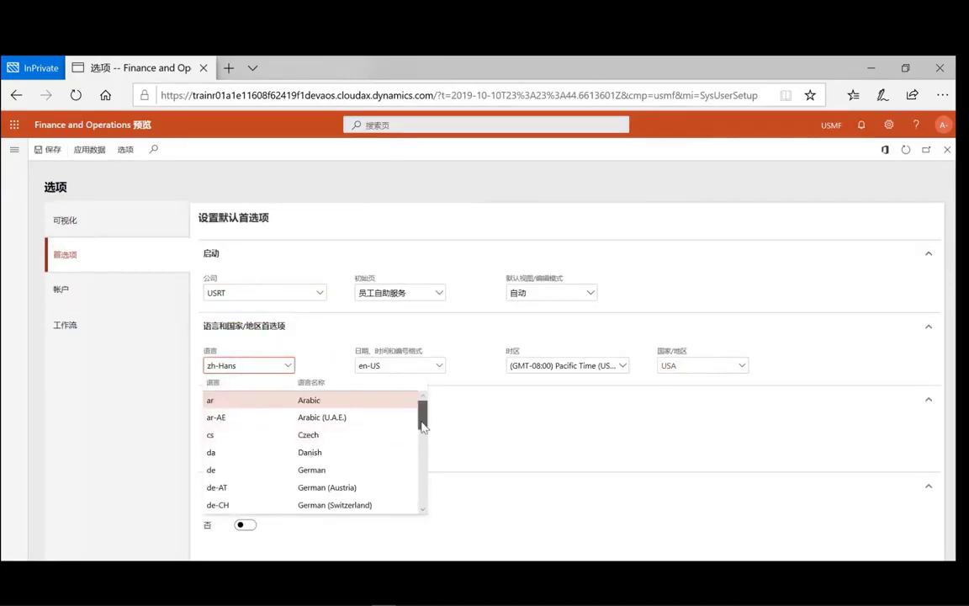
{"action": "left_click_drag", "start_coordinate": [422, 422], "coordinate": [421, 471]}
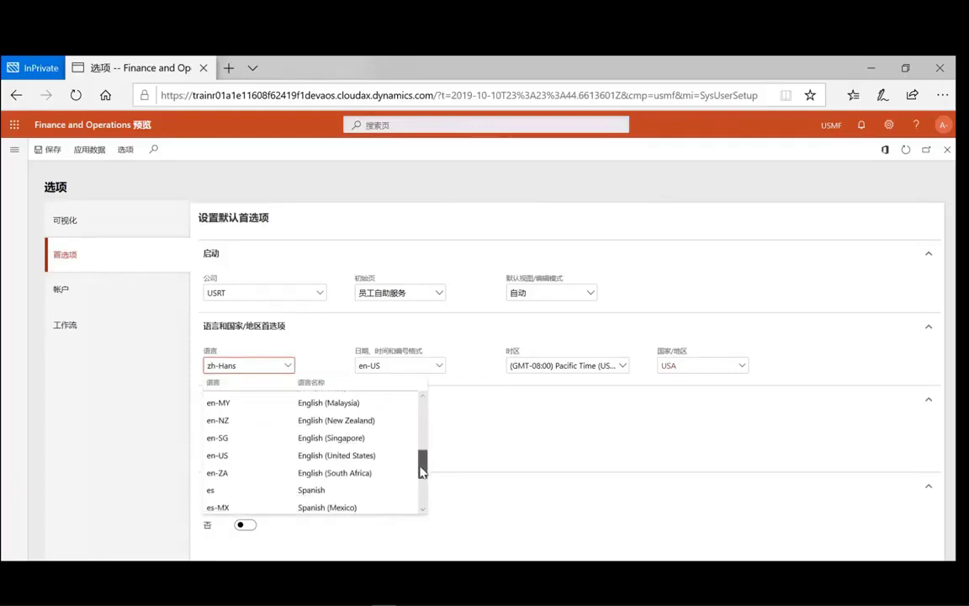
{"action": "left_click", "coordinate": [301, 455]}
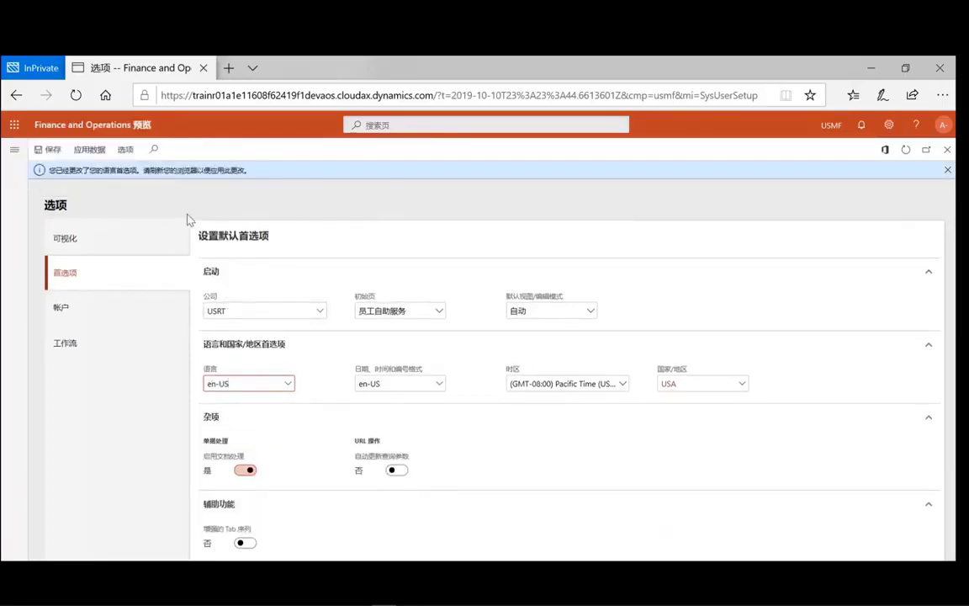
{"action": "left_click", "coordinate": [37, 153]}
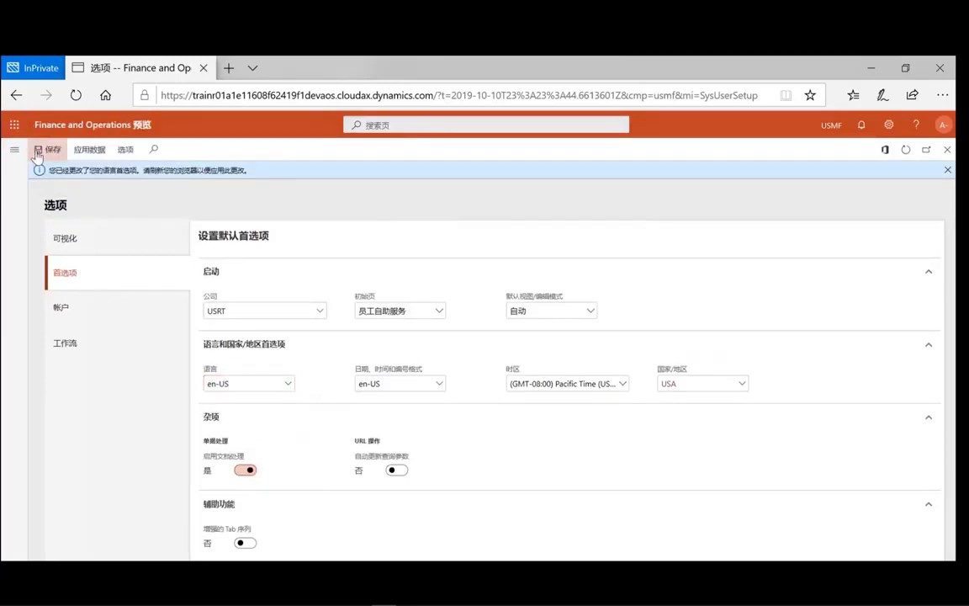
- Reload the page so the interface shows in English, and return to the home workspace
{"action": "left_click", "coordinate": [76, 95]}
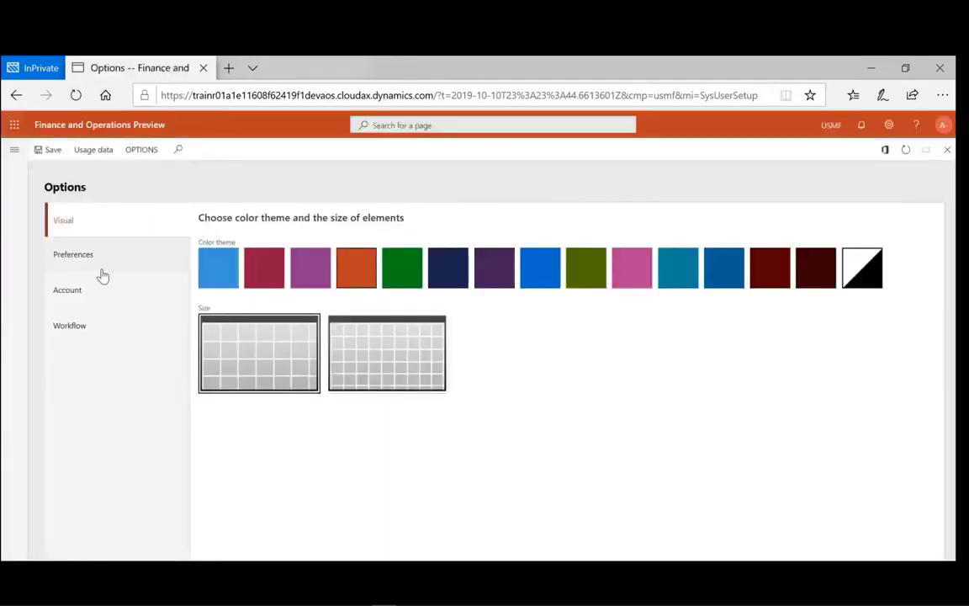
{"action": "left_click", "coordinate": [91, 132]}
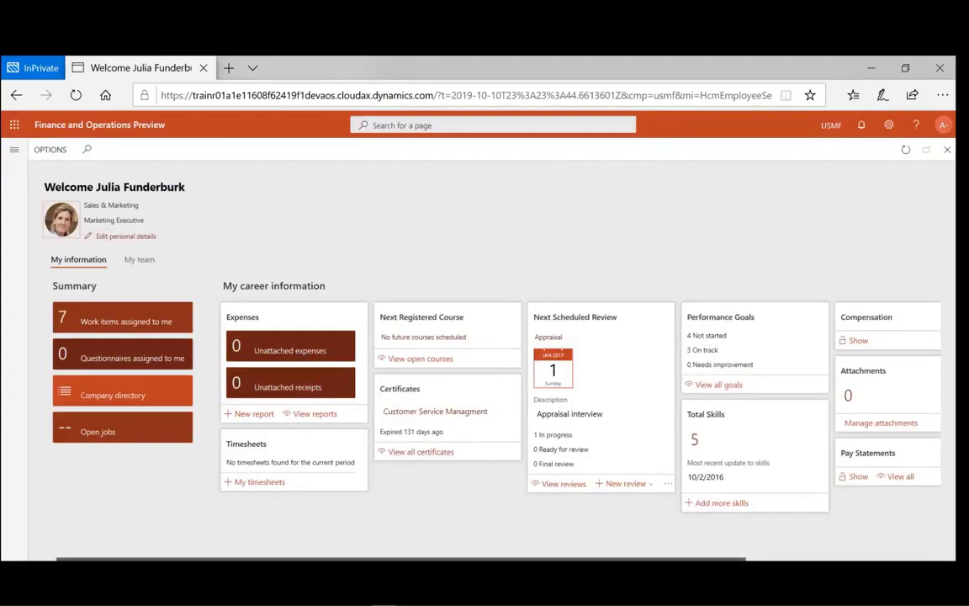
{"action": "mouse_move", "coordinate": [295, 559]}
{"action": "left_mouse_down"}
{"action": "mouse_move", "coordinate": [435, 558]}
{"action": "mouse_move", "coordinate": [295, 558]}
{"action": "left_mouse_up"}
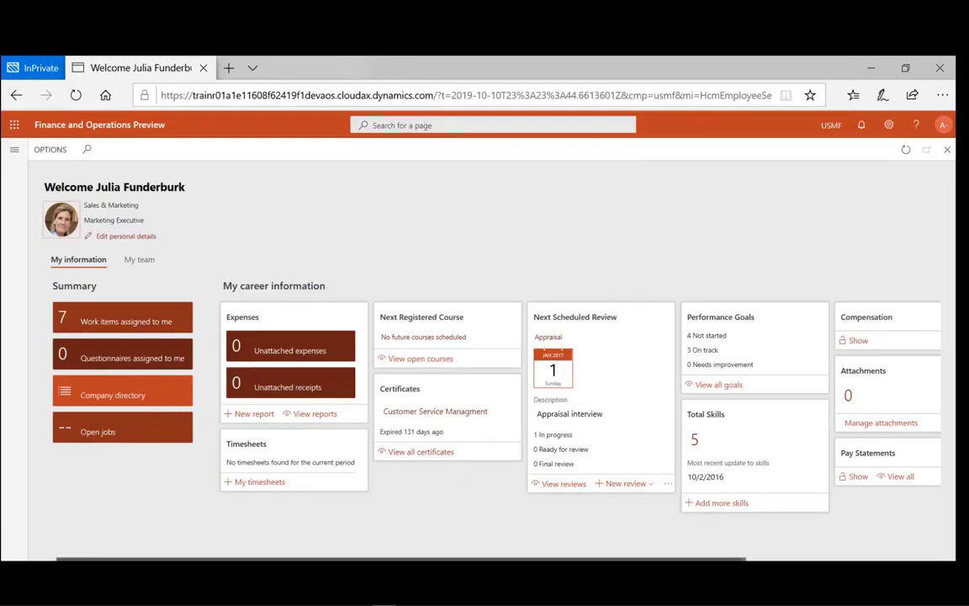
{"action": "mouse_move", "coordinate": [398, 557]}
{"action": "left_mouse_down"}
{"action": "mouse_move", "coordinate": [512, 557]}
{"action": "mouse_move", "coordinate": [396, 558]}
{"action": "left_mouse_up"}
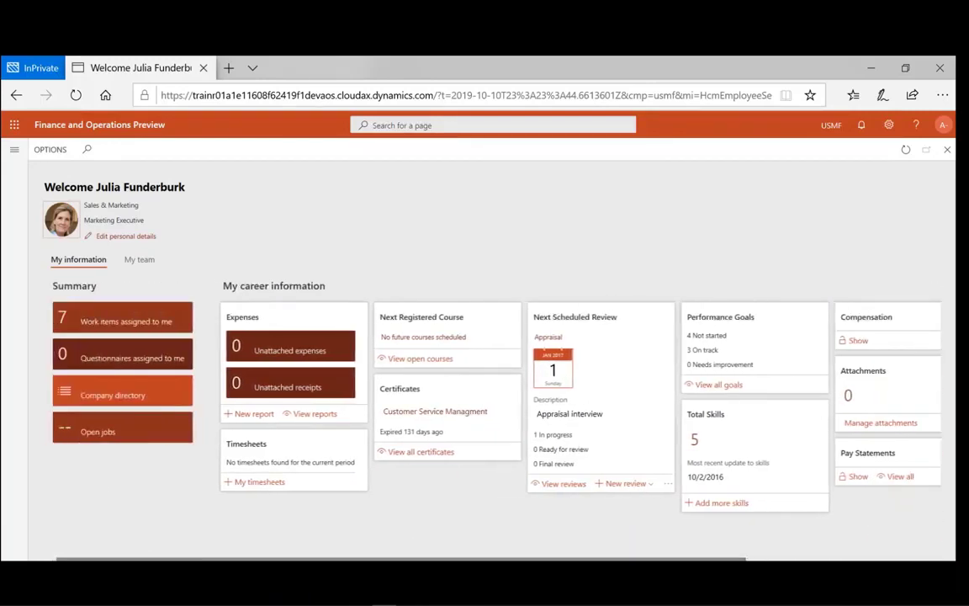
- Review the team's positions and compensation under My team, then reopen User options
{"action": "left_click", "coordinate": [141, 260]}
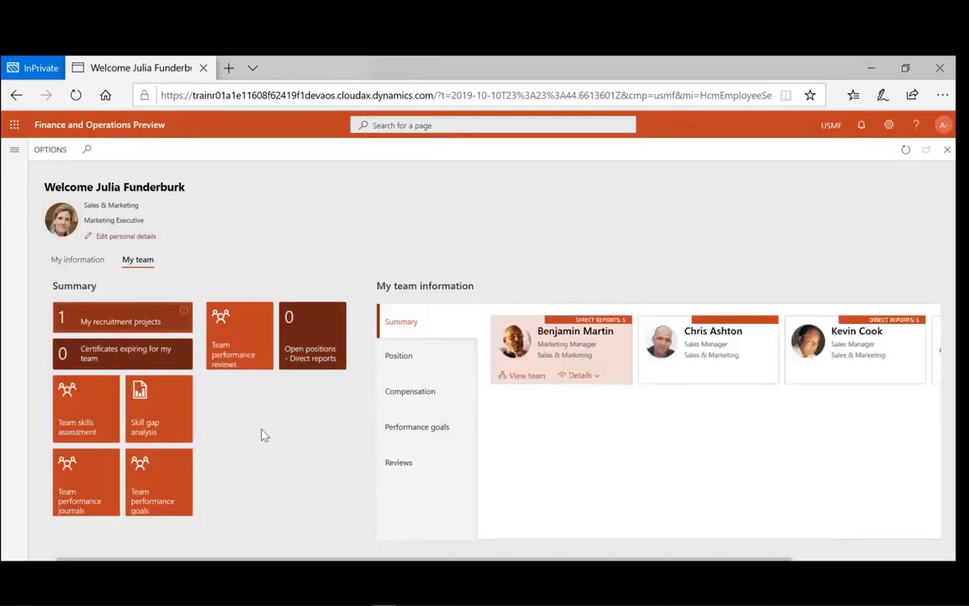
{"action": "left_click", "coordinate": [406, 365]}
{"action": "left_click", "coordinate": [410, 399]}
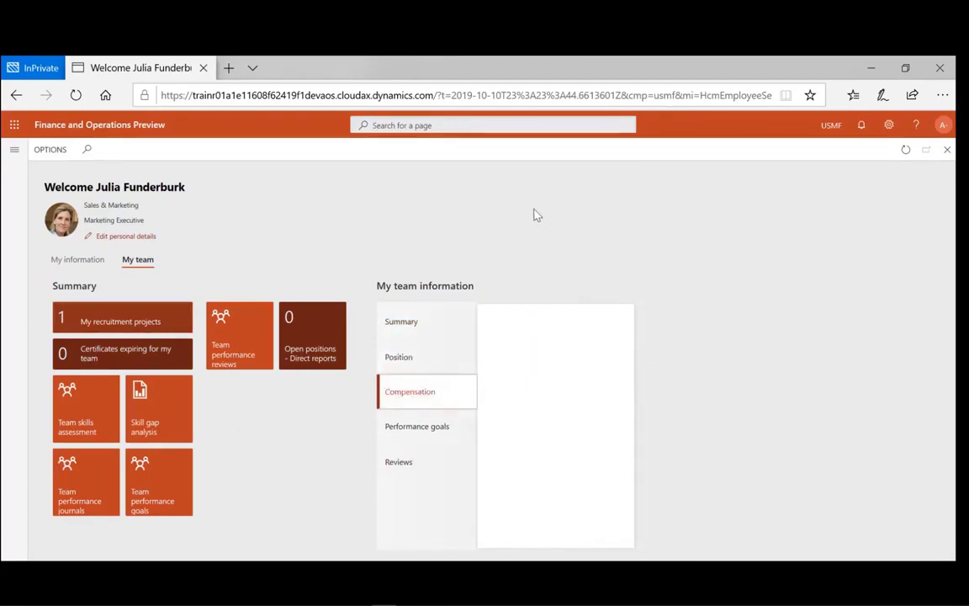
{"action": "left_click", "coordinate": [890, 126]}
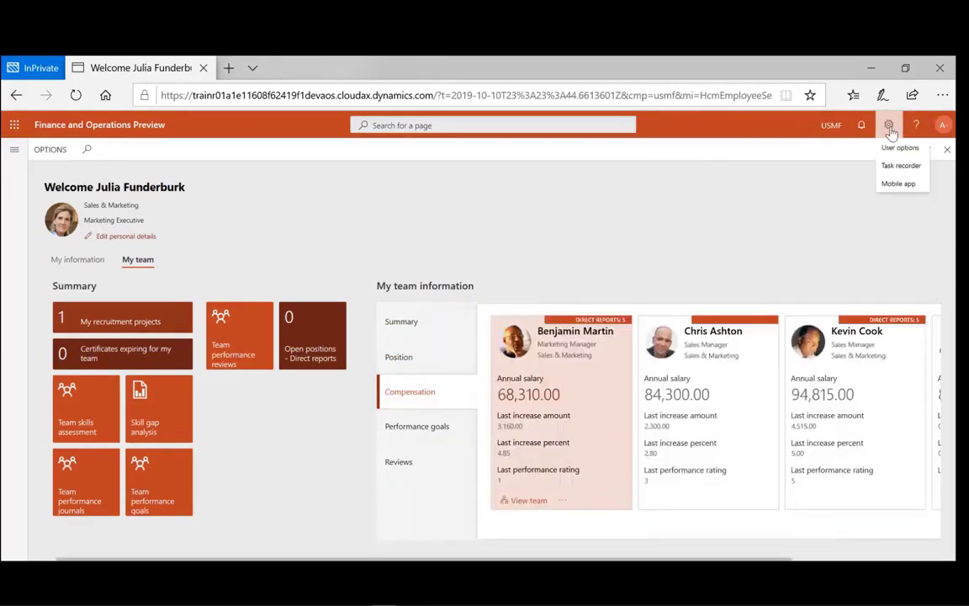
{"action": "left_click", "coordinate": [889, 150]}
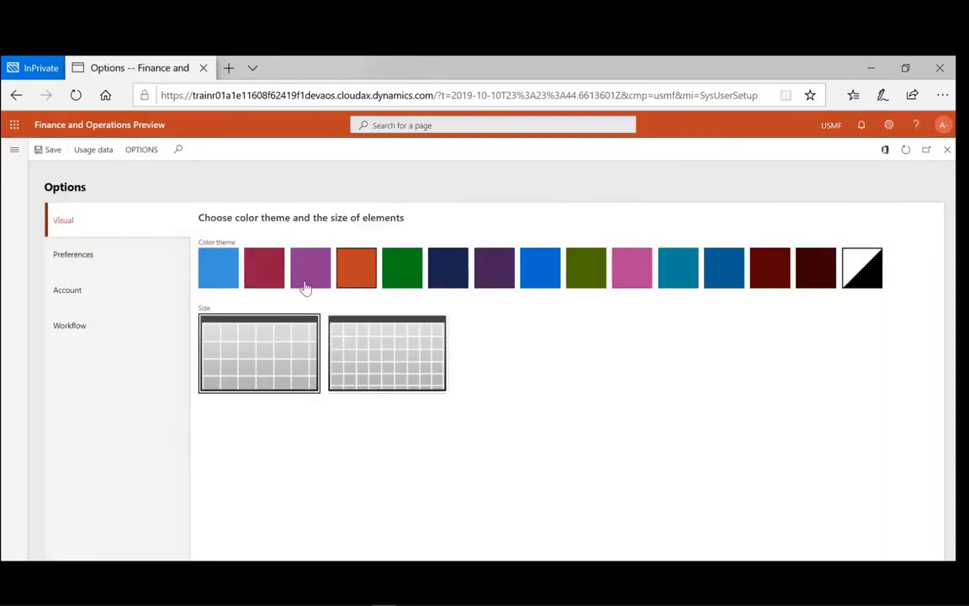
- Show the Preferences section of User options
{"action": "left_click", "coordinate": [89, 263]}
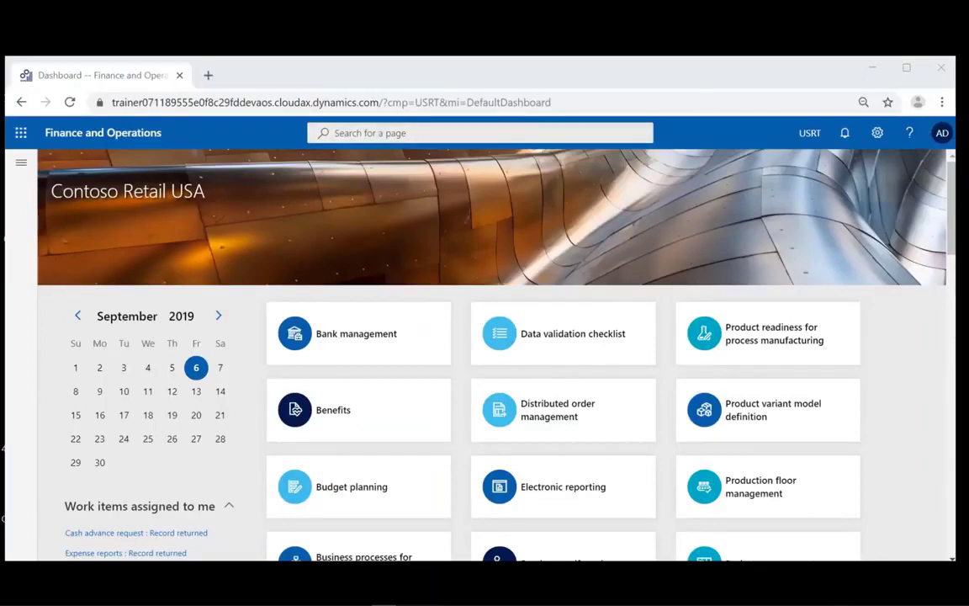
- From the navigation pane, go to Accounts receivable > Customers > All customers
{"action": "left_click", "coordinate": [20, 165]}
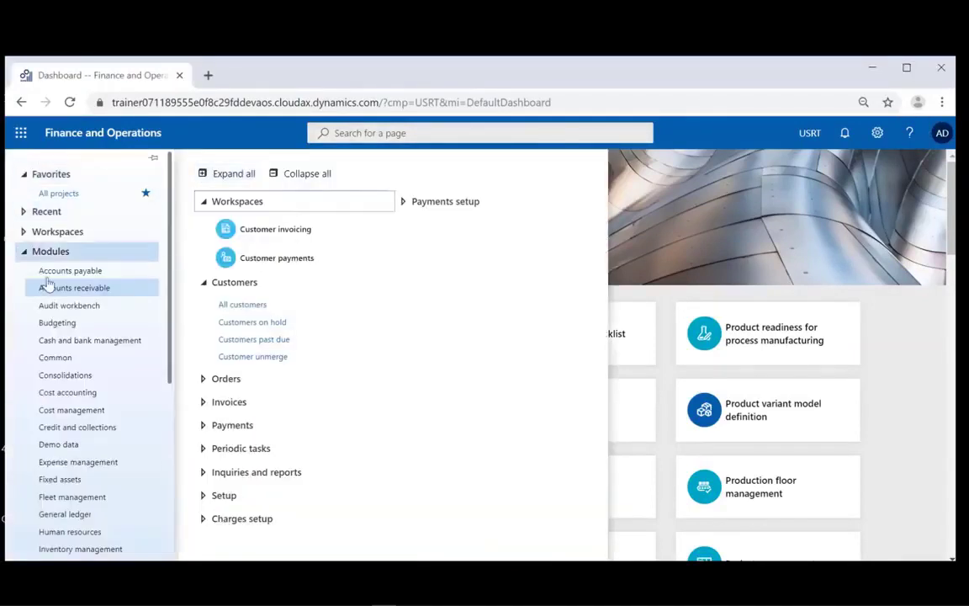
{"action": "left_click", "coordinate": [97, 290]}
{"action": "left_click", "coordinate": [95, 291]}
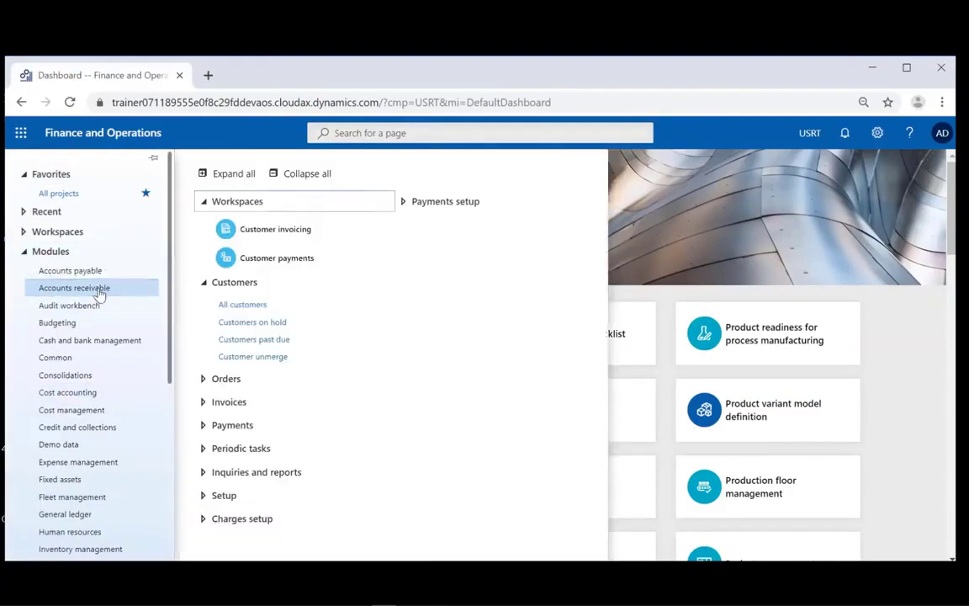
{"action": "left_click", "coordinate": [236, 313]}
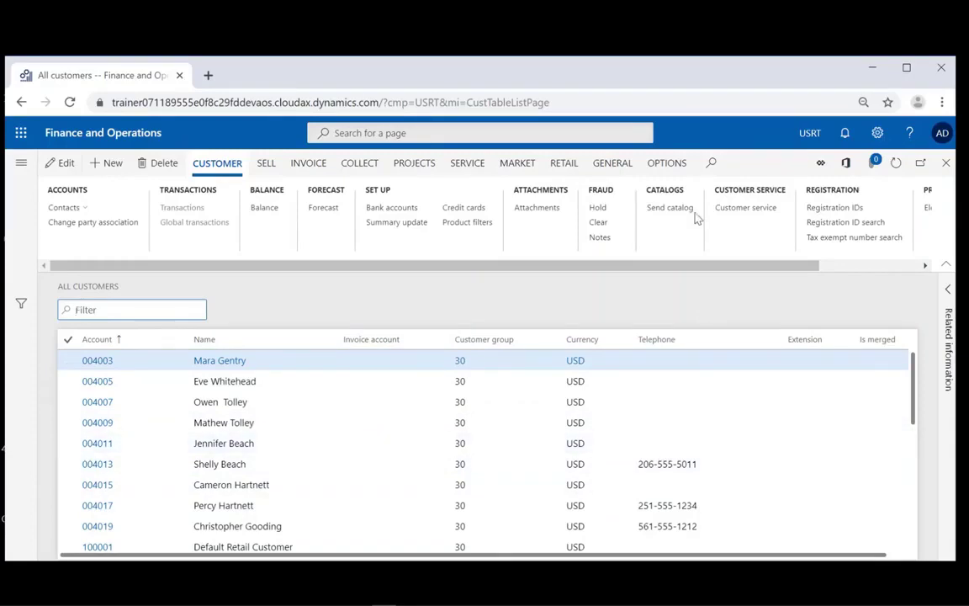
- Personalize the All customers form and choose Add a field to list the Customers table fields
{"action": "left_click", "coordinate": [660, 164]}
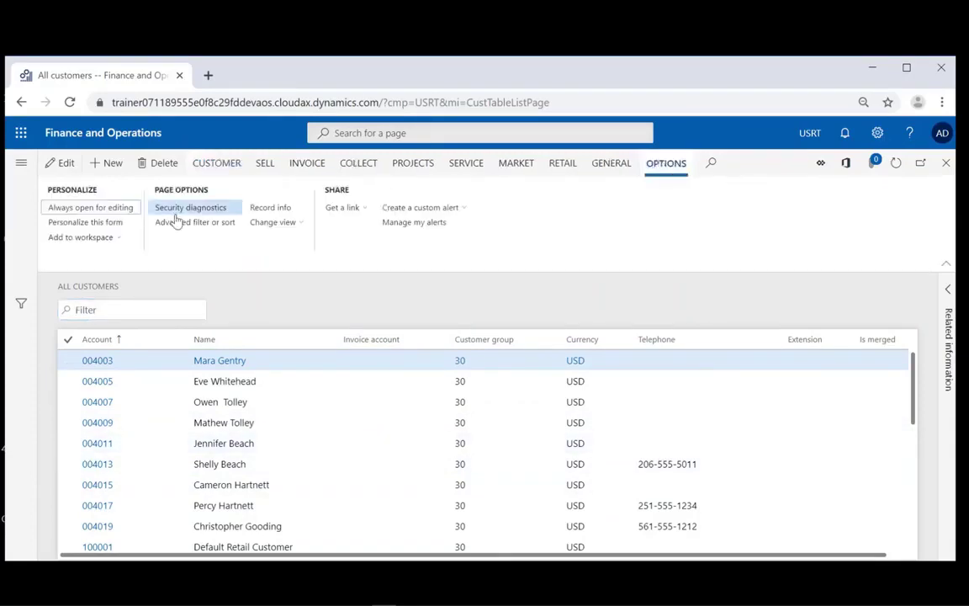
{"action": "left_click", "coordinate": [71, 224]}
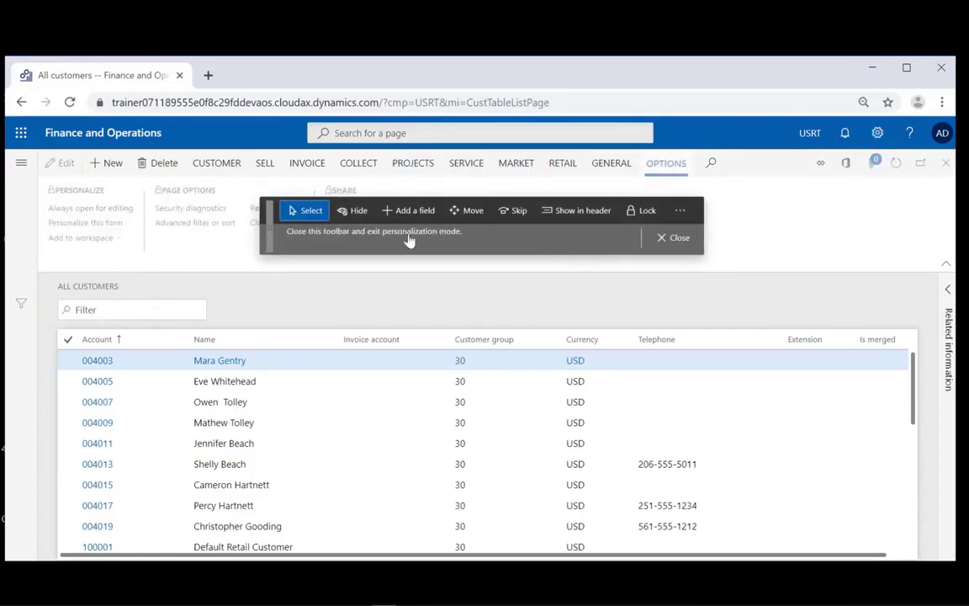
{"action": "left_click", "coordinate": [396, 211]}
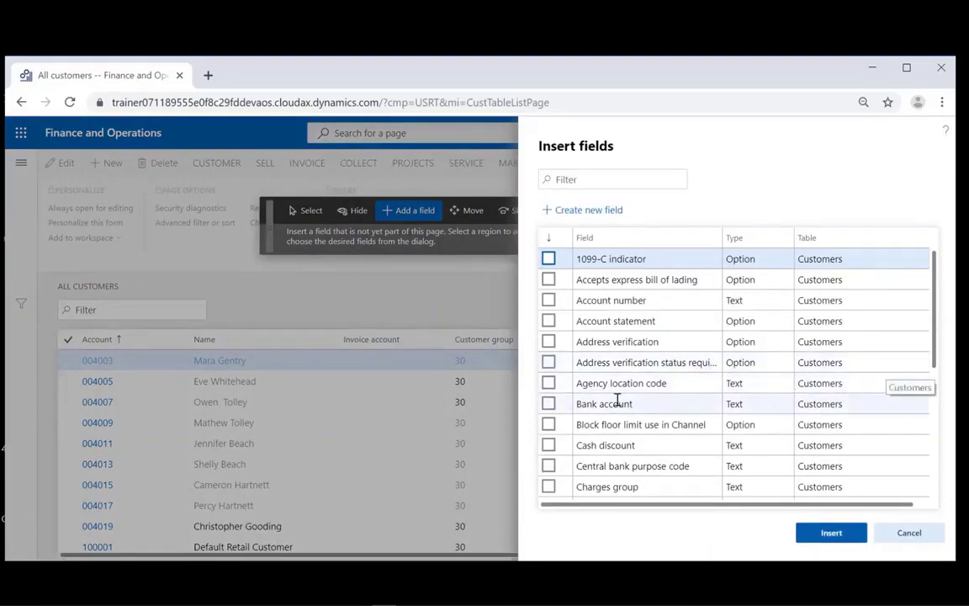
- Tick Bank account in Insert fields and insert it as a new grid column
{"action": "left_click", "coordinate": [548, 403]}
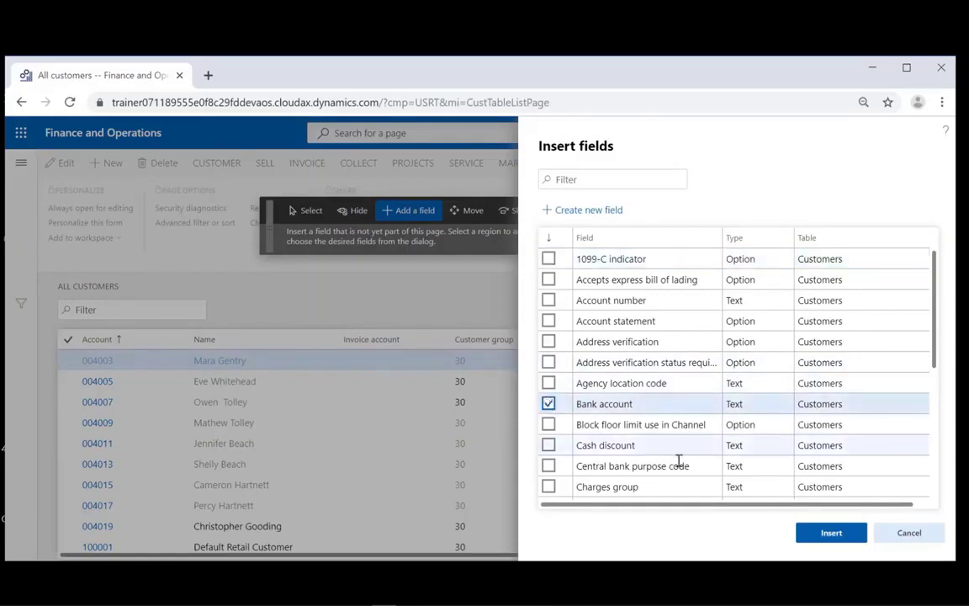
{"action": "left_click", "coordinate": [829, 537]}
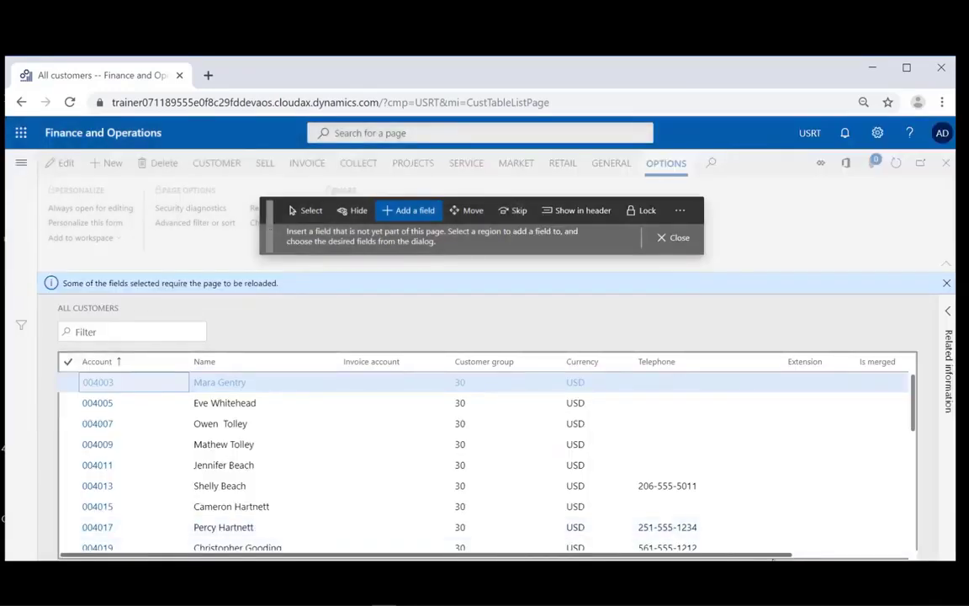
{"action": "scroll", "coordinate": [873, 489], "scroll_direction": "right", "scroll_amount": 3}
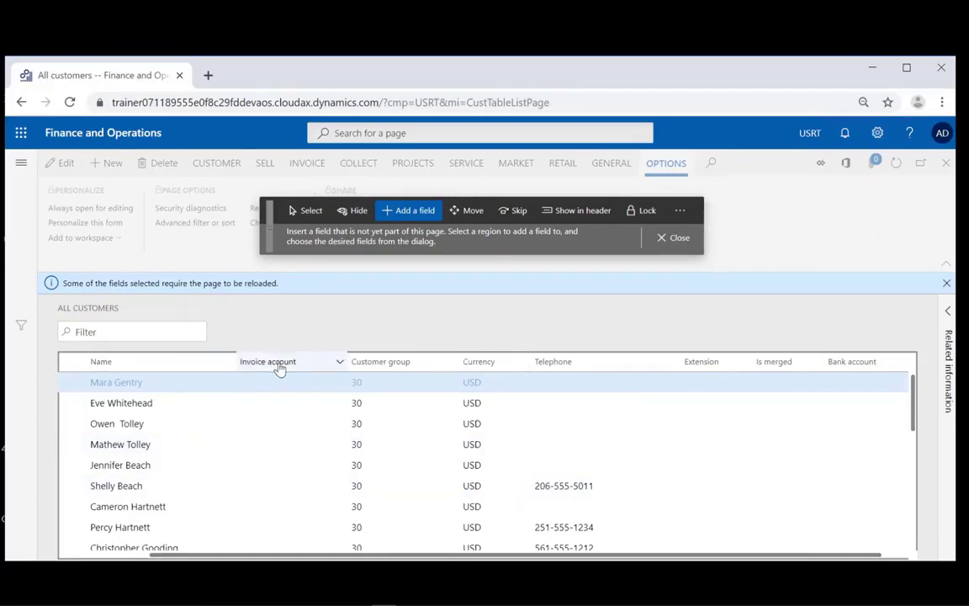
- Move the Bank account column left to sit after Customer group, then close personalization
{"action": "left_click", "coordinate": [465, 211]}
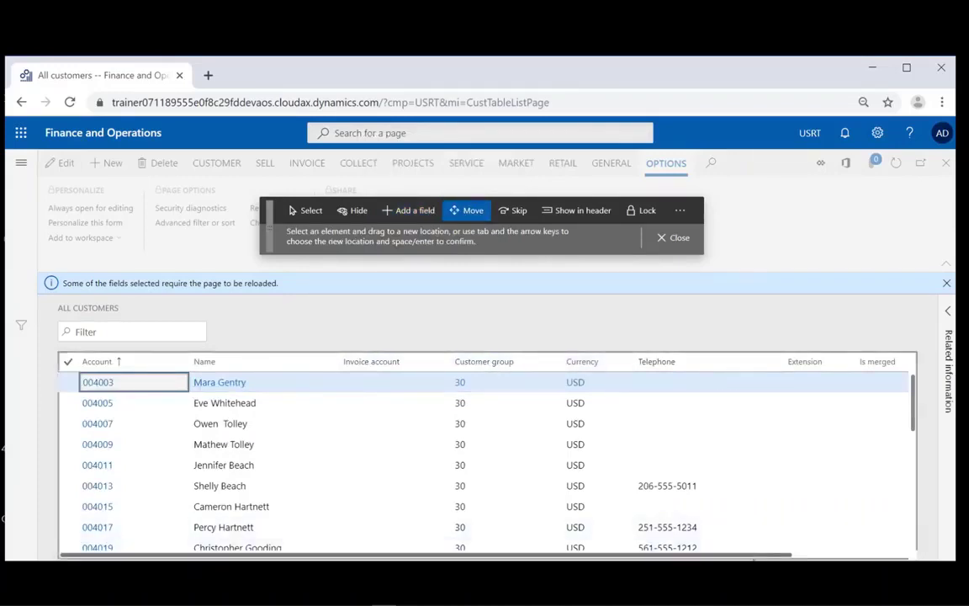
{"action": "left_click_drag", "start_coordinate": [760, 556], "coordinate": [841, 557]}
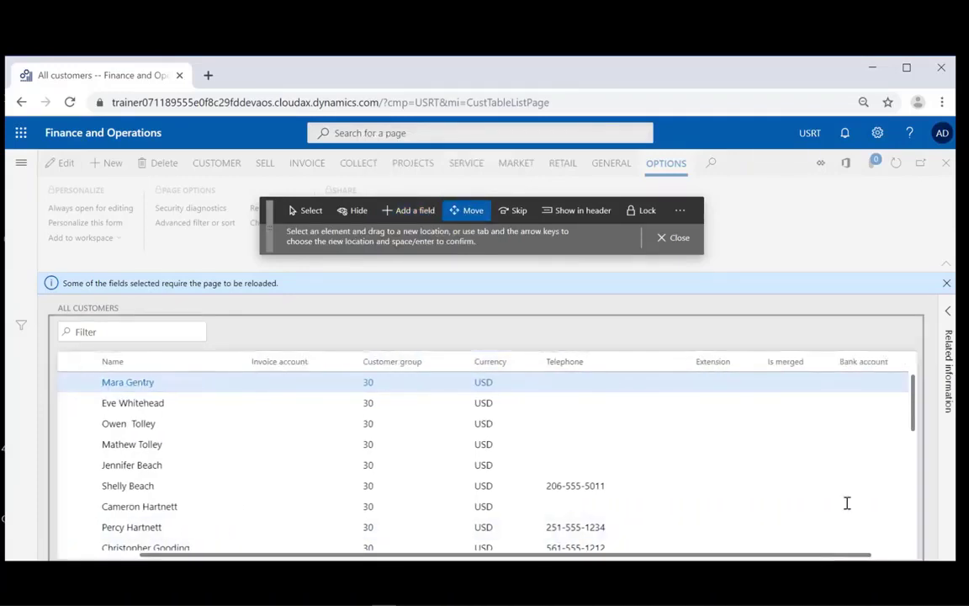
{"action": "left_click", "coordinate": [858, 367]}
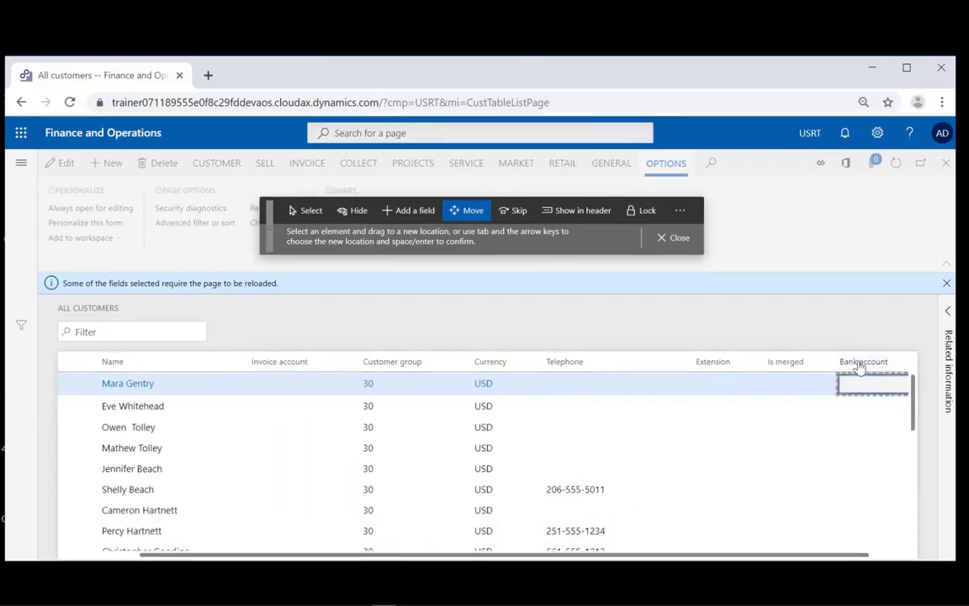
{"action": "key", "text": "Left"}
{"action": "key", "text": "Left"}
{"action": "key", "text": "Left"}
{"action": "key", "text": "Left"}
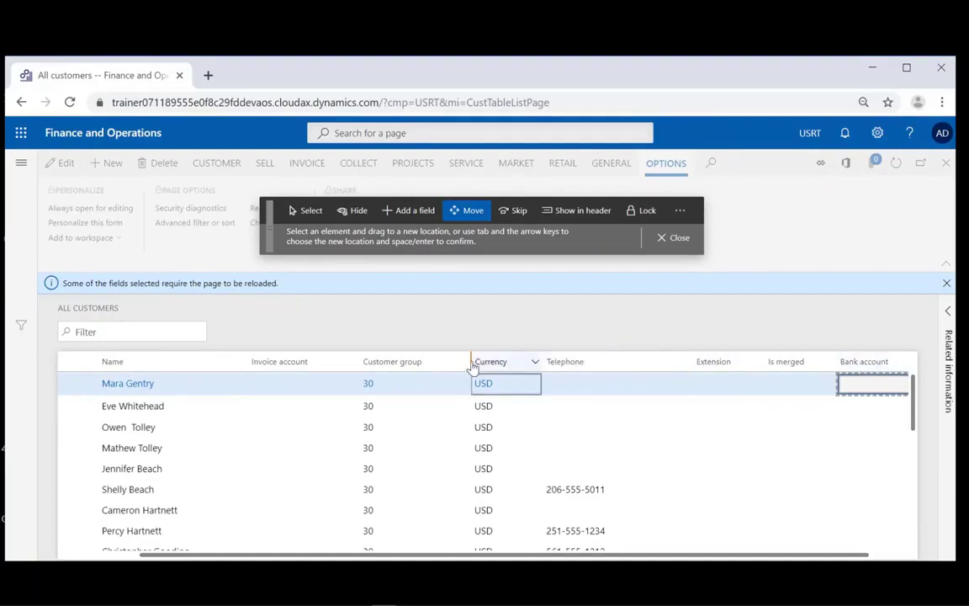
{"action": "key", "text": "Return"}
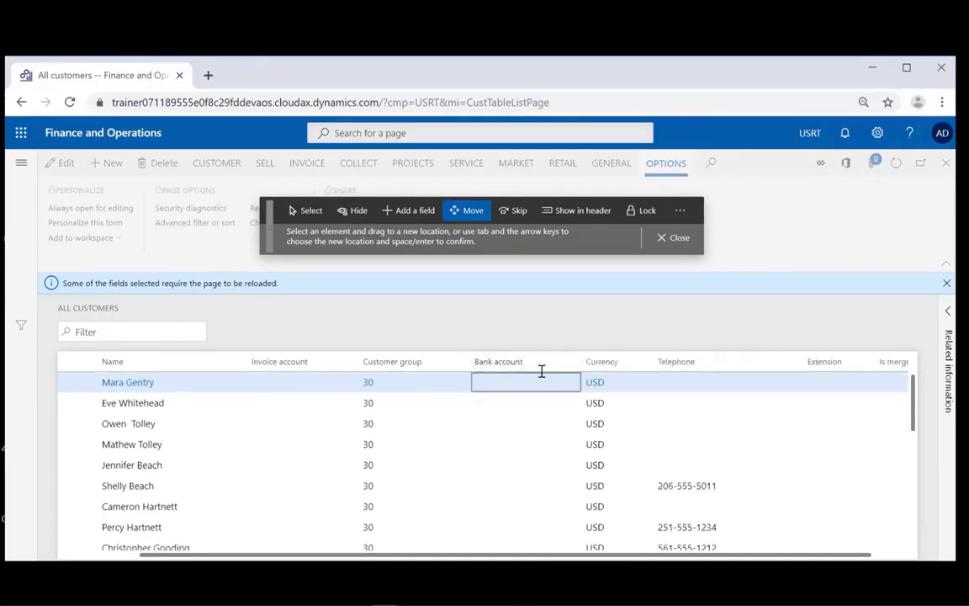
{"action": "left_click", "coordinate": [677, 241]}
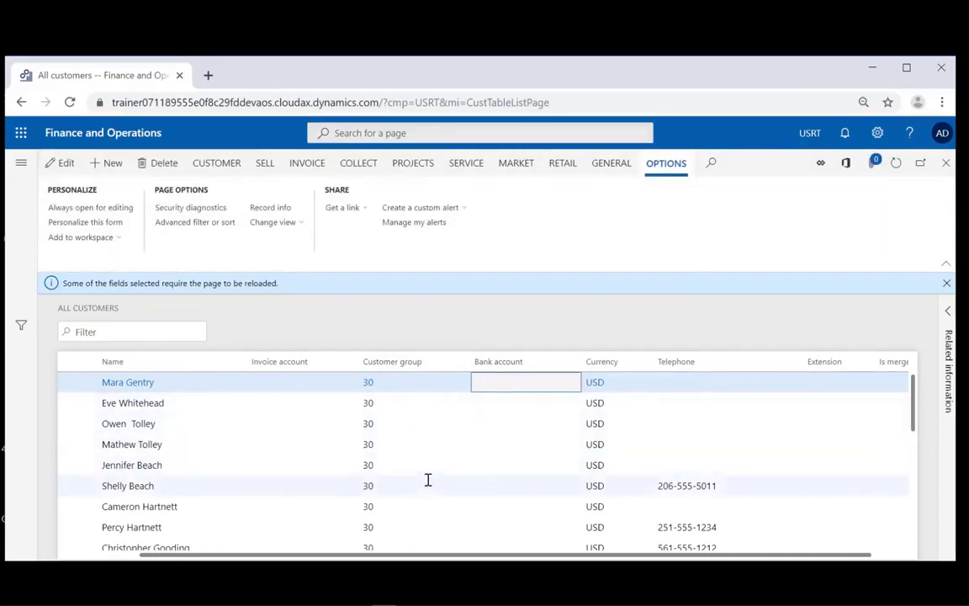
- Filter the Customer group column to 30 so only group 30 retail stores show
{"action": "scroll", "coordinate": [427, 479], "scroll_direction": "down", "scroll_amount": 6}
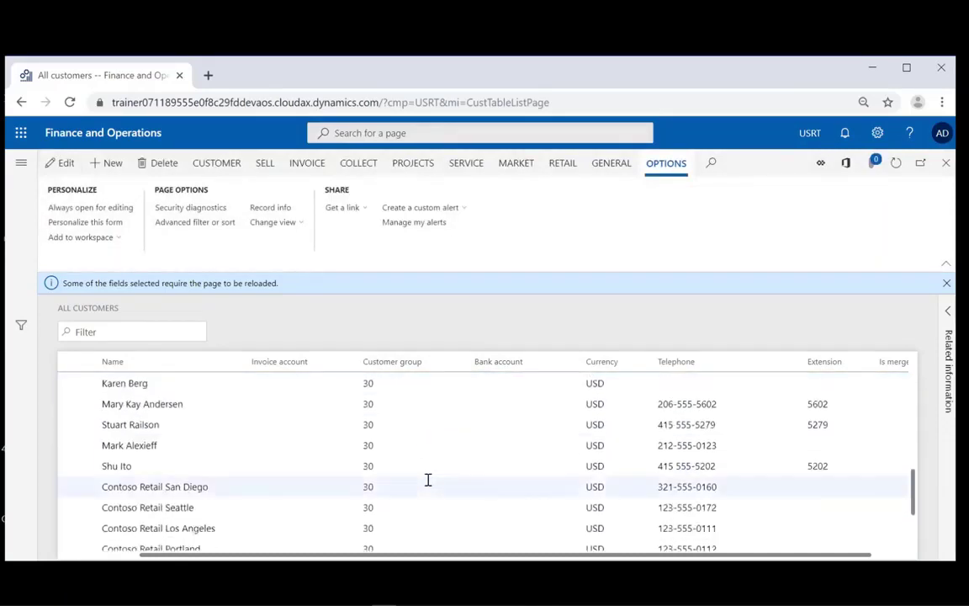
{"action": "scroll", "coordinate": [427, 480], "scroll_direction": "up", "scroll_amount": 3}
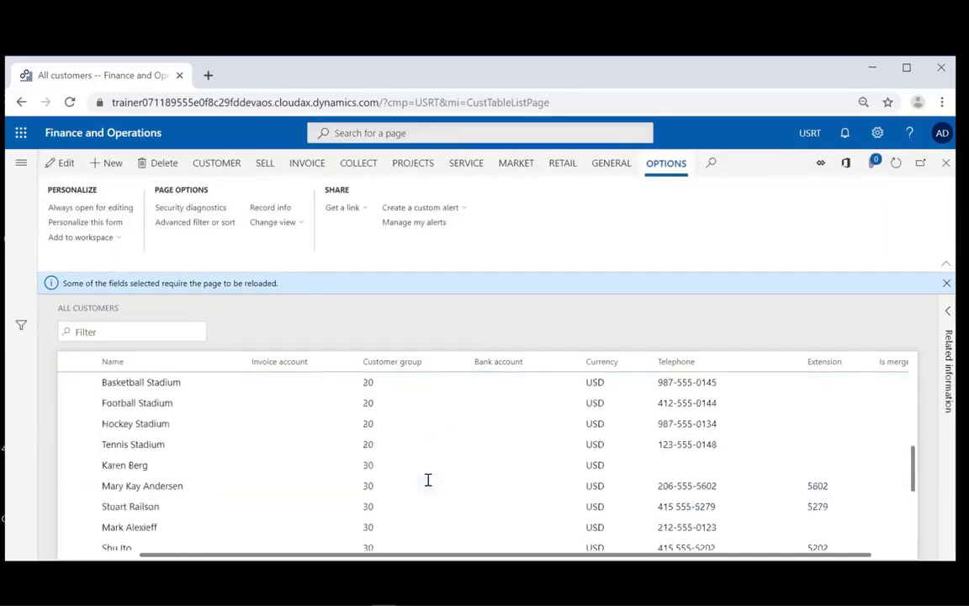
{"action": "left_click", "coordinate": [463, 363]}
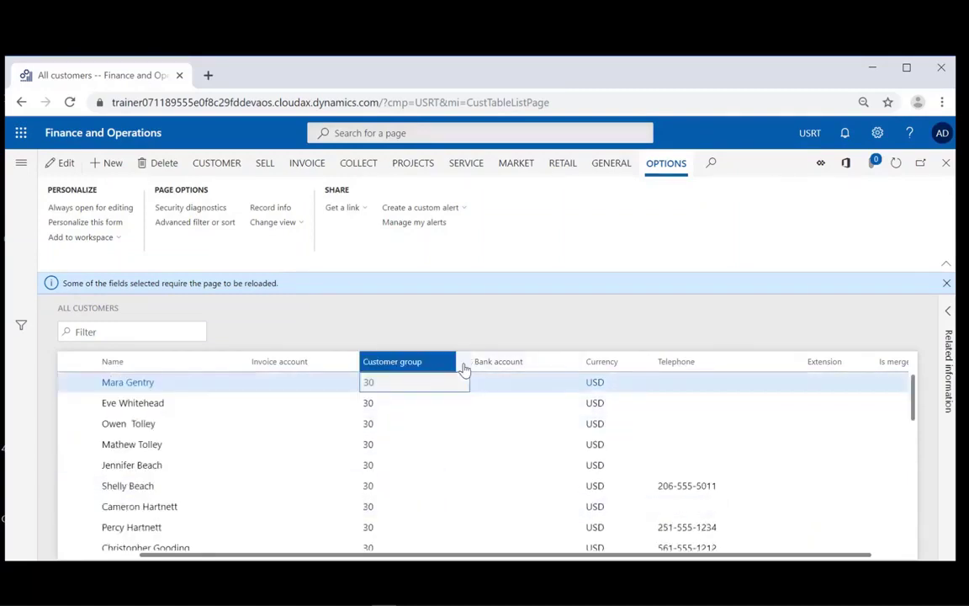
{"action": "left_click", "coordinate": [419, 479]}
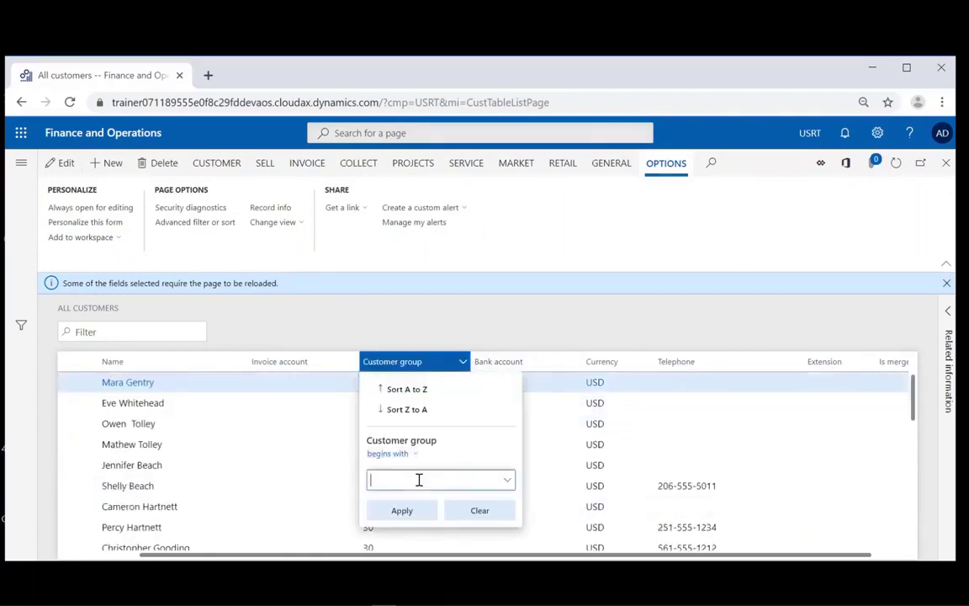
{"action": "type", "text": "30"}
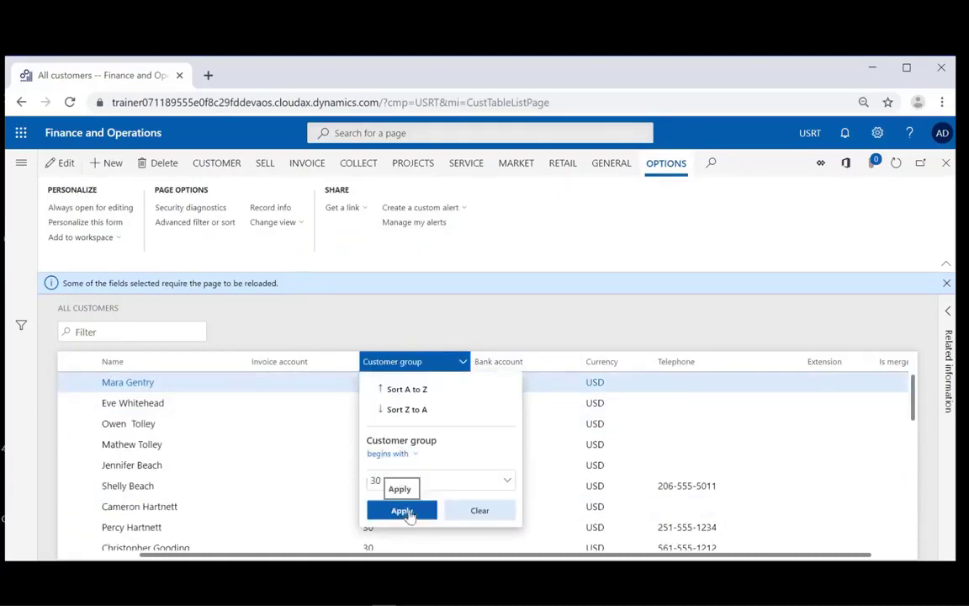
{"action": "left_click", "coordinate": [402, 510]}
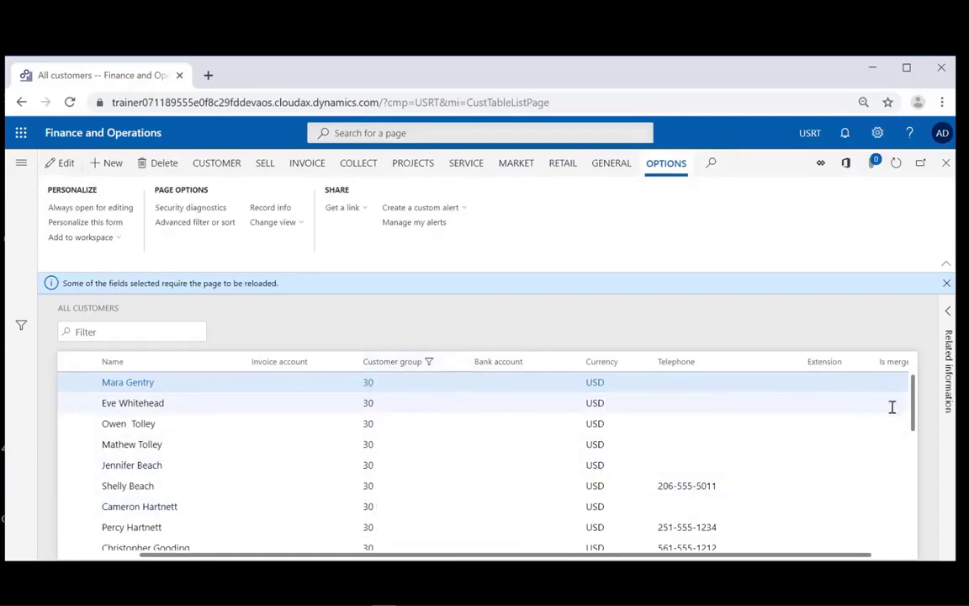
{"action": "left_click_drag", "start_coordinate": [913, 422], "coordinate": [920, 538]}
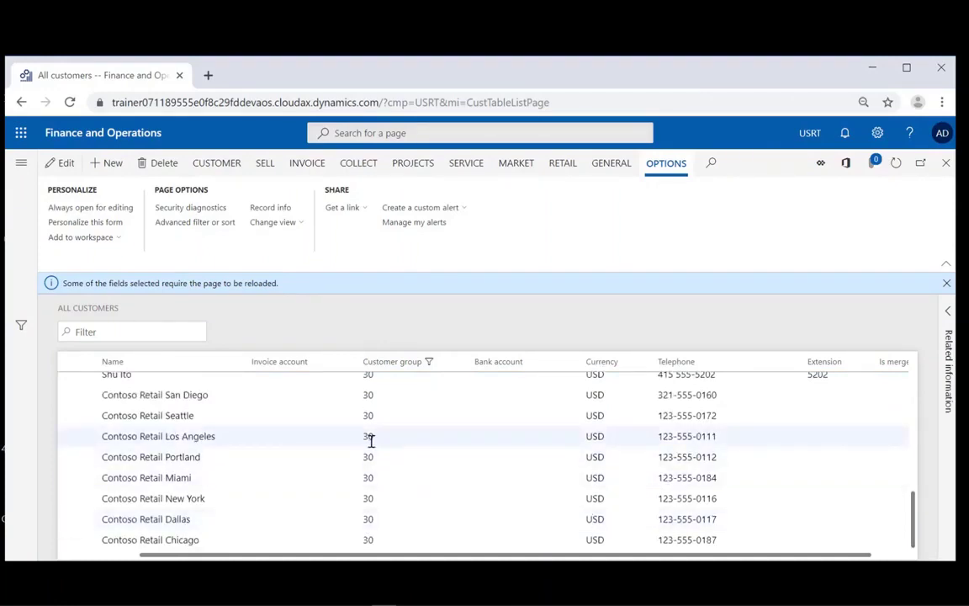
{"action": "mouse_move", "coordinate": [371, 439]}
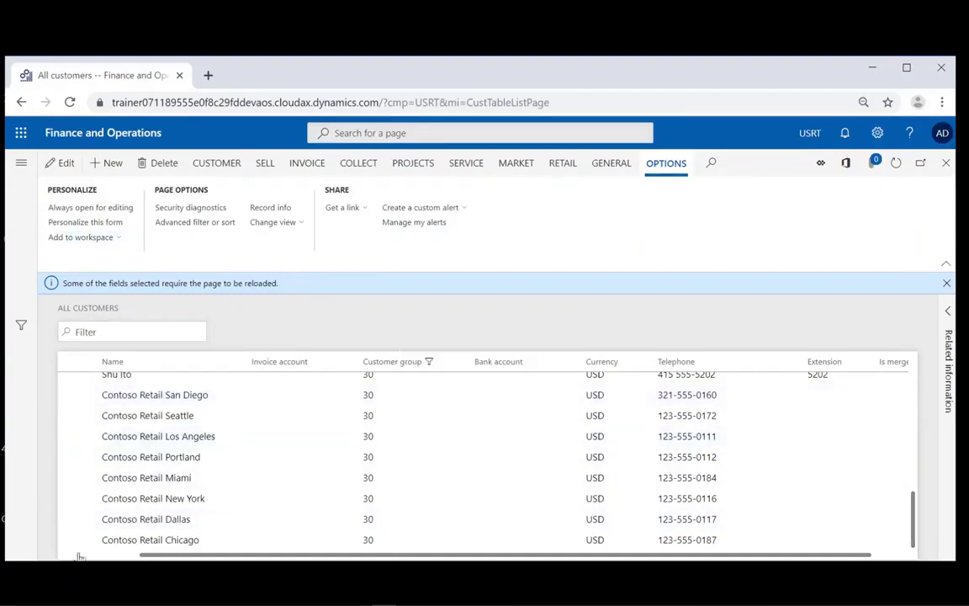
- Add the list to the Customer invoicing workspace as a tile named 'Customers - Retails'
{"action": "left_click", "coordinate": [108, 238]}
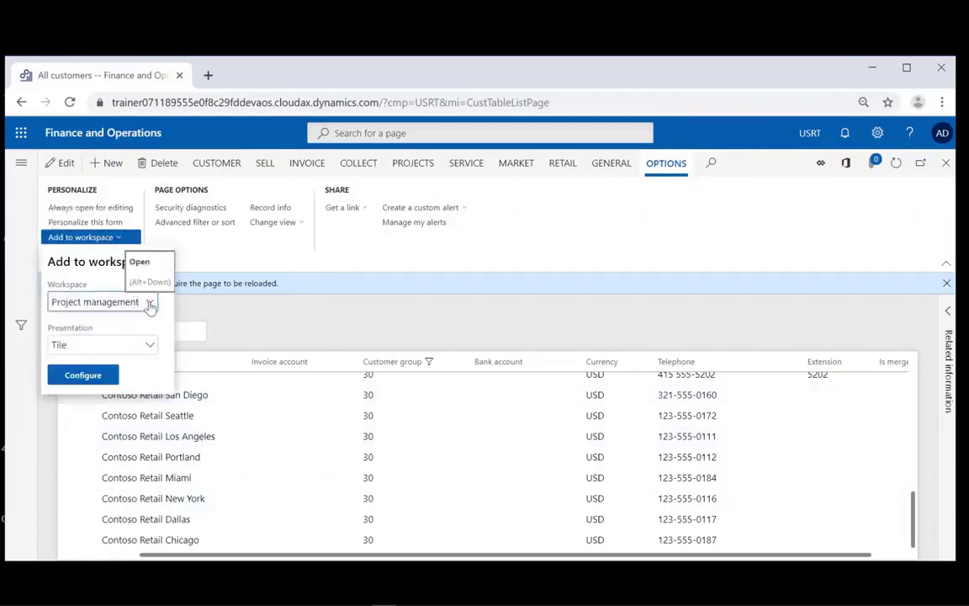
{"action": "left_click", "coordinate": [149, 303]}
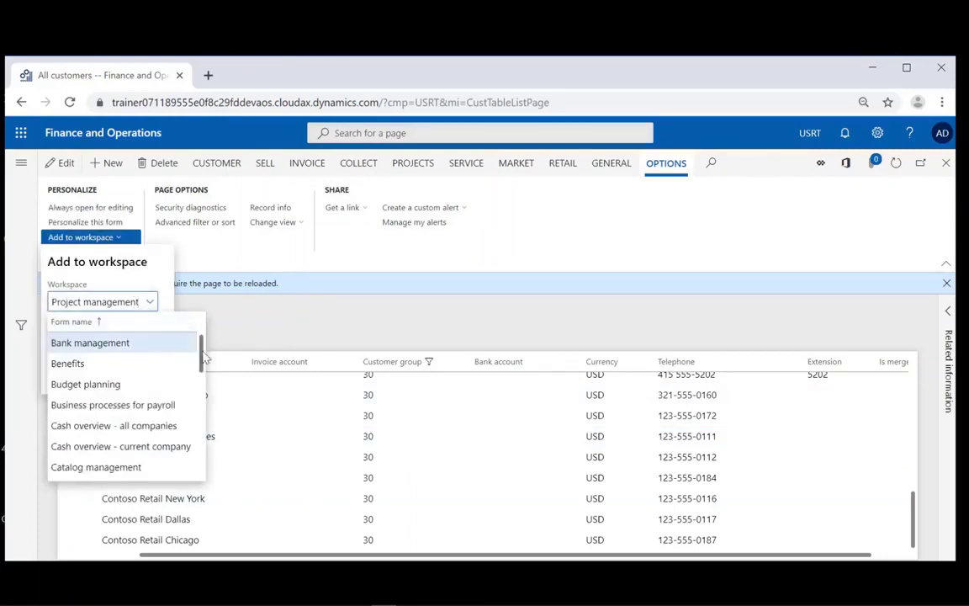
{"action": "left_click_drag", "start_coordinate": [203, 360], "coordinate": [204, 440]}
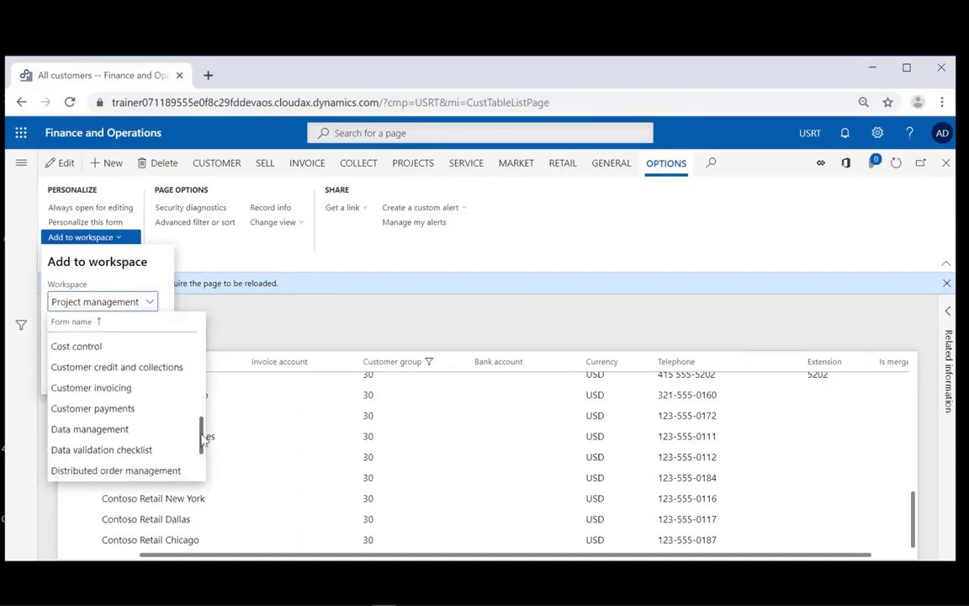
{"action": "left_click", "coordinate": [85, 389]}
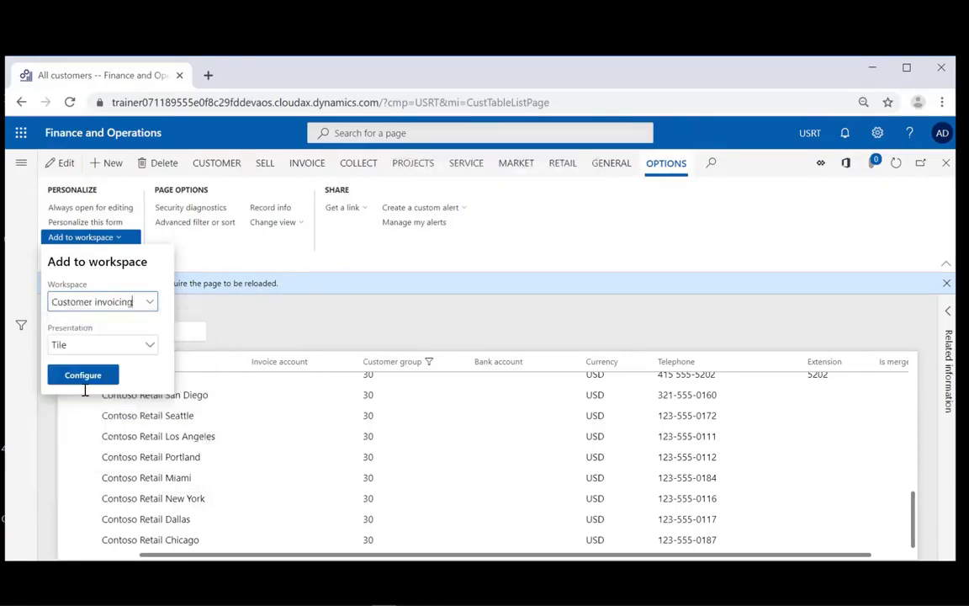
{"action": "left_click", "coordinate": [150, 346]}
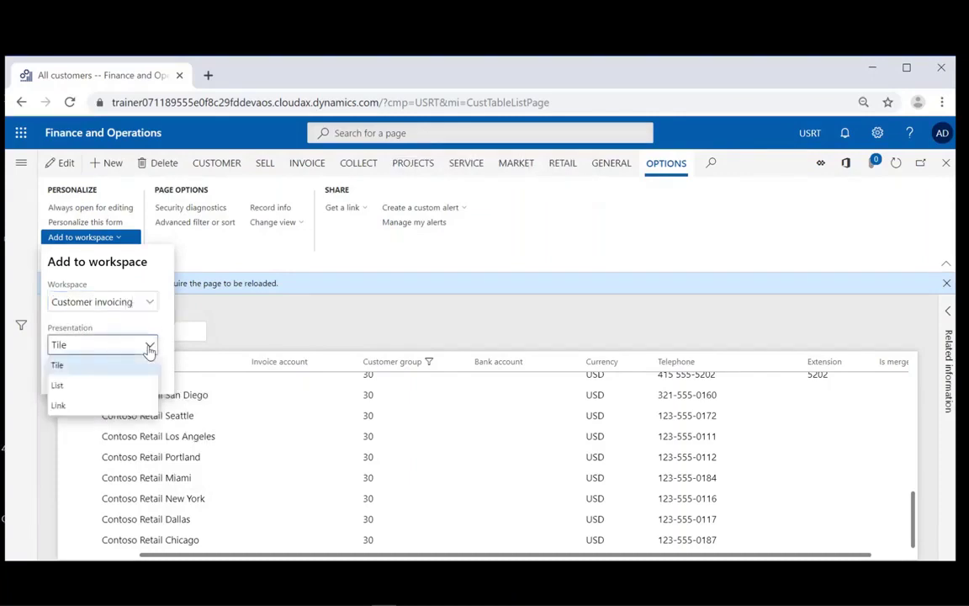
{"action": "left_click", "coordinate": [149, 348]}
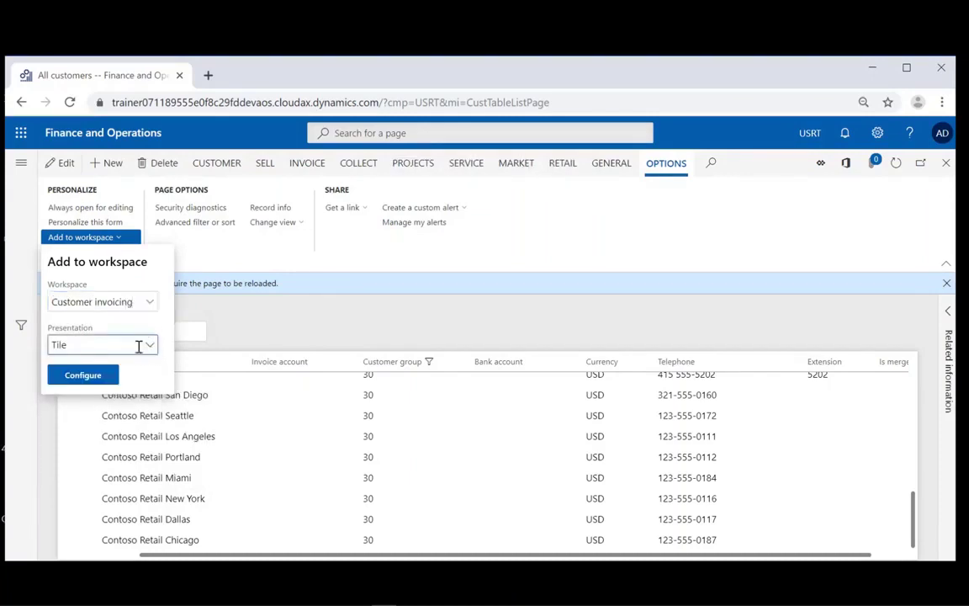
{"action": "left_click", "coordinate": [84, 375]}
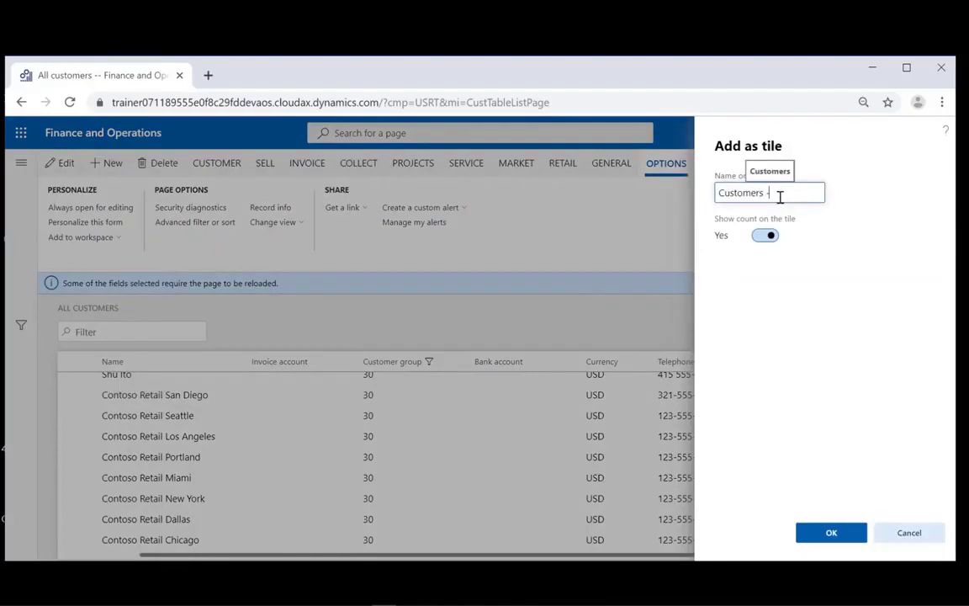
{"action": "type", "text": "- Retails"}
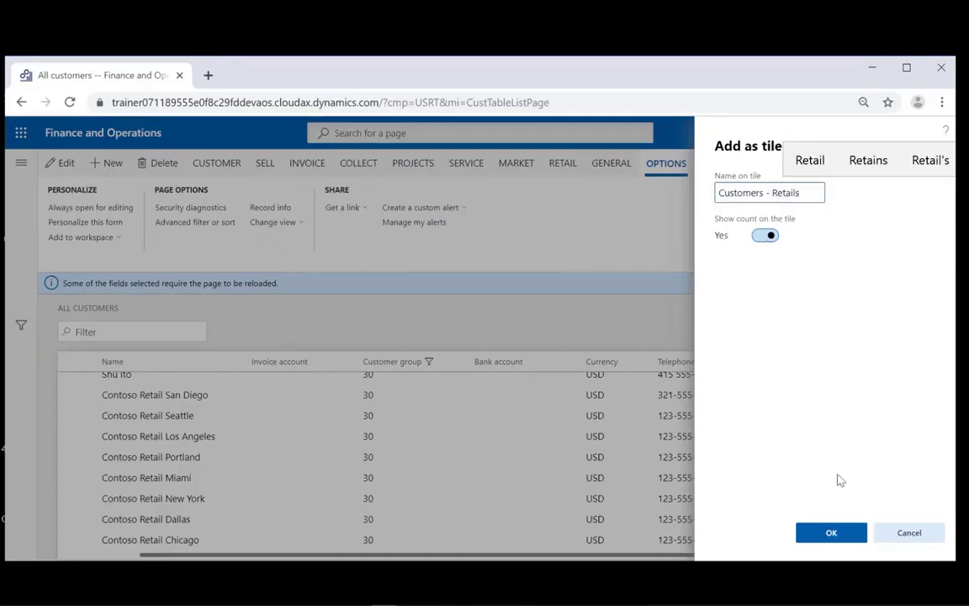
{"action": "left_click", "coordinate": [829, 535]}
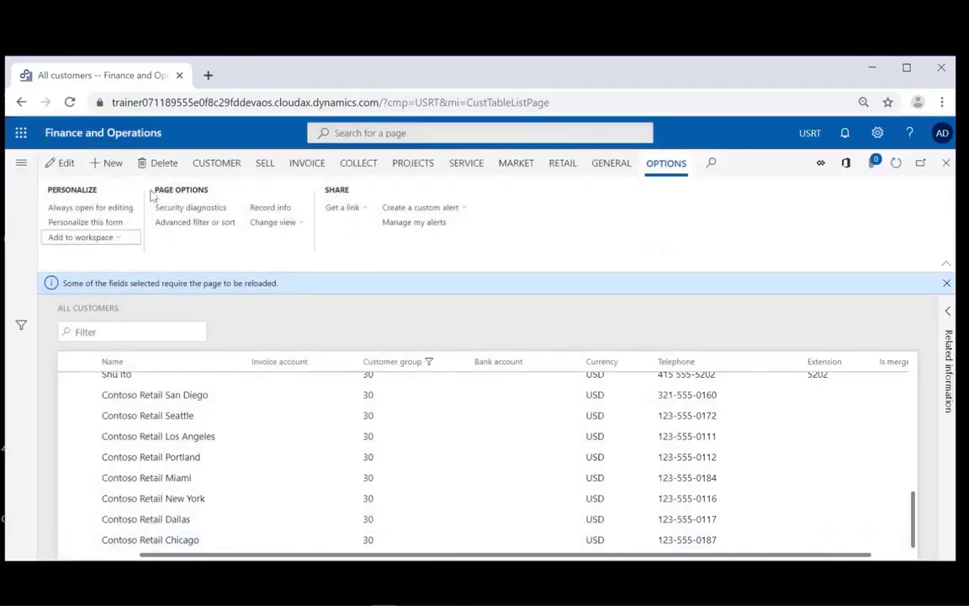
- Return to the default dashboard to find the Customer invoicing workspace tile
{"action": "left_click", "coordinate": [104, 140]}
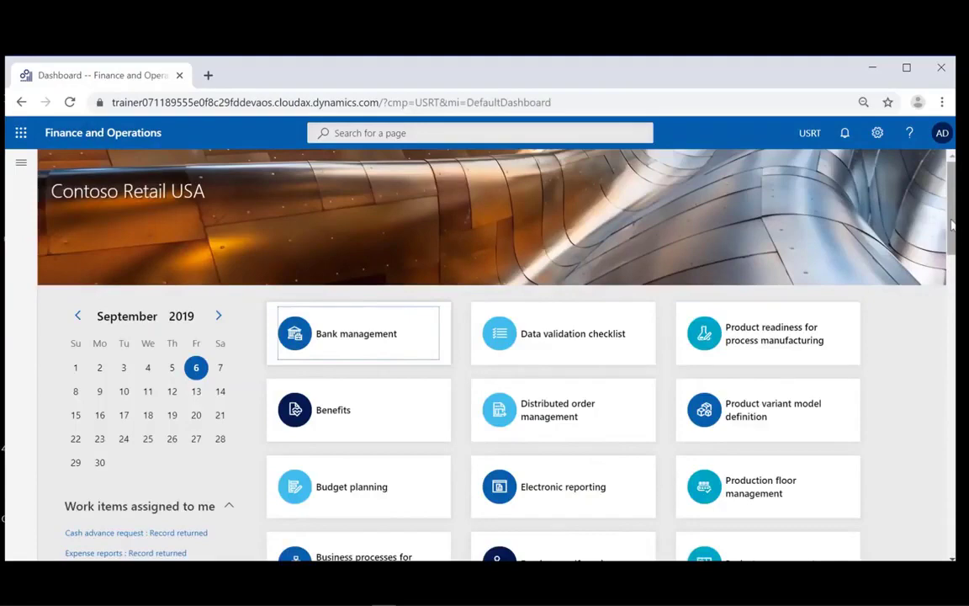
{"action": "left_click_drag", "start_coordinate": [951, 224], "coordinate": [952, 228]}
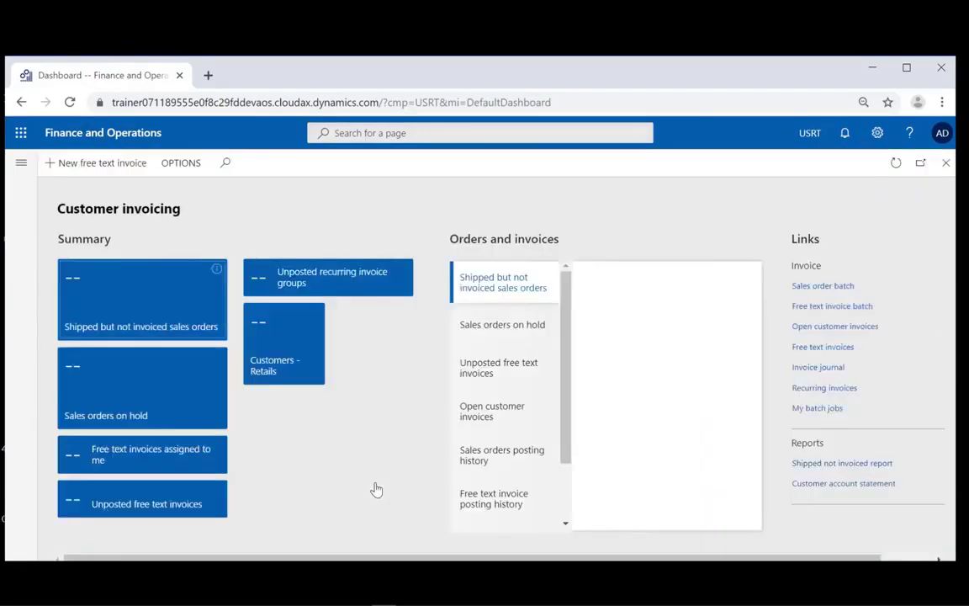
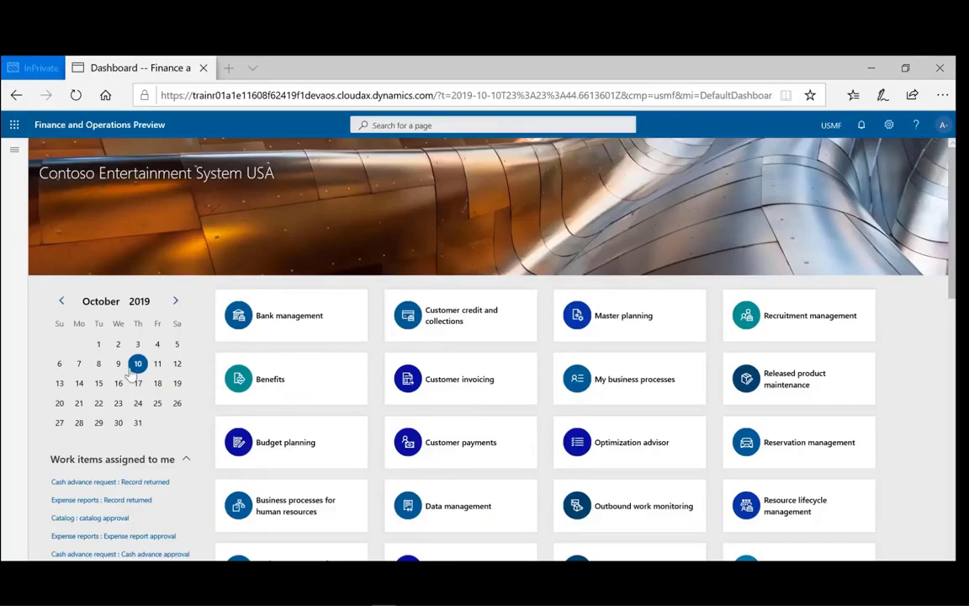
- Open the Fixed assets list page via Modules > Fixed assets in the navigation pane
{"action": "left_click", "coordinate": [13, 155]}
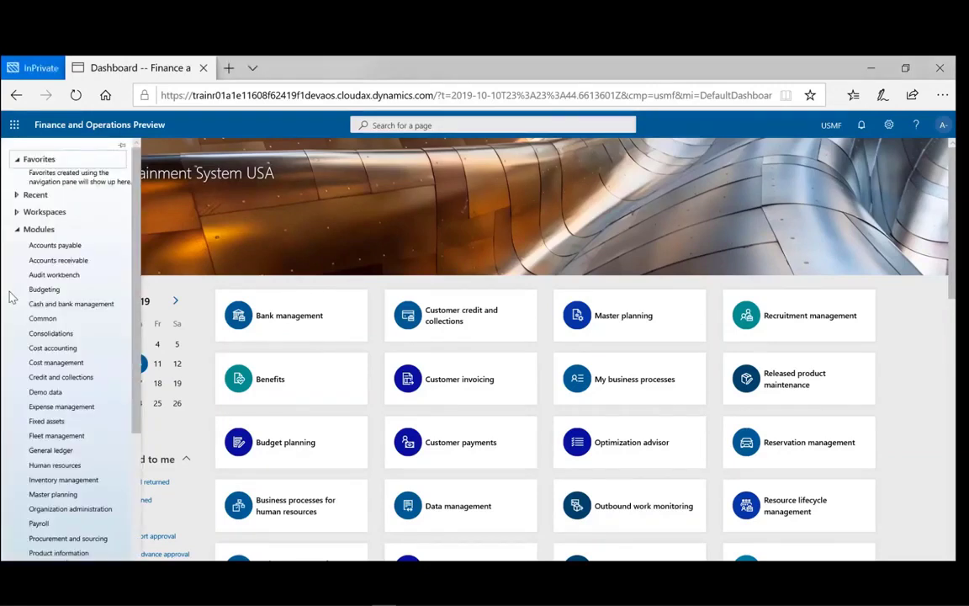
{"action": "left_click", "coordinate": [47, 421]}
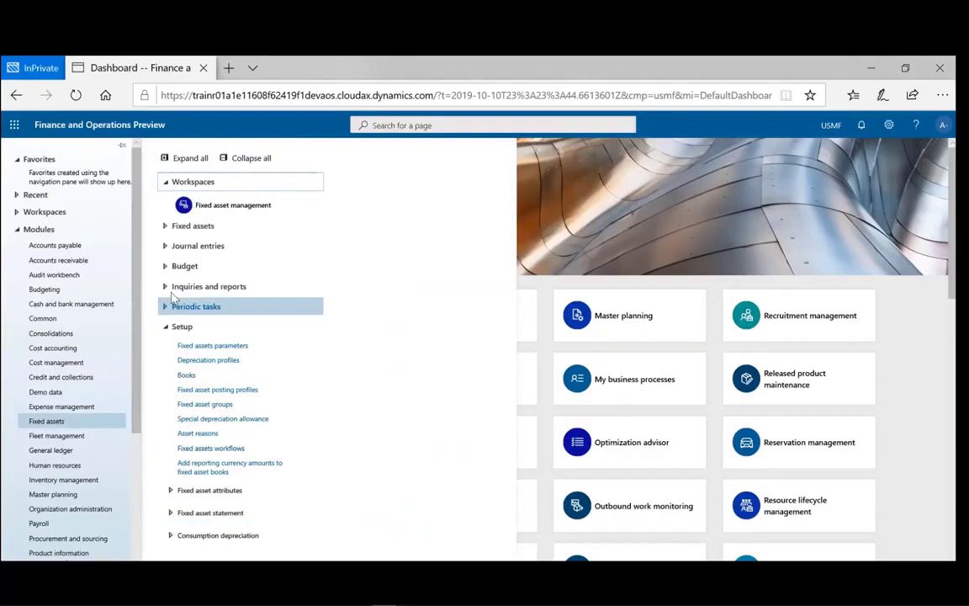
{"action": "left_click", "coordinate": [190, 225]}
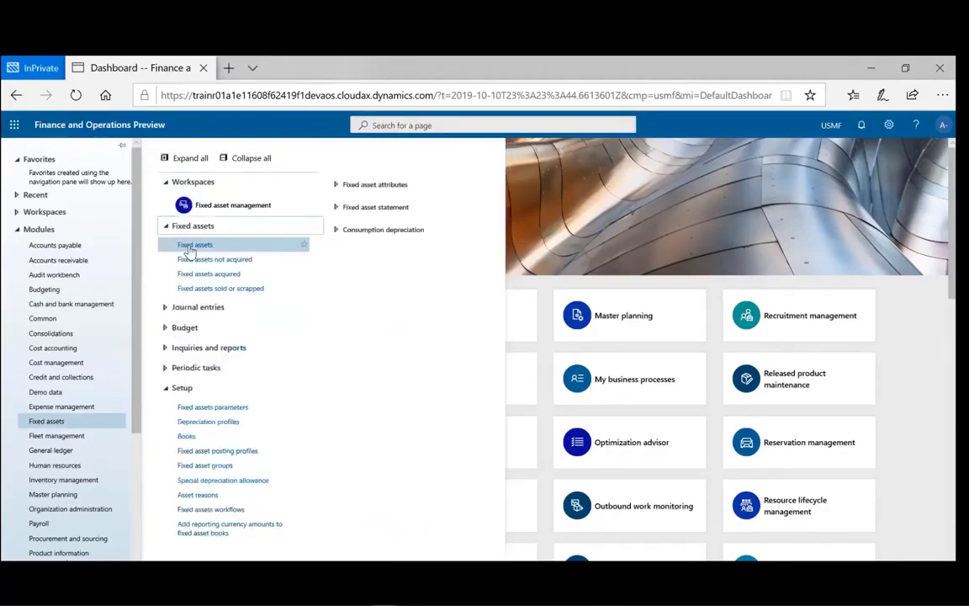
{"action": "left_click", "coordinate": [190, 246]}
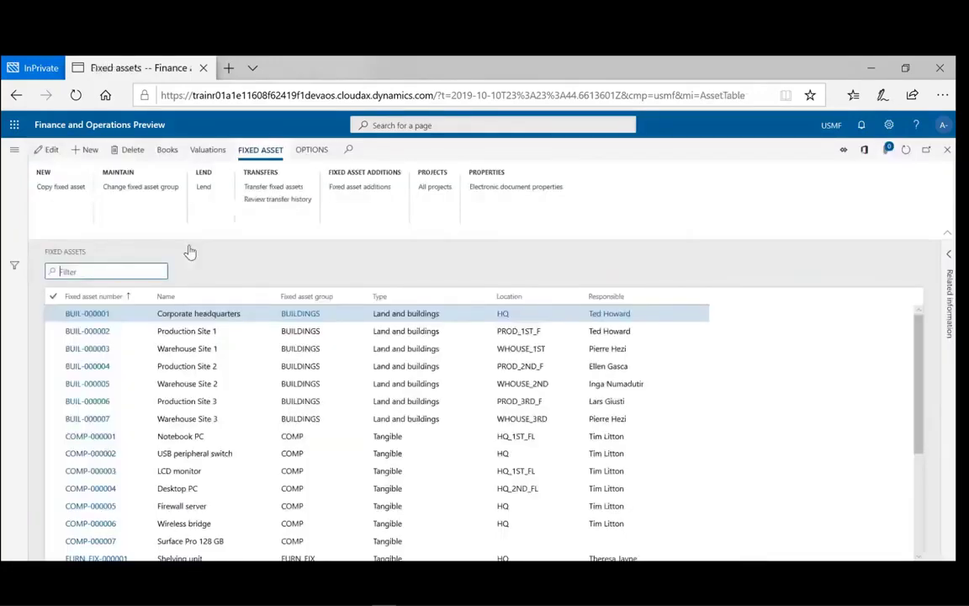
- Create a new fixed asset record and drop down the Fixed asset group list
{"action": "left_click", "coordinate": [94, 156]}
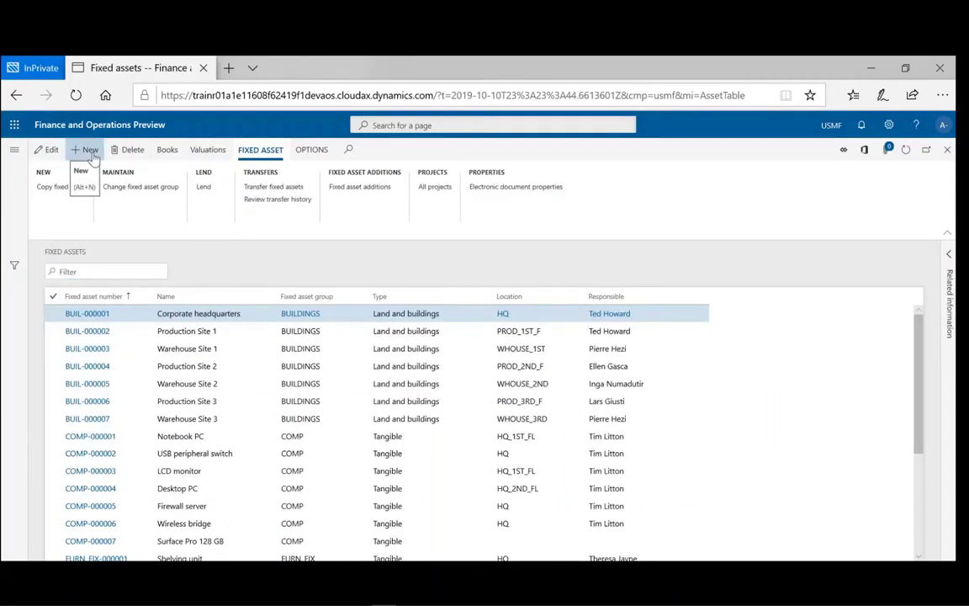
{"action": "left_click", "coordinate": [91, 150]}
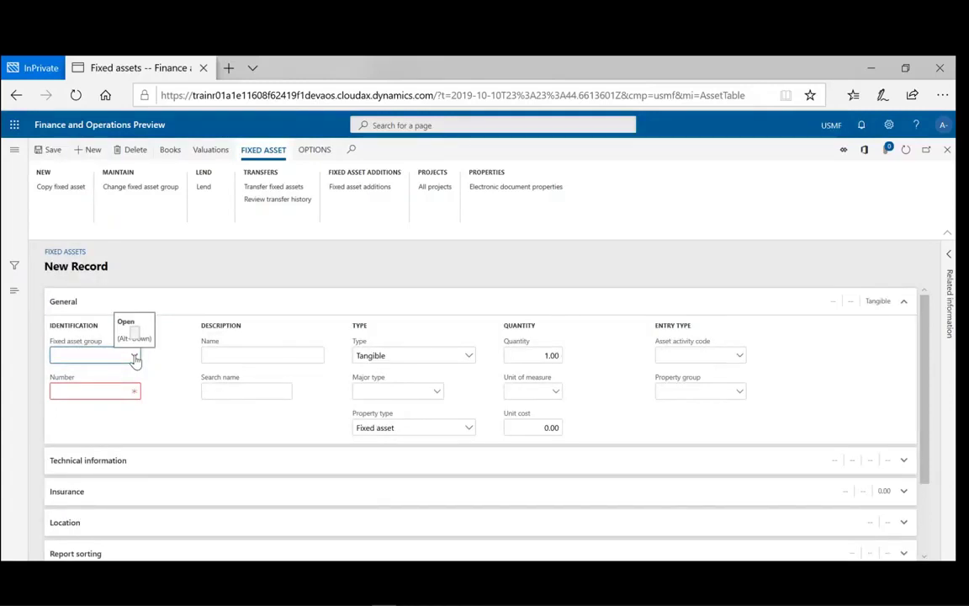
{"action": "left_click", "coordinate": [135, 355]}
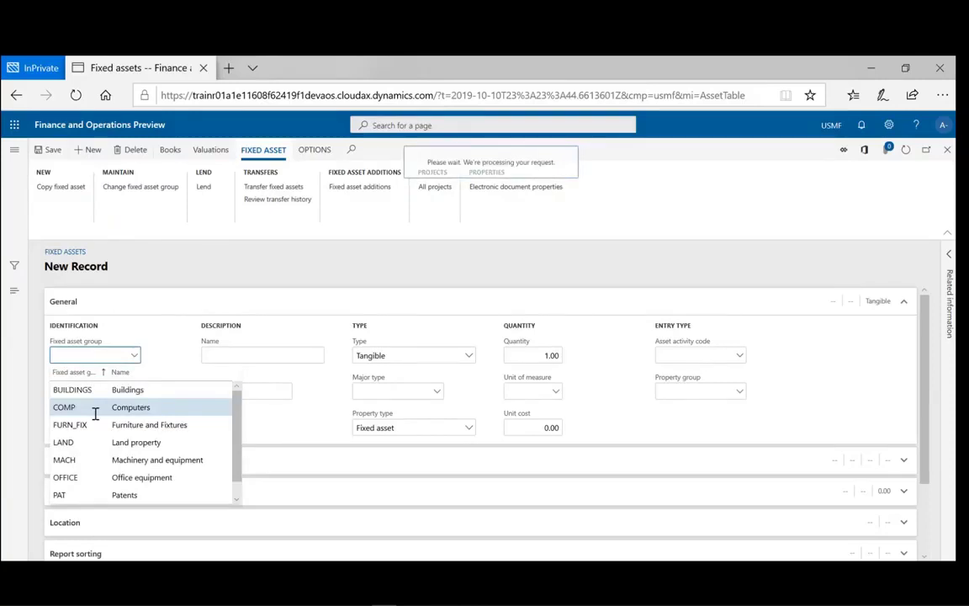
- Assign group COMP, name the asset Laptop, and expand the Technical information section
{"action": "left_click", "coordinate": [95, 407]}
{"action": "left_click", "coordinate": [236, 355]}
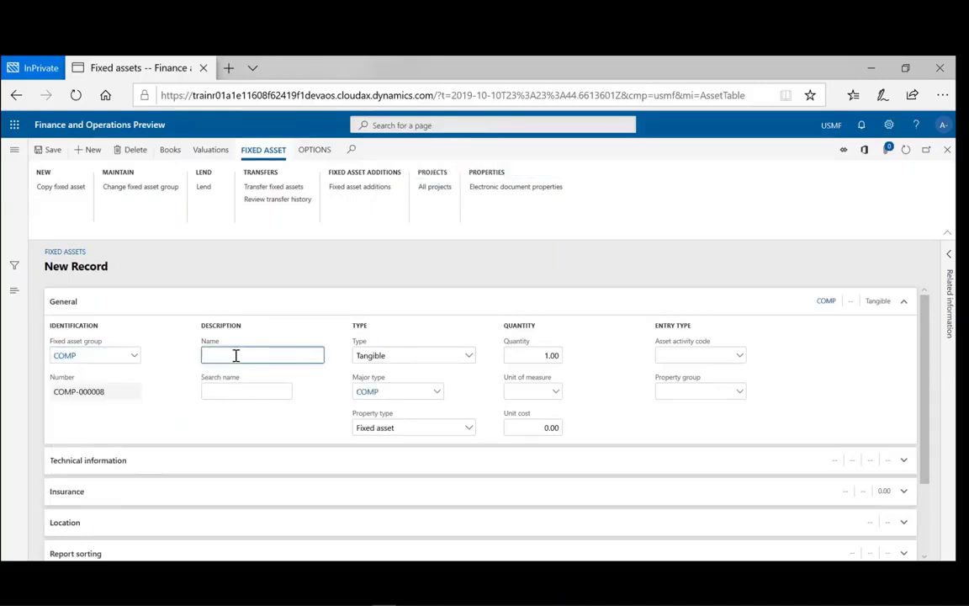
{"action": "type", "text": "Lap"}
{"action": "type", "text": "Top"}
{"action": "key", "text": "BackSpace"}
{"action": "key", "text": "BackSpace"}
{"action": "key", "text": "BackSpace"}
{"action": "key", "text": "BackSpace"}
{"action": "key", "text": "BackSpace"}
{"action": "key", "text": "BackSpace"}
{"action": "type", "text": "top"}
{"action": "key", "text": "Tab"}
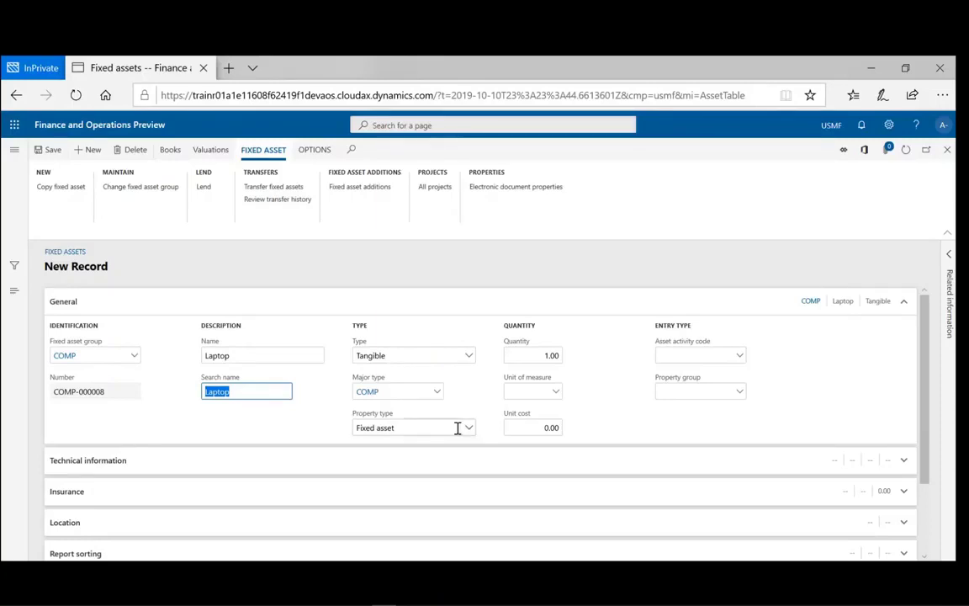
{"action": "left_click", "coordinate": [354, 474]}
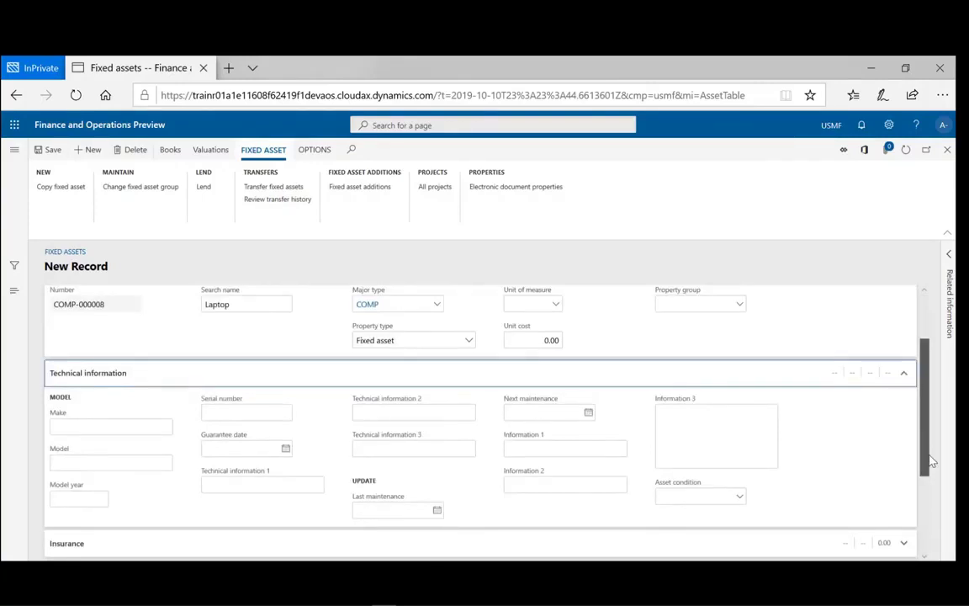
- Enter make Lenovo, model T400 and model year 2019
{"action": "scroll", "coordinate": [931, 461], "scroll_direction": "down", "scroll_amount": 1}
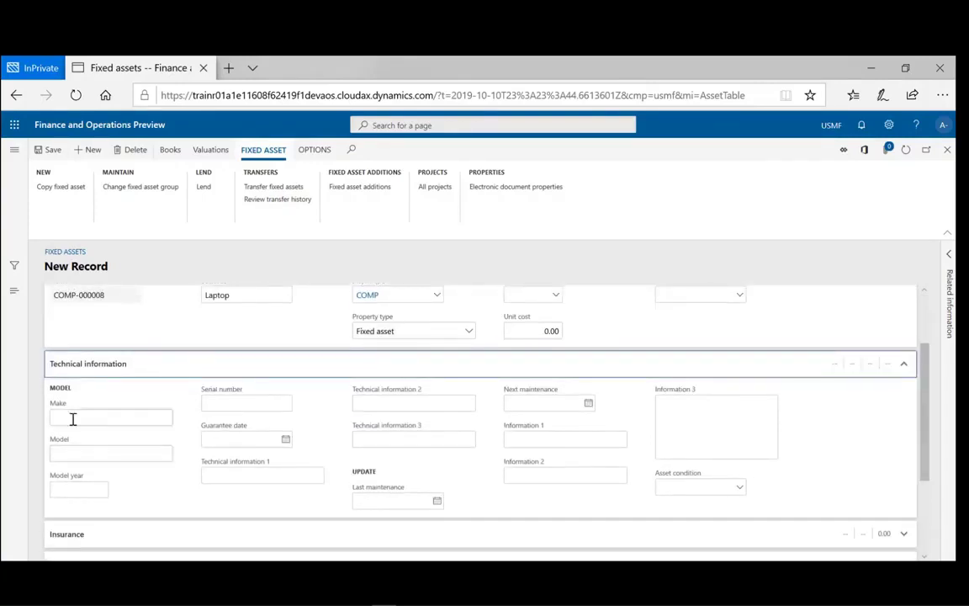
{"action": "left_click", "coordinate": [73, 419]}
{"action": "type", "text": "L"}
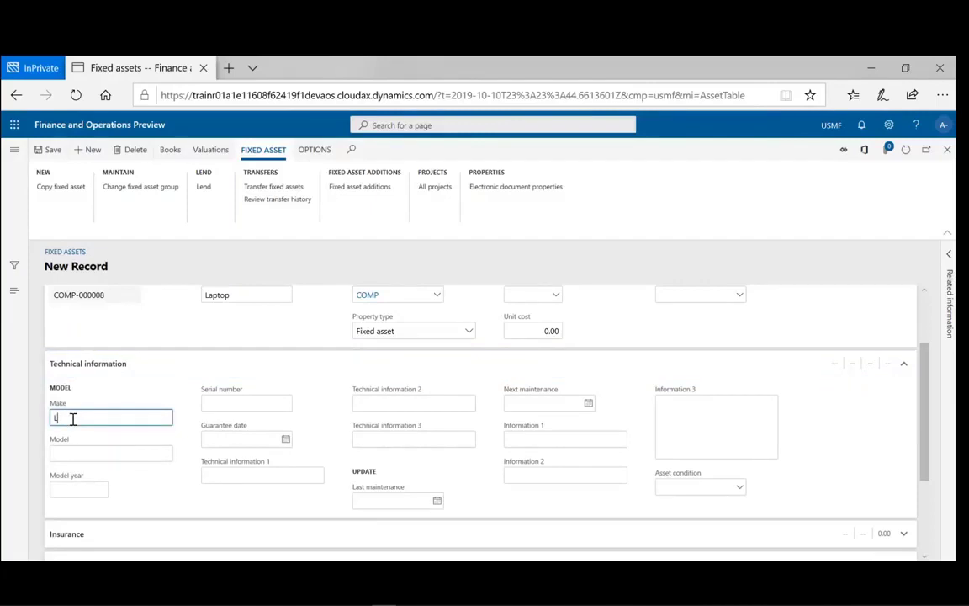
{"action": "type", "text": "enovo"}
{"action": "left_click", "coordinate": [65, 455]}
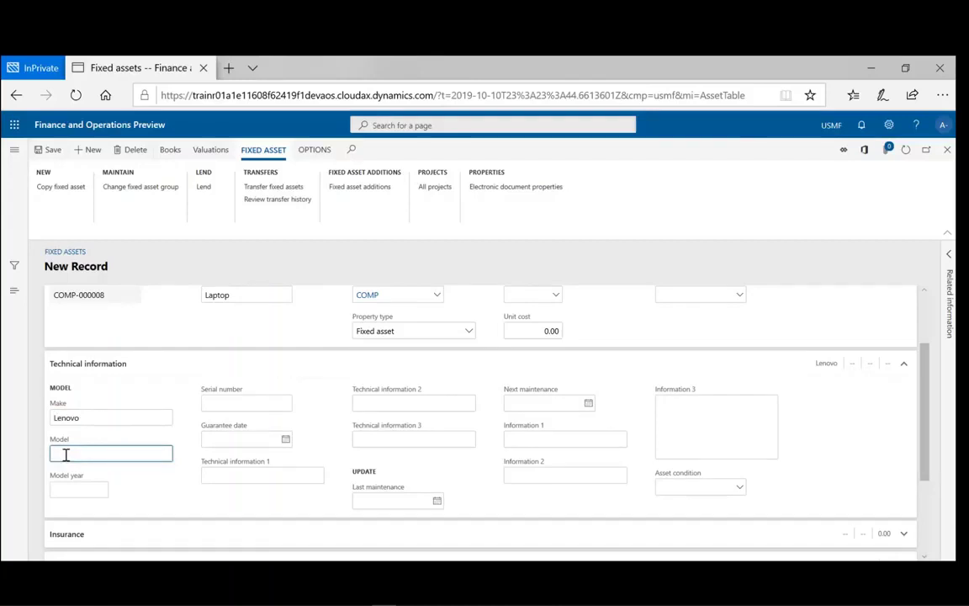
{"action": "type", "text": "T400"}
{"action": "left_click", "coordinate": [71, 489]}
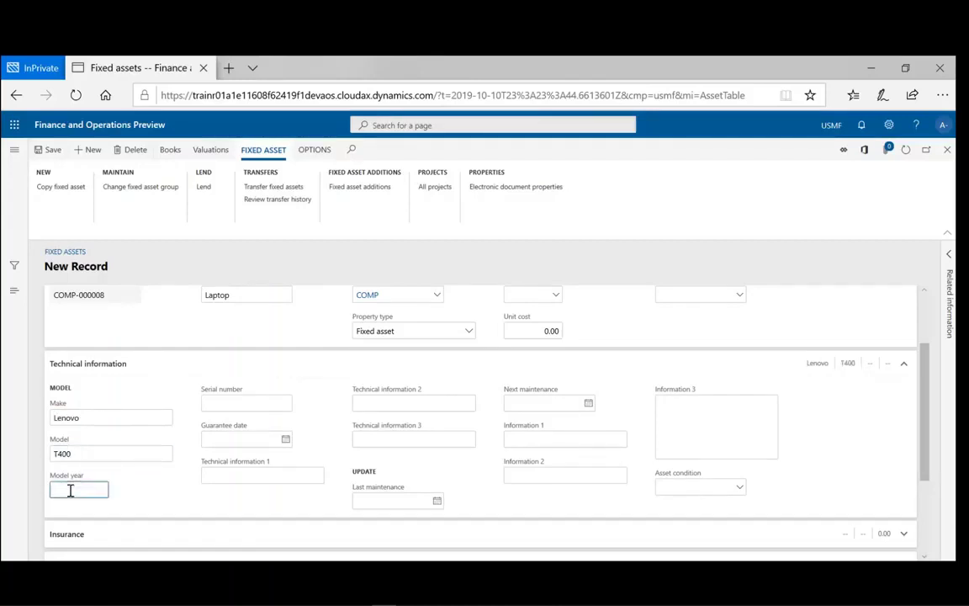
{"action": "type", "text": "2019"}
{"action": "key", "text": "Tab"}
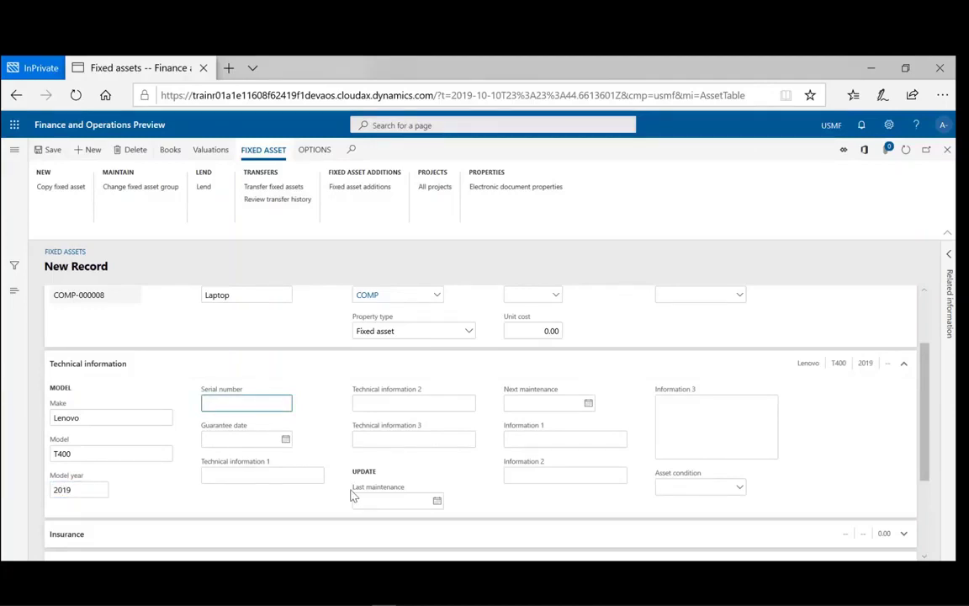
- Fill technical information 1–3 with 'CPU i7', 'HardDrive 1TB' and 'Memory: 16 G'
{"action": "left_click", "coordinate": [228, 477]}
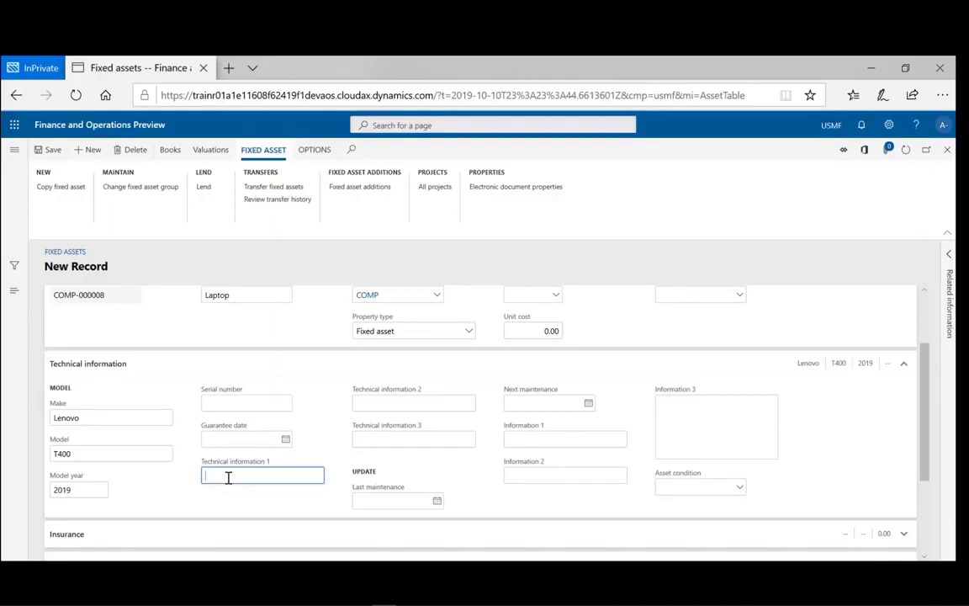
{"action": "type", "text": "CPU i7"}
{"action": "left_click", "coordinate": [371, 403]}
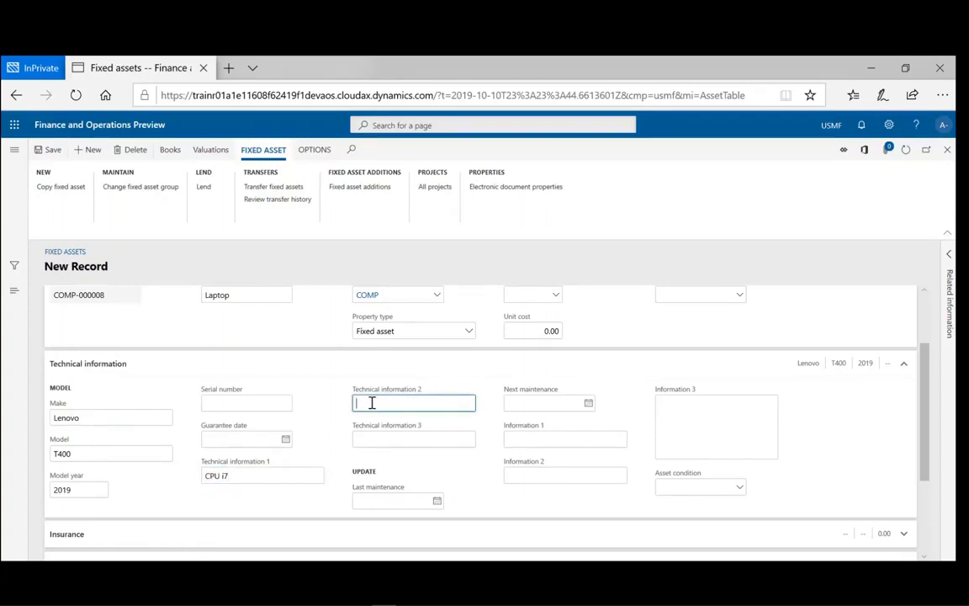
{"action": "type", "text": "HardDrive 1TB"}
{"action": "left_click", "coordinate": [370, 439]}
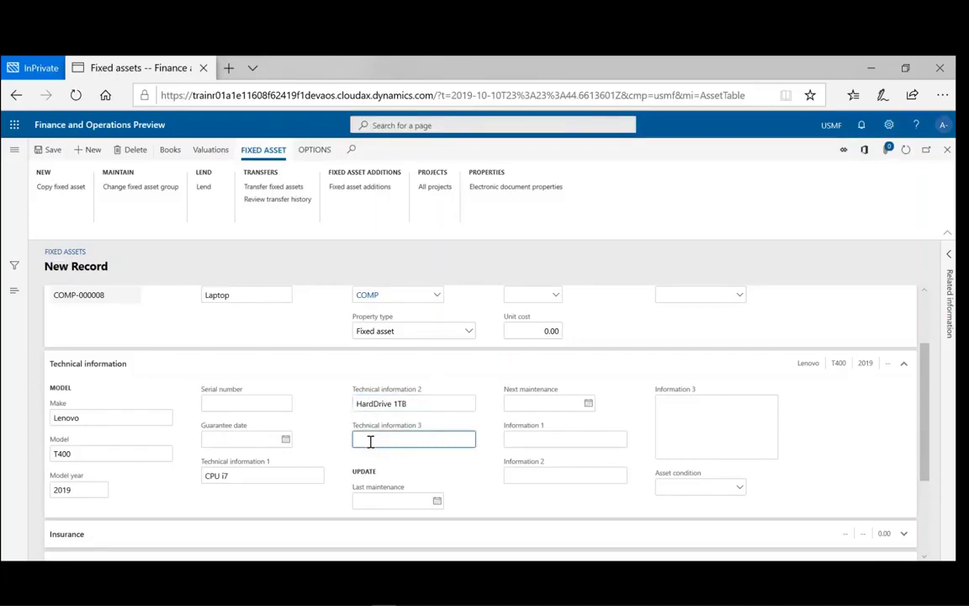
{"action": "type", "text": "Memory: 16 G"}
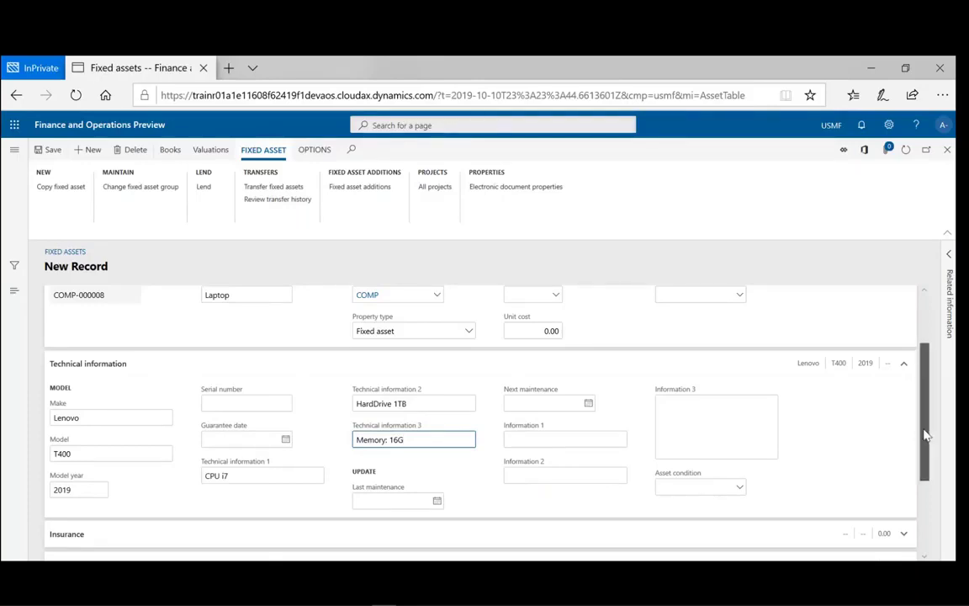
{"action": "left_click_drag", "start_coordinate": [925, 435], "coordinate": [939, 506]}
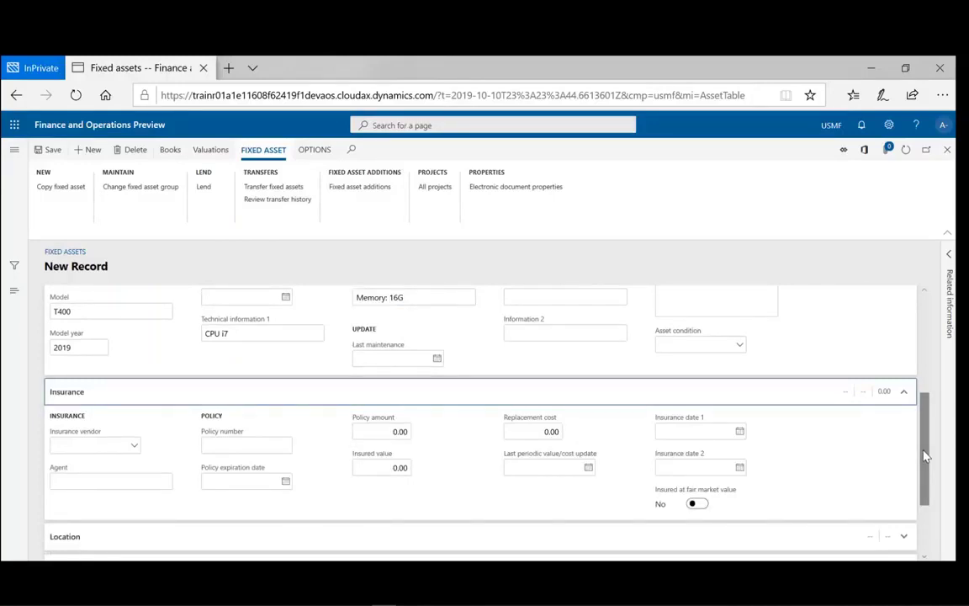
- Set insurance vendor Acme Office Supplies and policy number Len-0001
{"action": "left_click", "coordinate": [134, 448]}
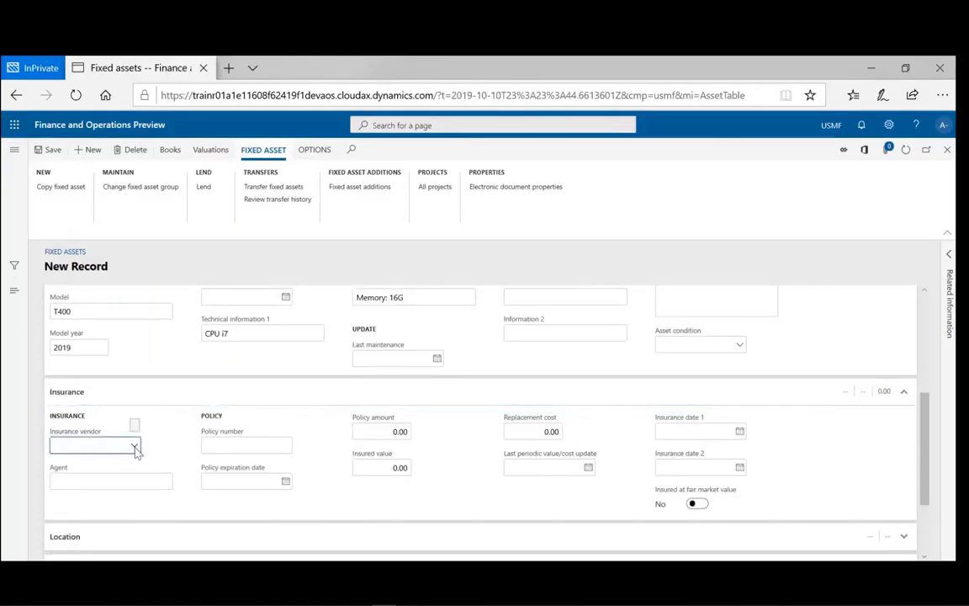
{"action": "left_click", "coordinate": [134, 448]}
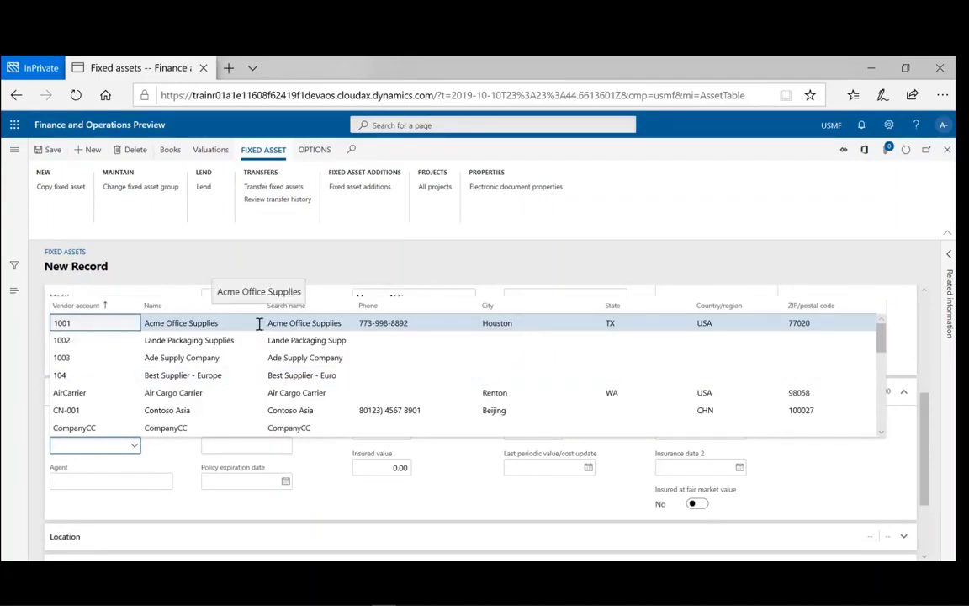
{"action": "left_click", "coordinate": [259, 323]}
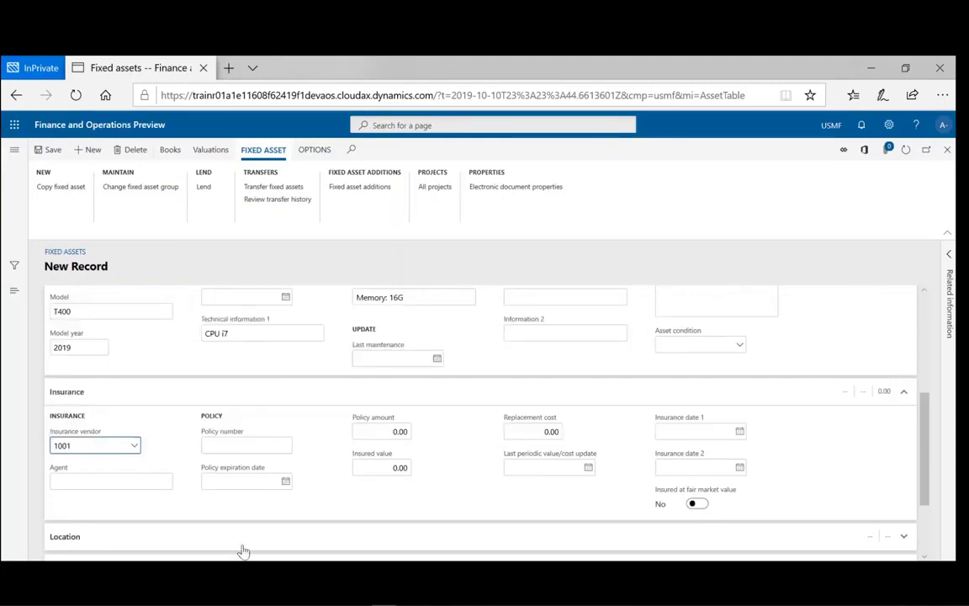
{"action": "left_click", "coordinate": [275, 445]}
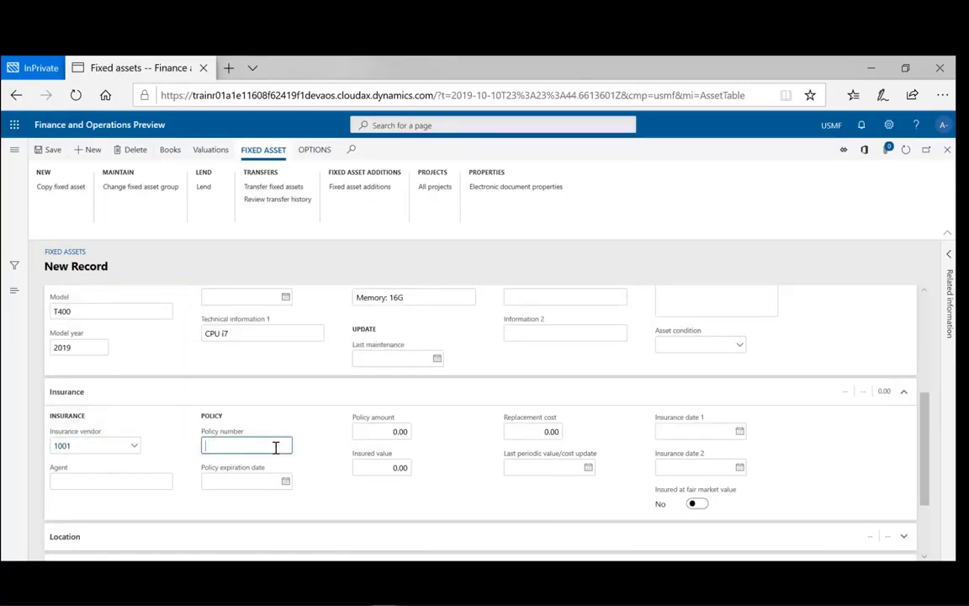
{"action": "type", "text": "Len-0001"}
- Expand the Image and Structure sections of the laptop asset form, then scroll back up
{"action": "scroll", "coordinate": [932, 484], "scroll_direction": "down", "scroll_amount": 3}
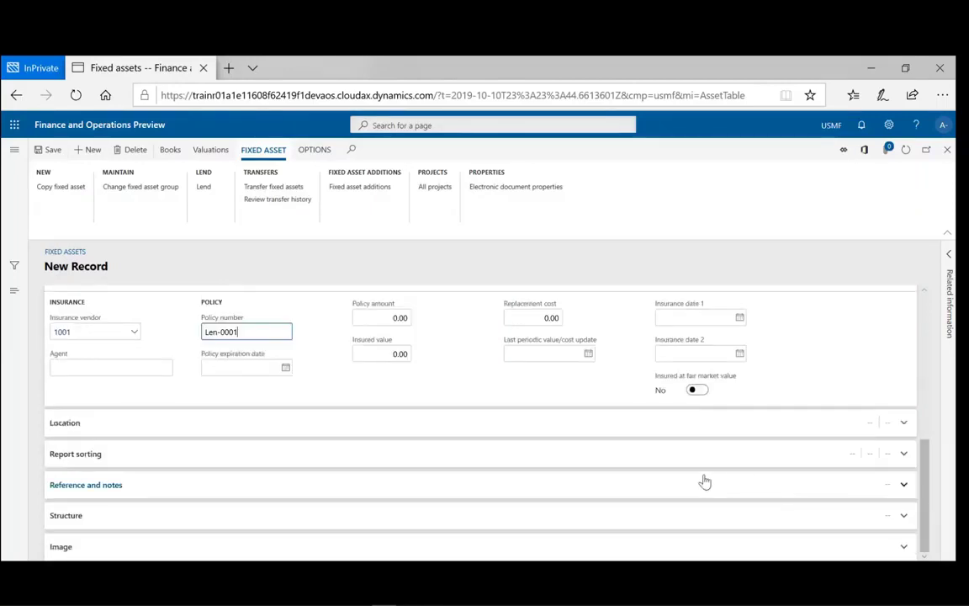
{"action": "left_click", "coordinate": [905, 548]}
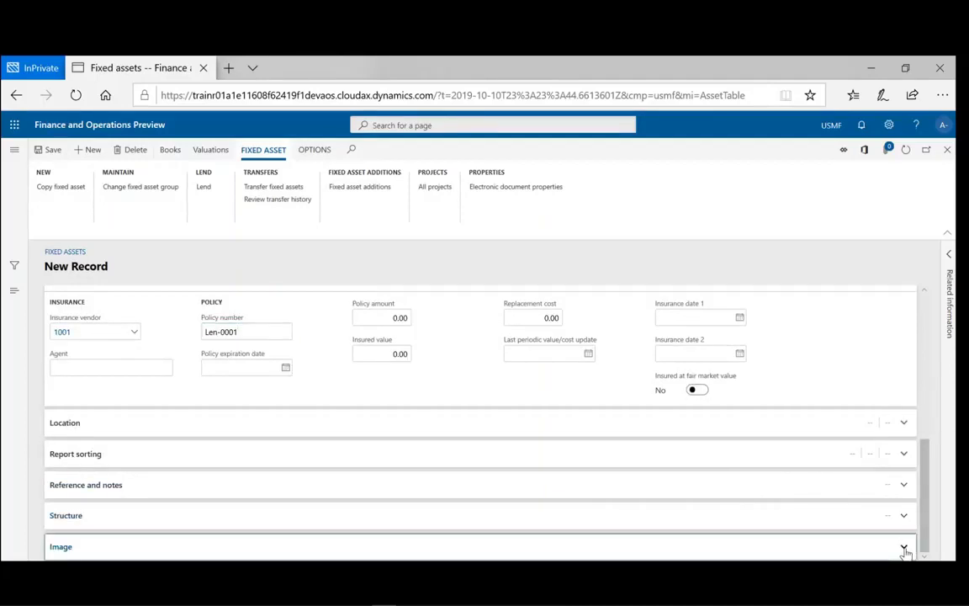
{"action": "left_click", "coordinate": [905, 548]}
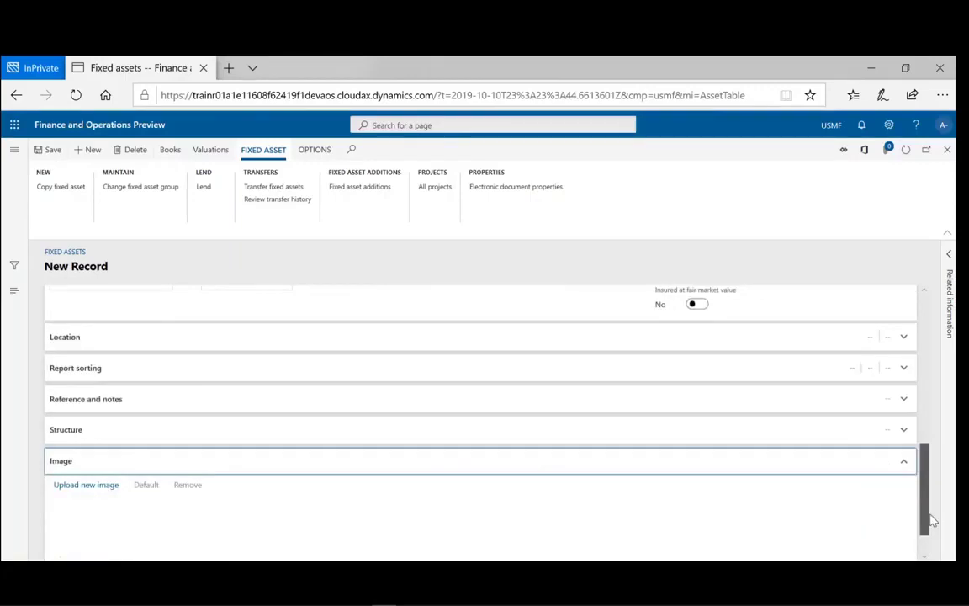
{"action": "left_click_drag", "start_coordinate": [931, 522], "coordinate": [917, 484]}
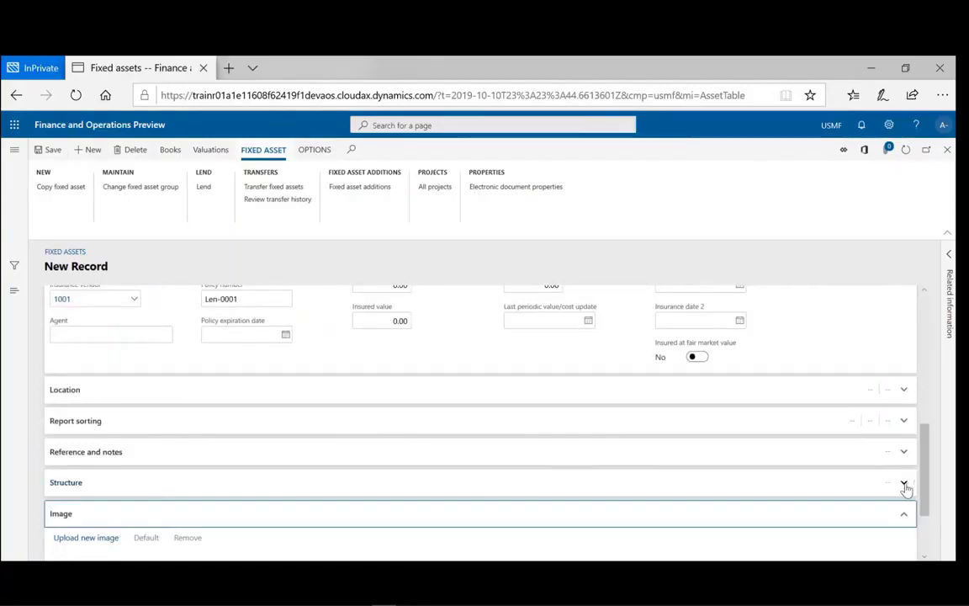
{"action": "left_click", "coordinate": [906, 486]}
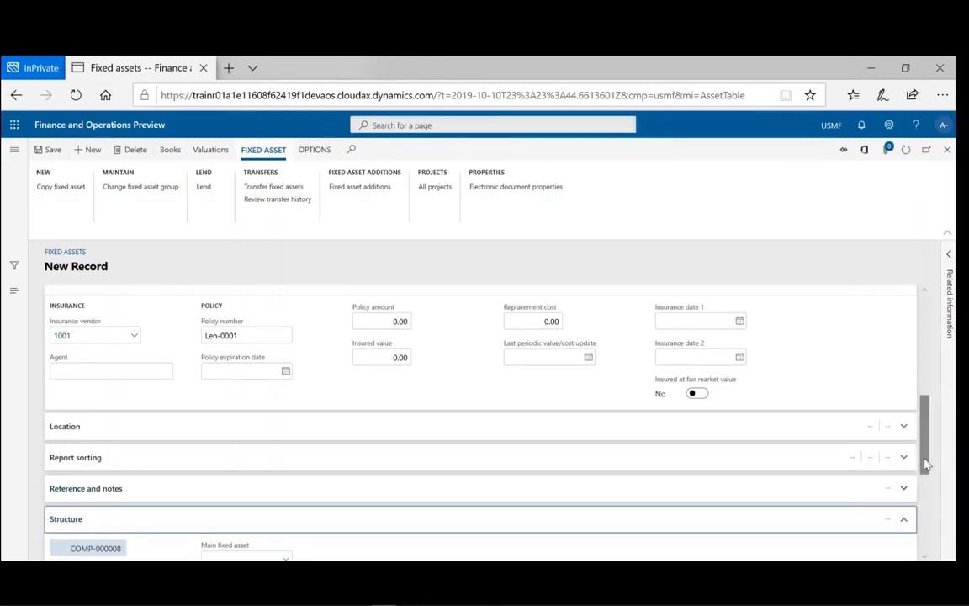
{"action": "left_click_drag", "start_coordinate": [925, 463], "coordinate": [925, 365]}
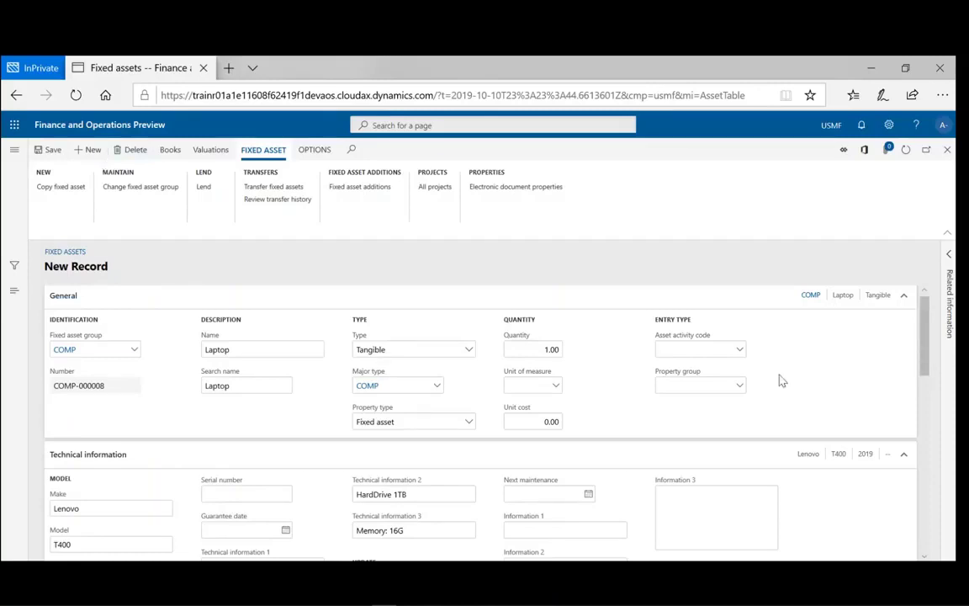
- Save the laptop asset as record COMP-000008 : Laptop
{"action": "left_click_drag", "start_coordinate": [927, 357], "coordinate": [928, 389]}
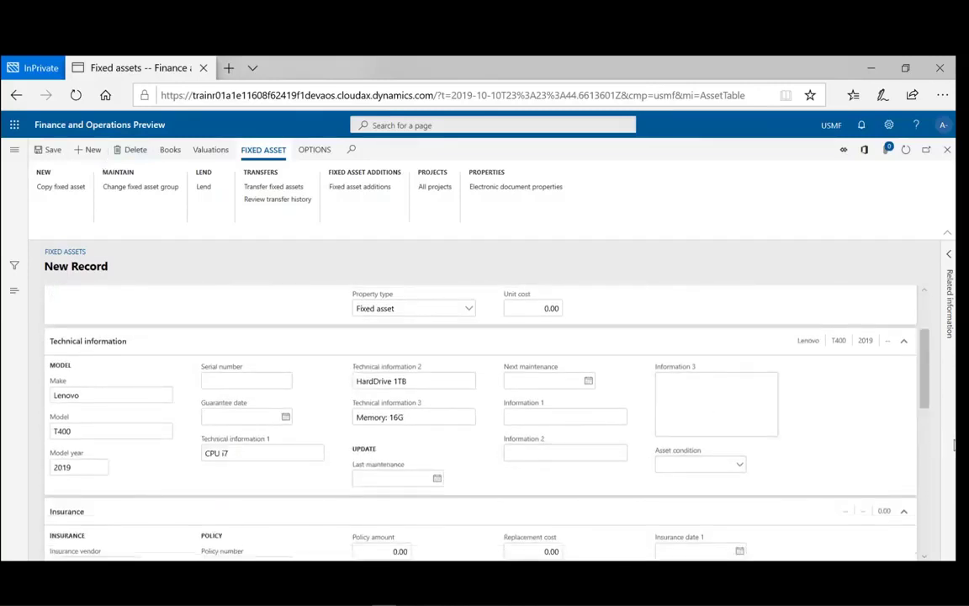
{"action": "left_click_drag", "start_coordinate": [925, 402], "coordinate": [925, 363]}
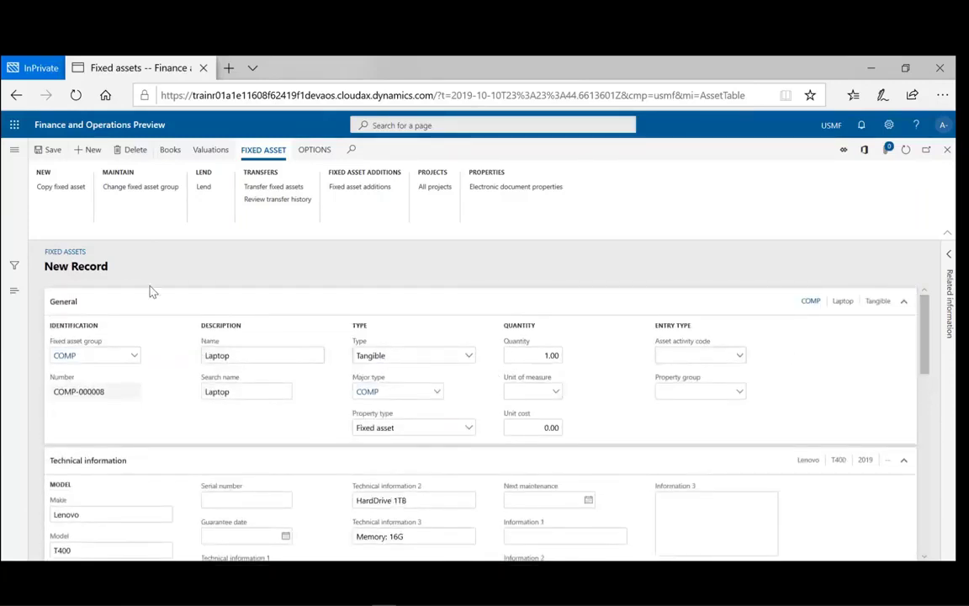
{"action": "left_click", "coordinate": [48, 150]}
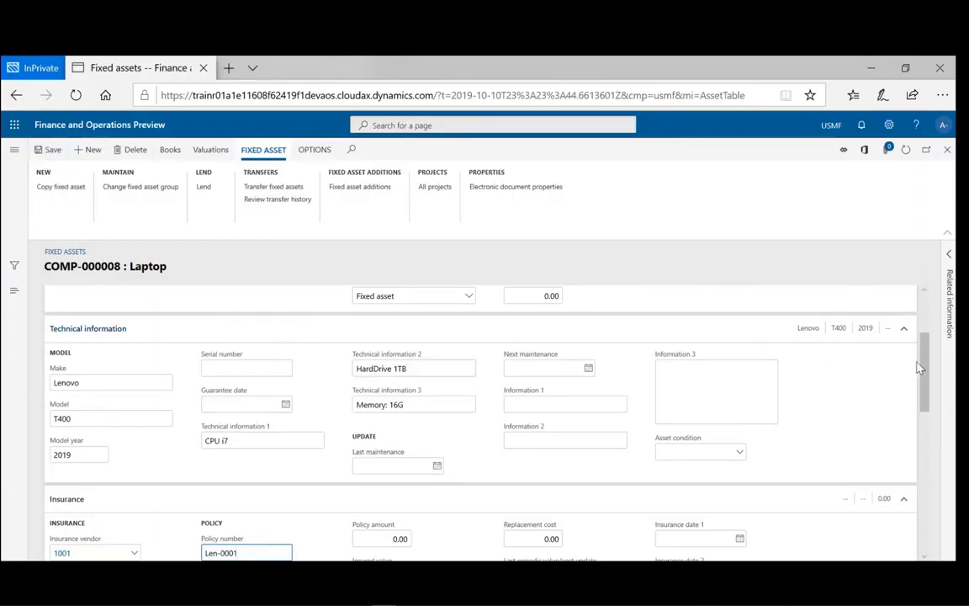
{"action": "left_click_drag", "start_coordinate": [925, 370], "coordinate": [924, 425]}
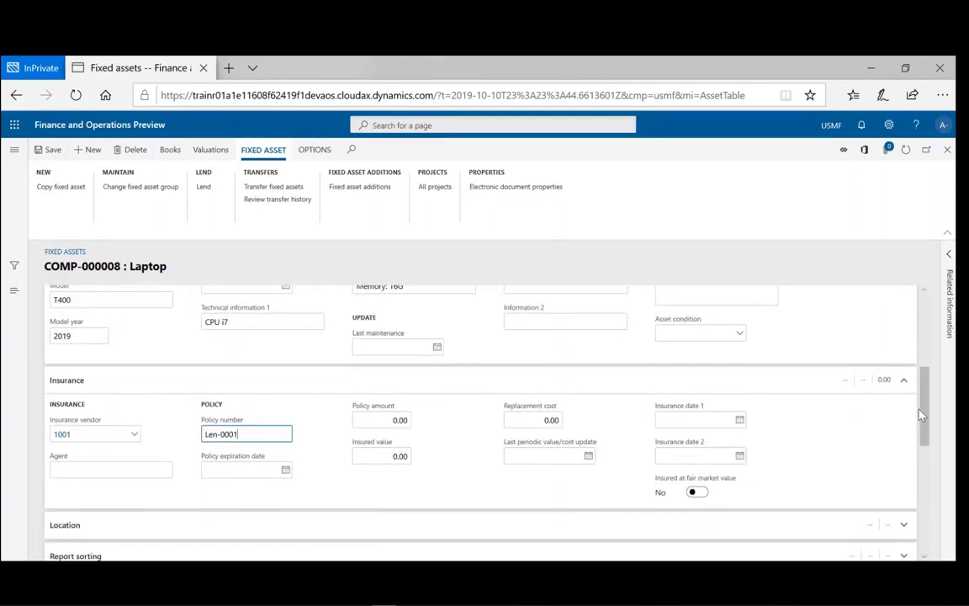
{"action": "left_click_drag", "start_coordinate": [923, 395], "coordinate": [908, 310]}
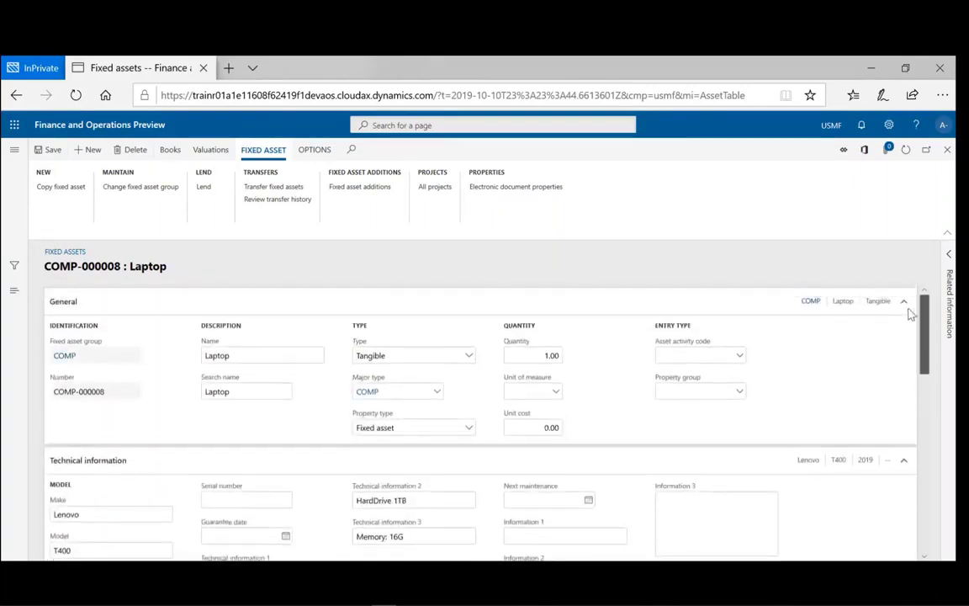
- Open Record info from the OPTIONS tab for COMP-000008
{"action": "left_click", "coordinate": [310, 160]}
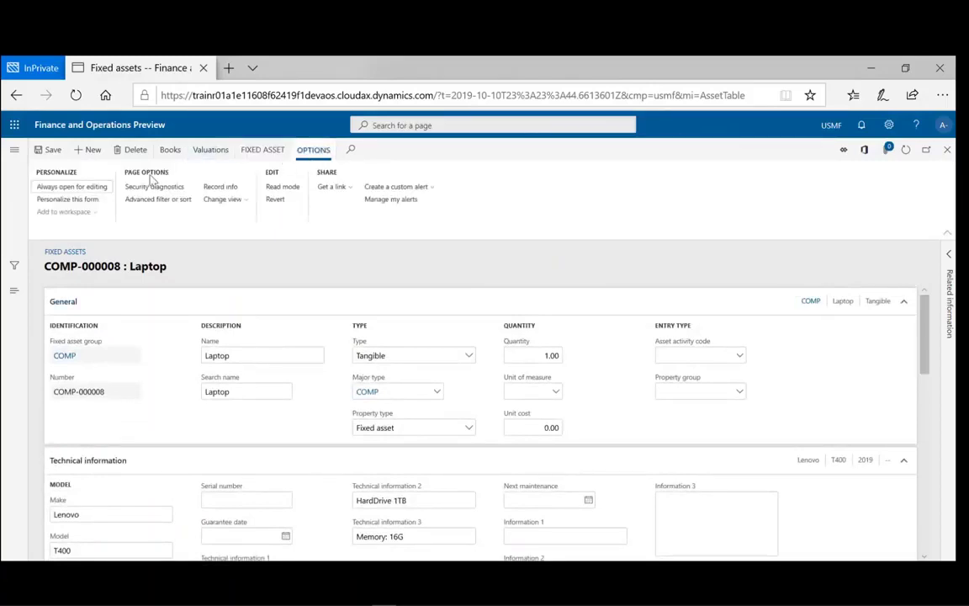
{"action": "left_click", "coordinate": [220, 187]}
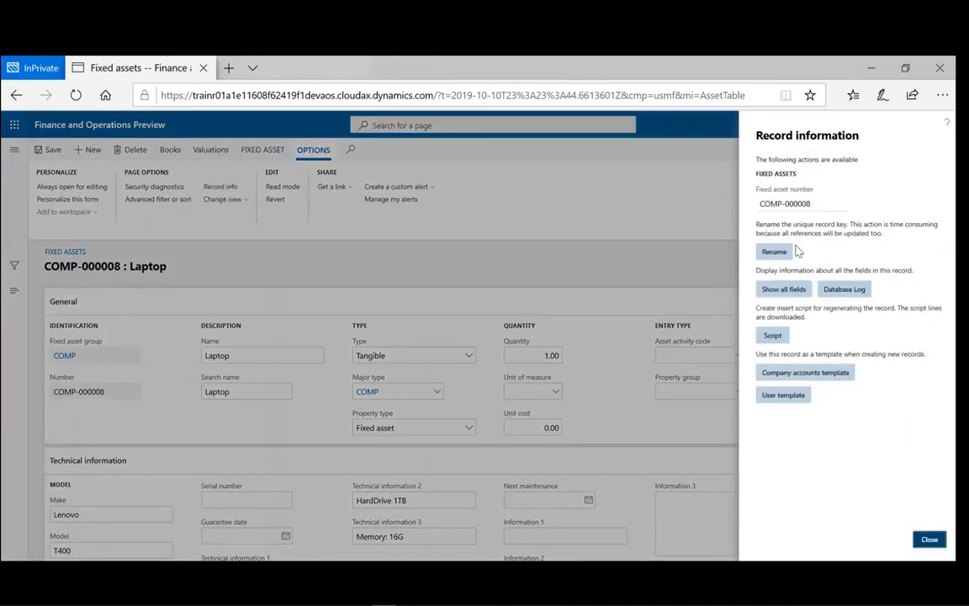
- Create user template 'Coroprate Lenovo Laptop' with description 'Lenovo Laptop T400'
{"action": "left_click", "coordinate": [792, 402]}
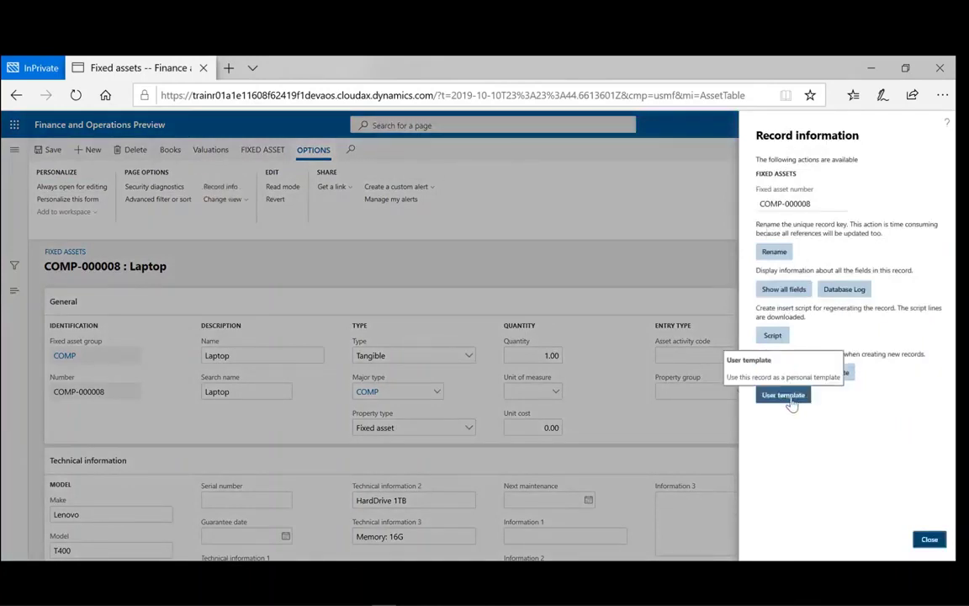
{"action": "left_click", "coordinate": [792, 396]}
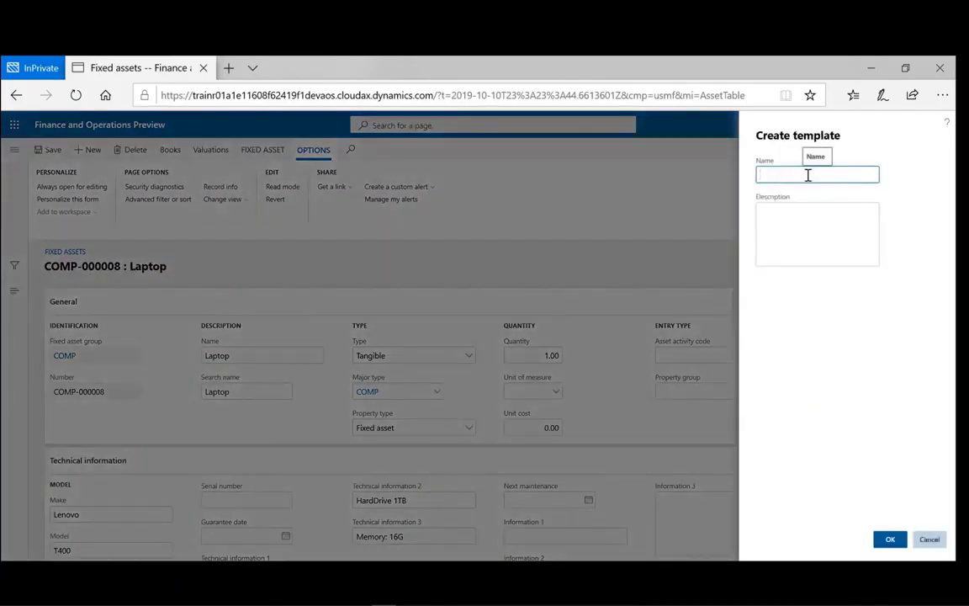
{"action": "type", "text": "Coroprate L"}
{"action": "type", "text": "ap"}
{"action": "key", "text": "BackSpace"}
{"action": "key", "text": "BackSpace"}
{"action": "key", "text": "BackSpace"}
{"action": "type", "text": "Lenovo Laptop"}
{"action": "left_click", "coordinate": [780, 217]}
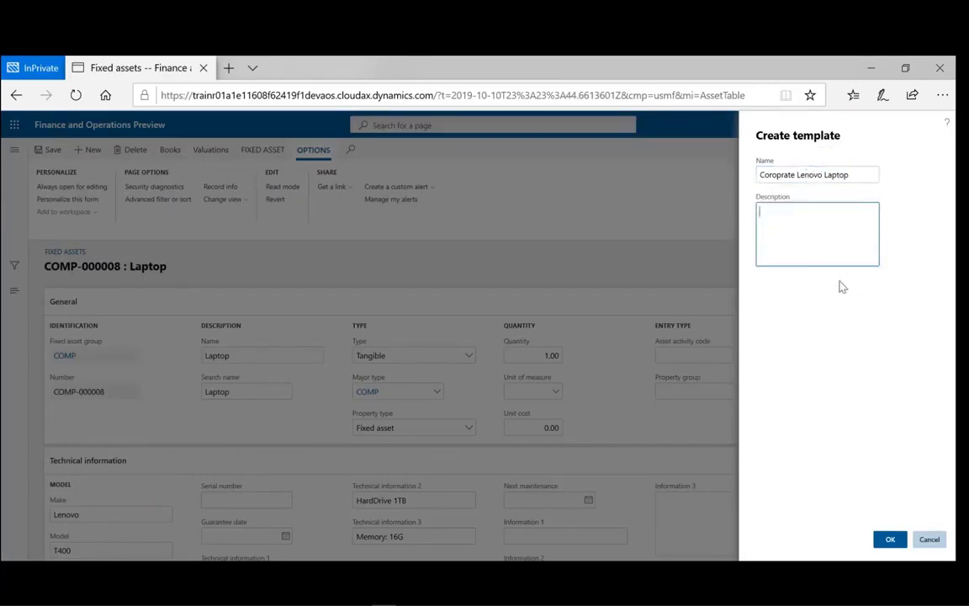
{"action": "type", "text": "Lenovo Laptop T400"}
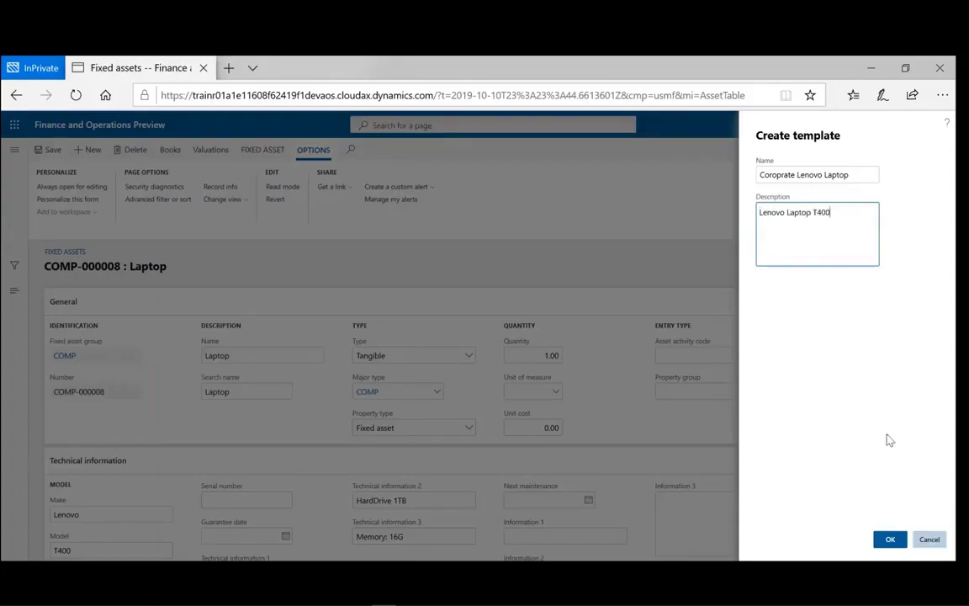
{"action": "left_click", "coordinate": [889, 540]}
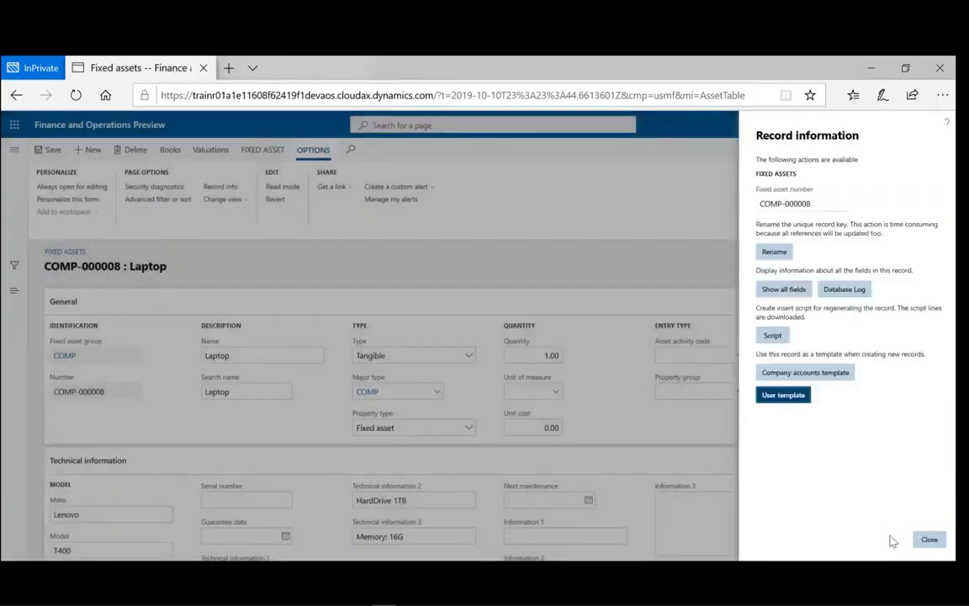
- Close the record info pane and the laptop asset, then reopen the Fixed assets list
{"action": "left_click", "coordinate": [929, 542]}
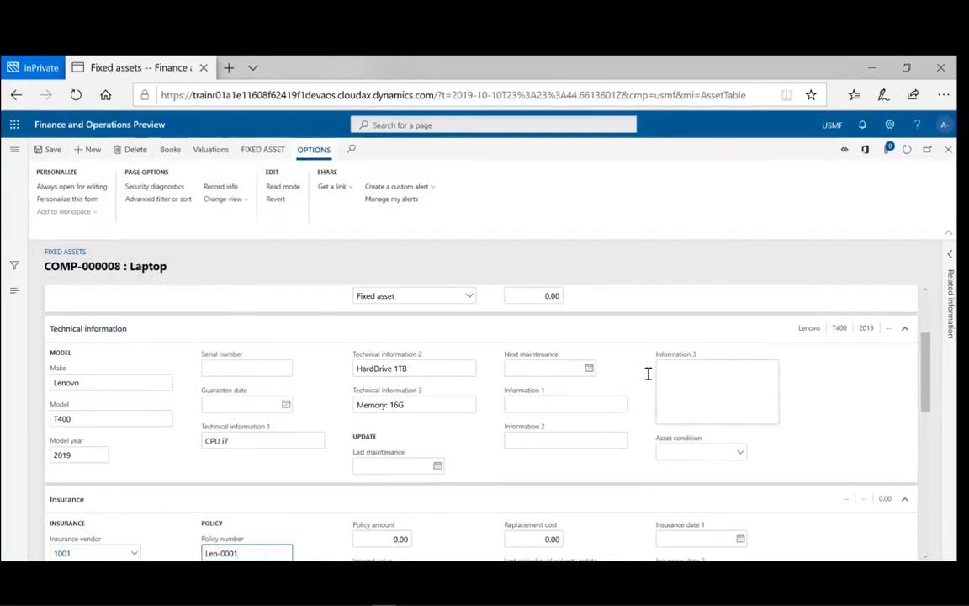
{"action": "left_click", "coordinate": [948, 150]}
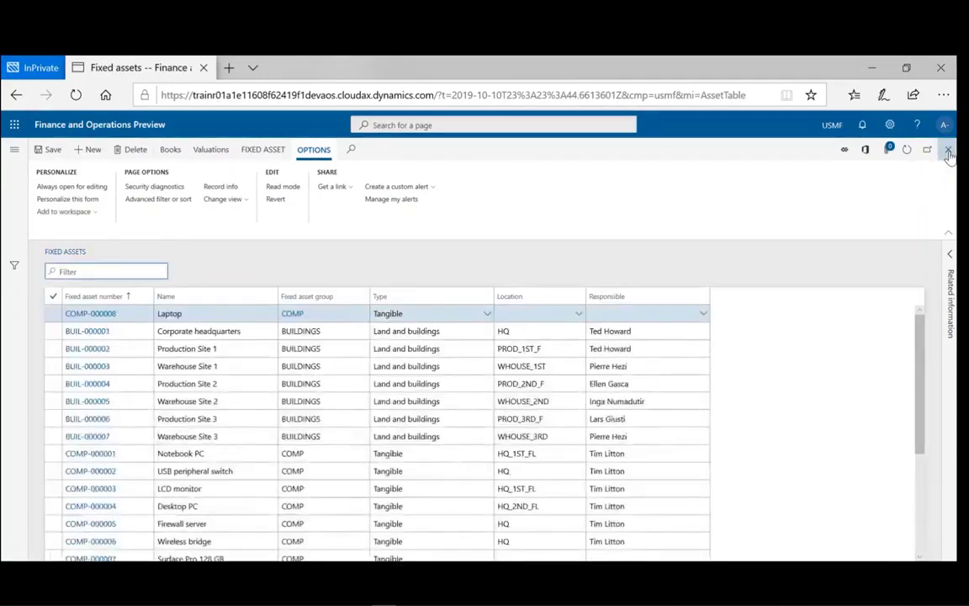
{"action": "left_click", "coordinate": [948, 152]}
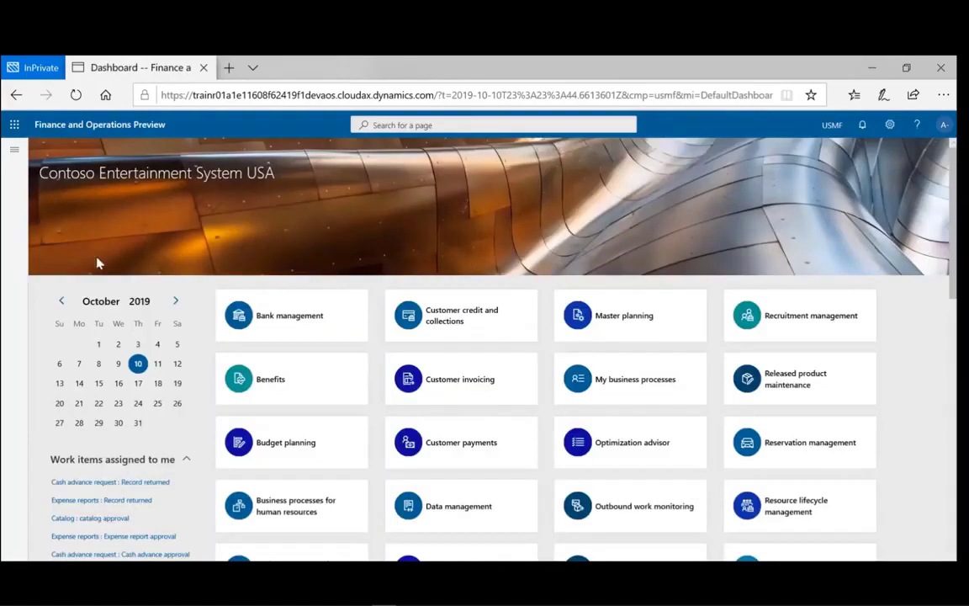
{"action": "left_click", "coordinate": [11, 154]}
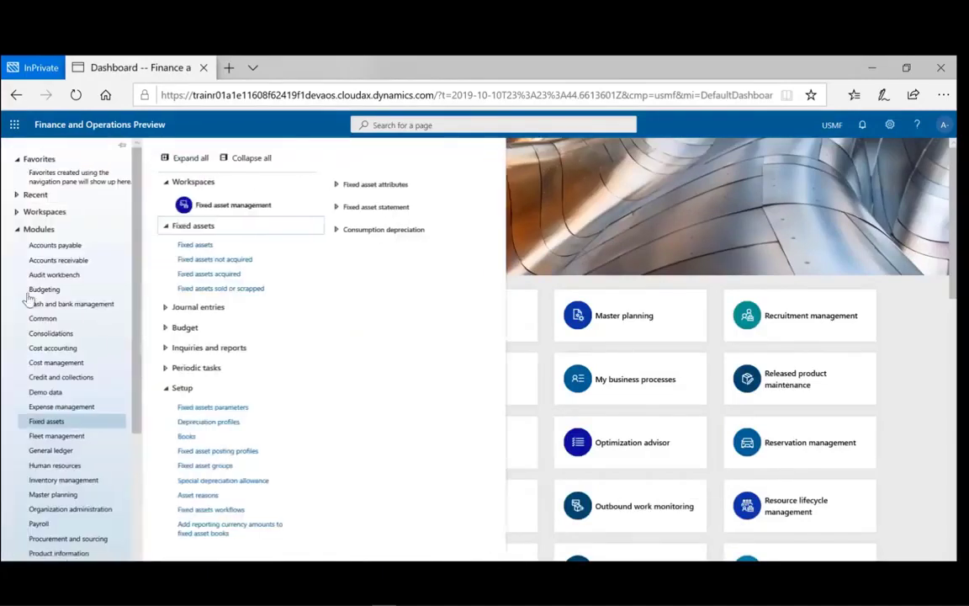
{"action": "left_click", "coordinate": [194, 246]}
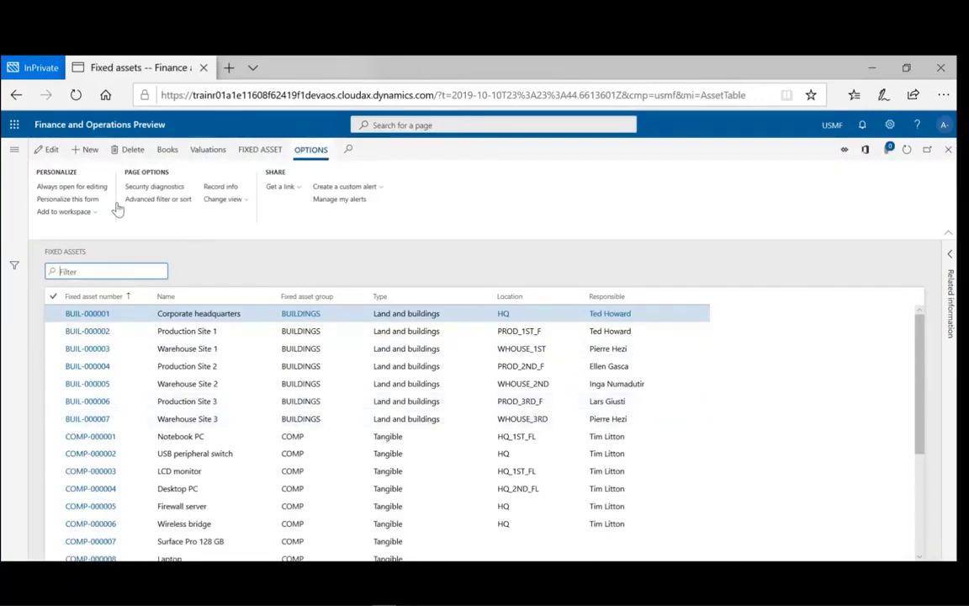
- Create a new fixed asset from the default Corporate Lenovo Laptop template, leaving 'Do not ask again' at No
{"action": "left_click", "coordinate": [90, 158]}
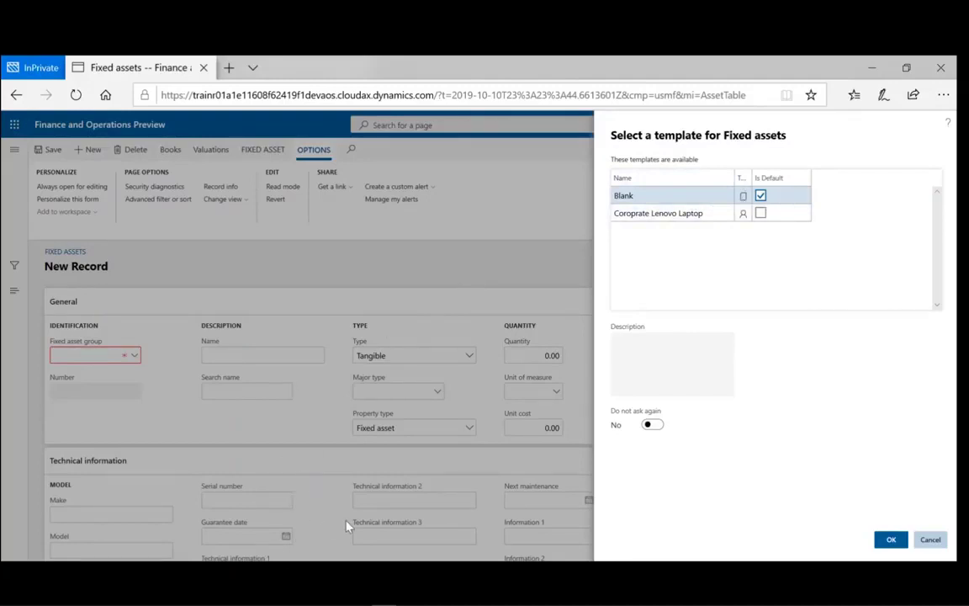
{"action": "left_click", "coordinate": [760, 213]}
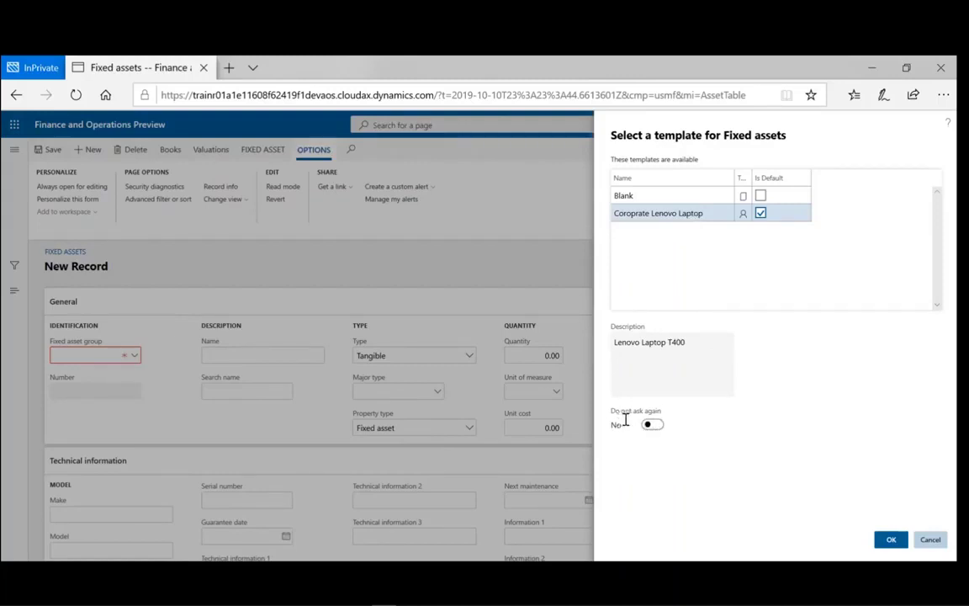
{"action": "left_click", "coordinate": [653, 426]}
{"action": "left_click", "coordinate": [647, 426]}
{"action": "left_click", "coordinate": [888, 545]}
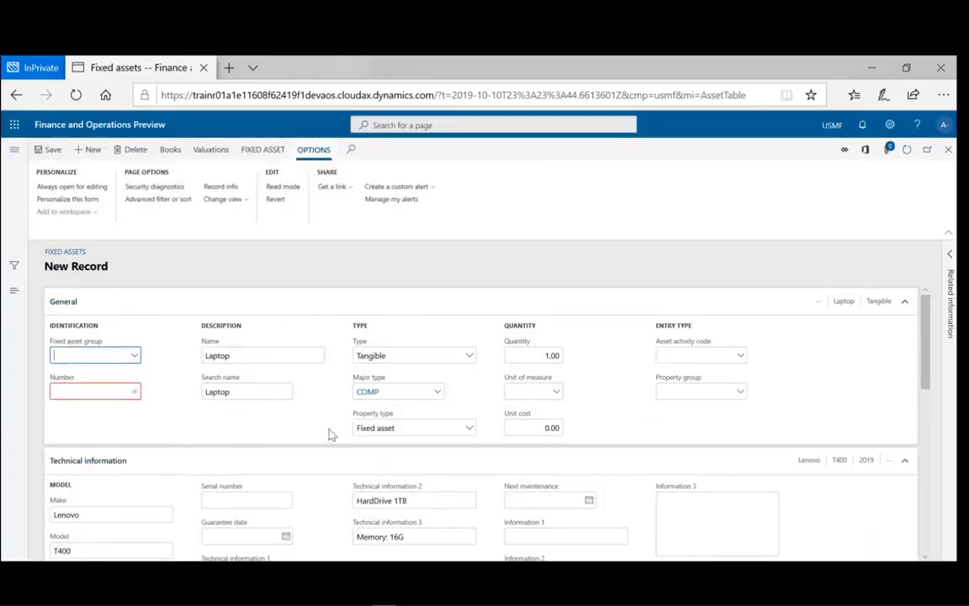
{"action": "scroll", "coordinate": [331, 434], "scroll_direction": "down", "scroll_amount": 1}
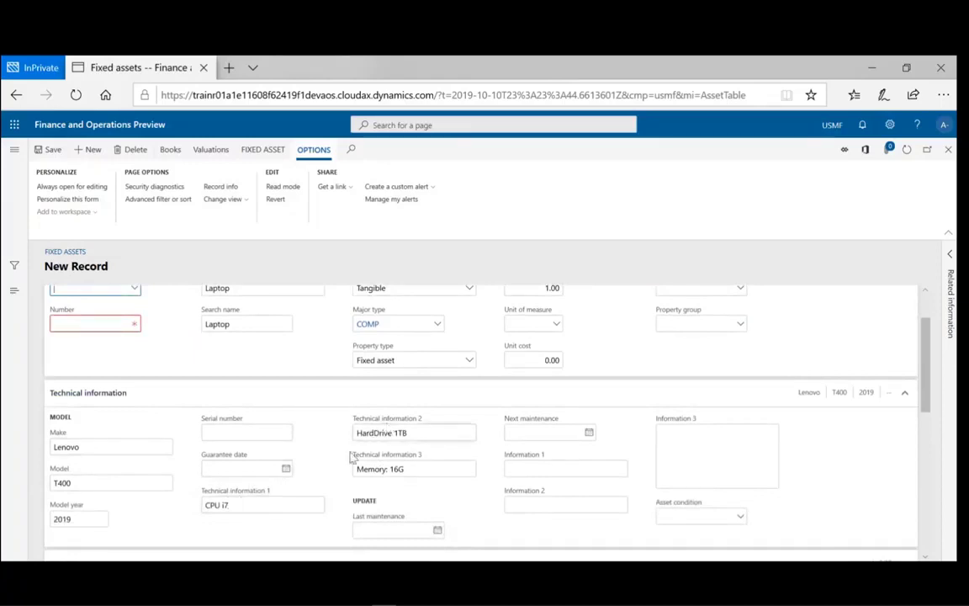
{"action": "scroll", "coordinate": [324, 514], "scroll_direction": "down", "scroll_amount": 3}
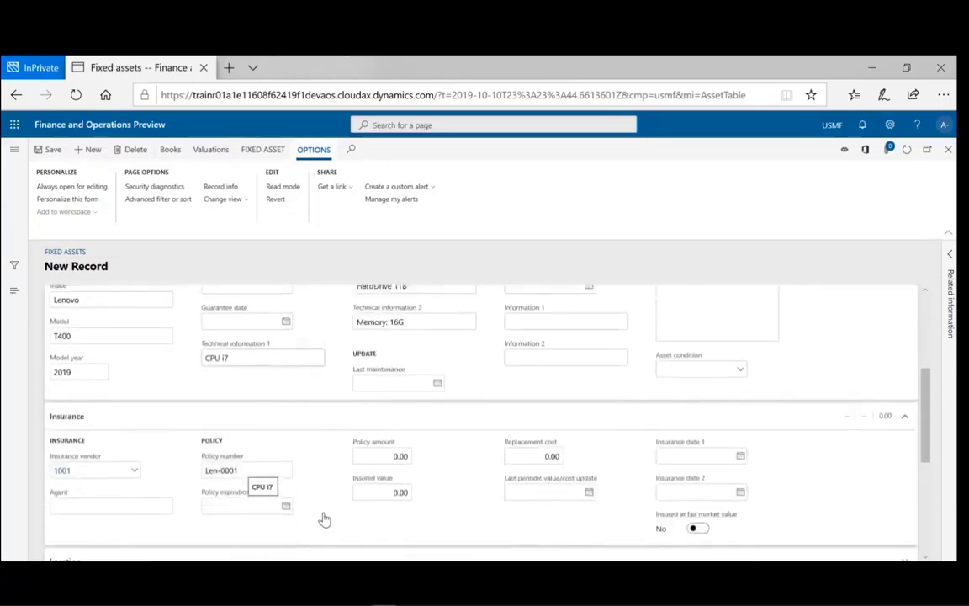
{"action": "scroll", "coordinate": [324, 517], "scroll_direction": "up", "scroll_amount": 1}
{"action": "scroll", "coordinate": [323, 519], "scroll_direction": "down", "scroll_amount": 1}
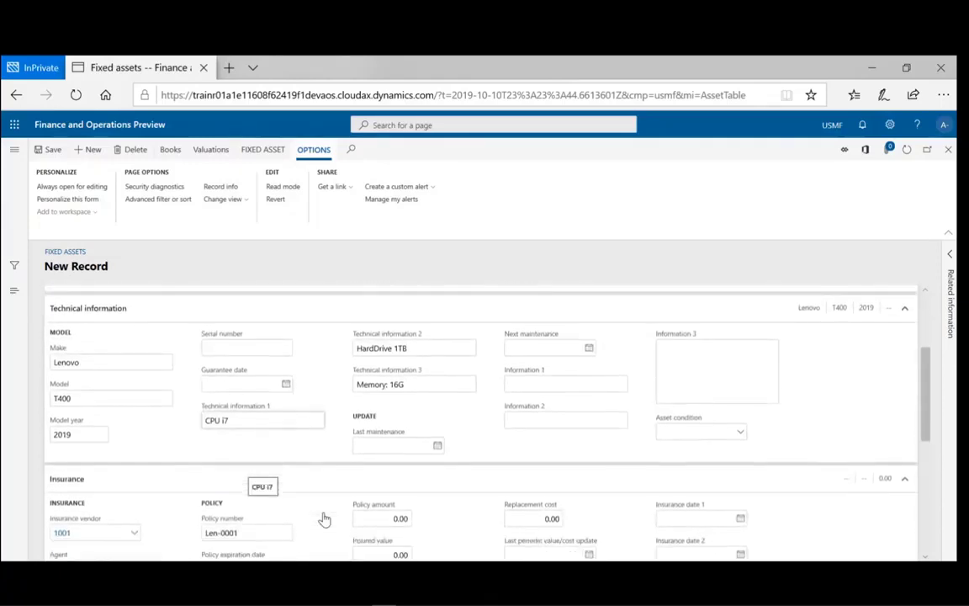
{"action": "scroll", "coordinate": [324, 517], "scroll_direction": "down", "scroll_amount": 3}
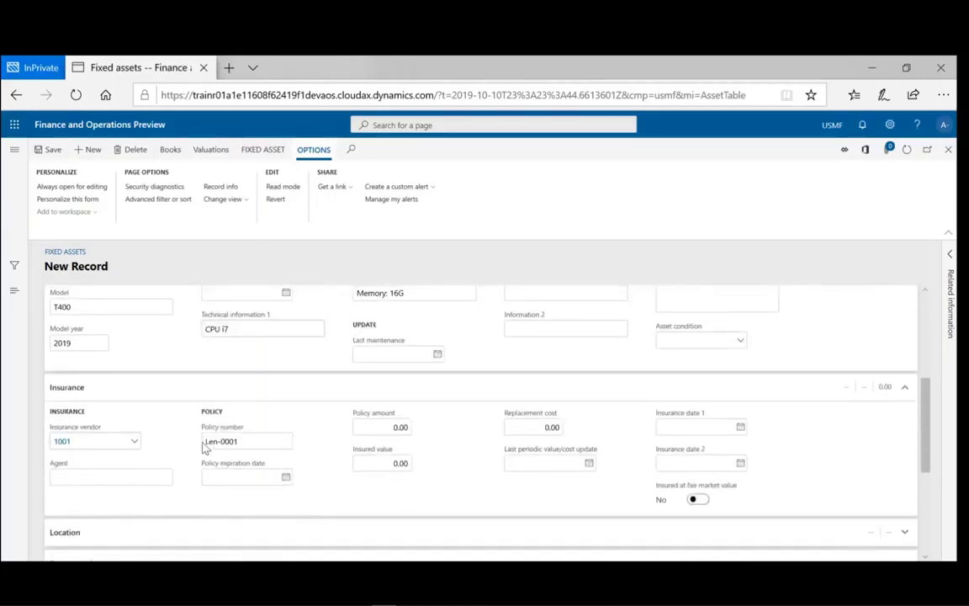
{"action": "scroll", "coordinate": [274, 437], "scroll_direction": "up", "scroll_amount": 9}
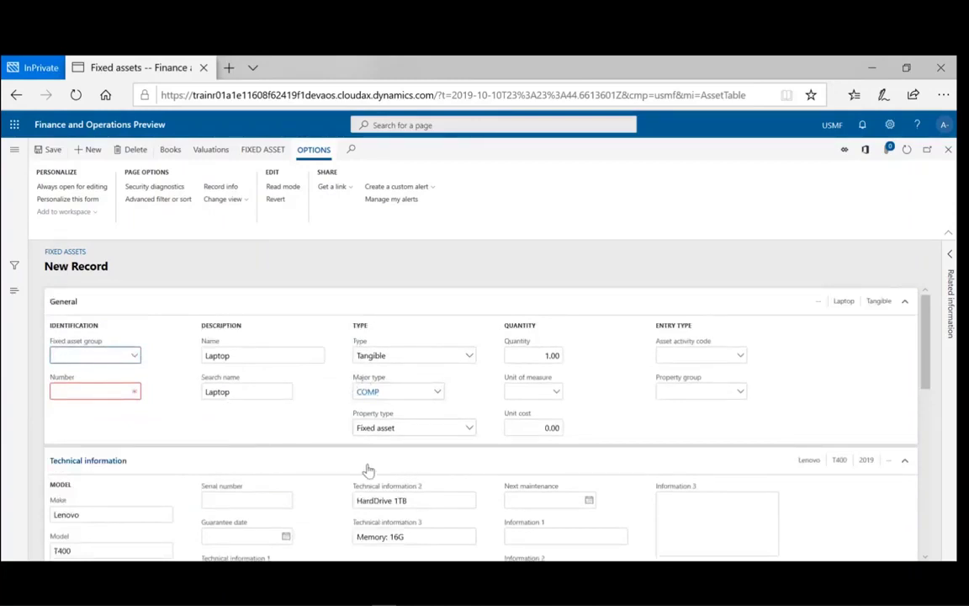
- Assign the new laptop to fixed asset group COMP, save it as COMP-000009, and close the form
{"action": "left_click", "coordinate": [135, 357]}
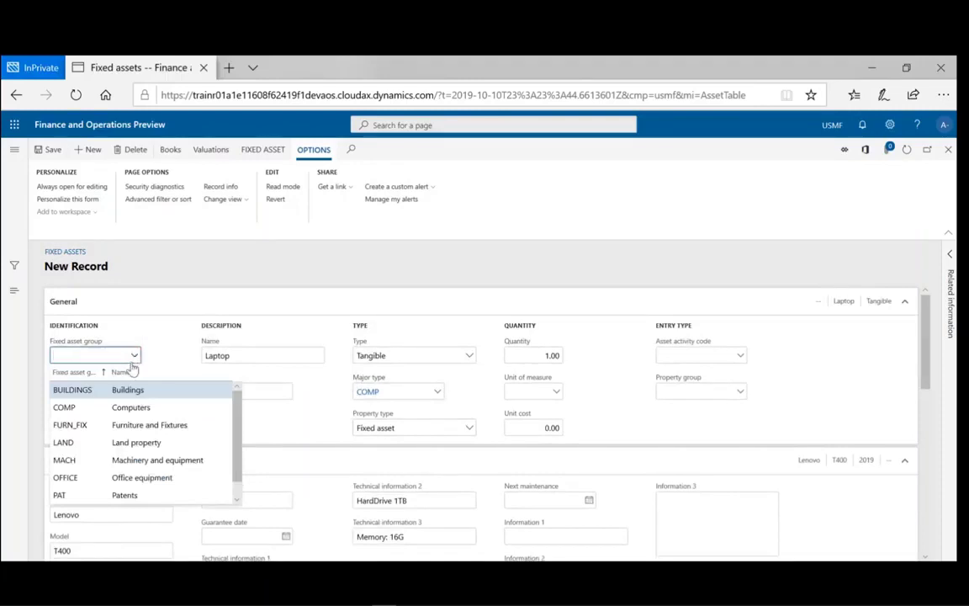
{"action": "left_click", "coordinate": [84, 409]}
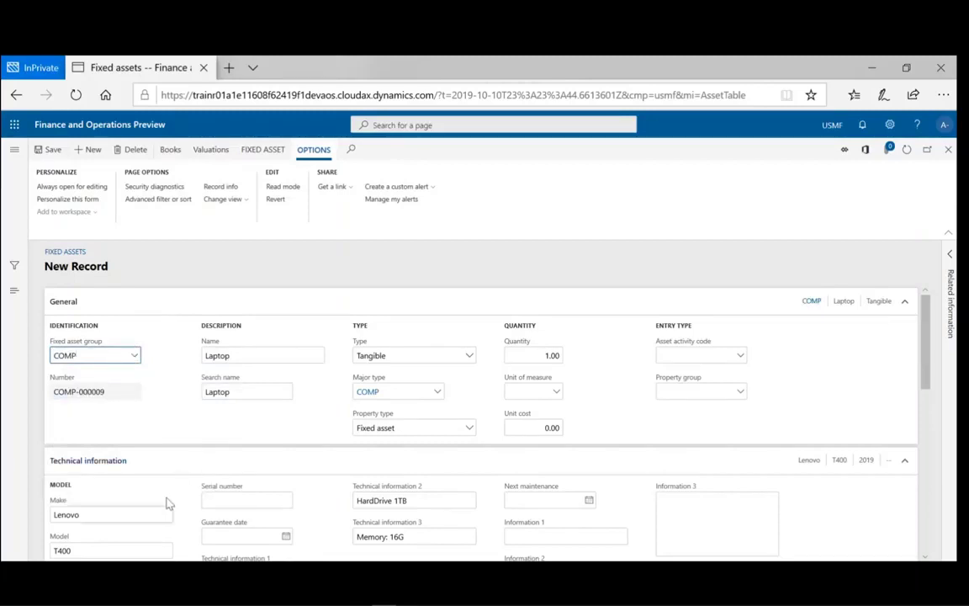
{"action": "scroll", "coordinate": [189, 440], "scroll_direction": "down", "scroll_amount": 1}
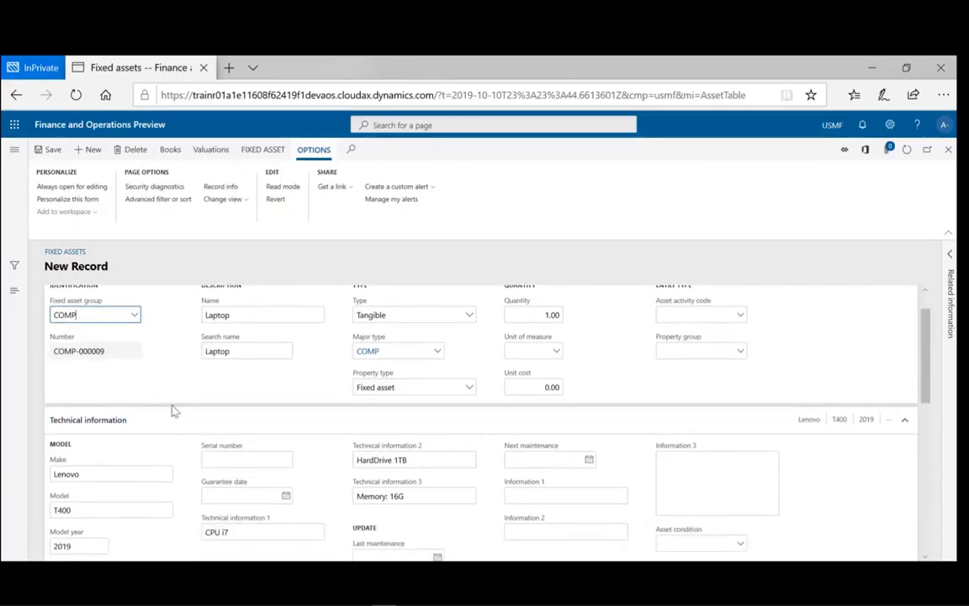
{"action": "scroll", "coordinate": [173, 409], "scroll_direction": "down", "scroll_amount": 5}
{"action": "scroll", "coordinate": [174, 410], "scroll_direction": "up", "scroll_amount": 3}
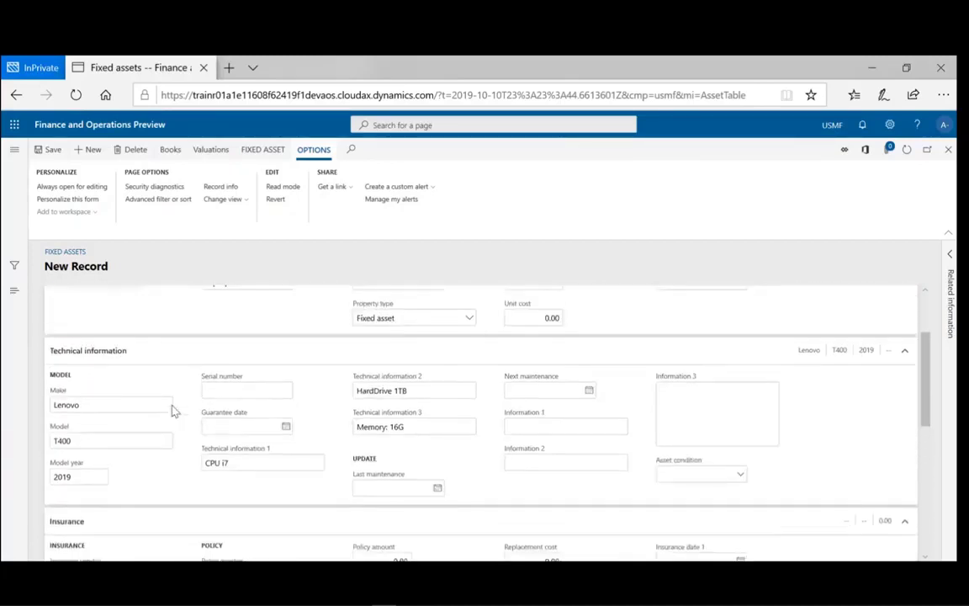
{"action": "scroll", "coordinate": [173, 410], "scroll_direction": "up", "scroll_amount": 1}
{"action": "scroll", "coordinate": [173, 410], "scroll_direction": "down", "scroll_amount": 1}
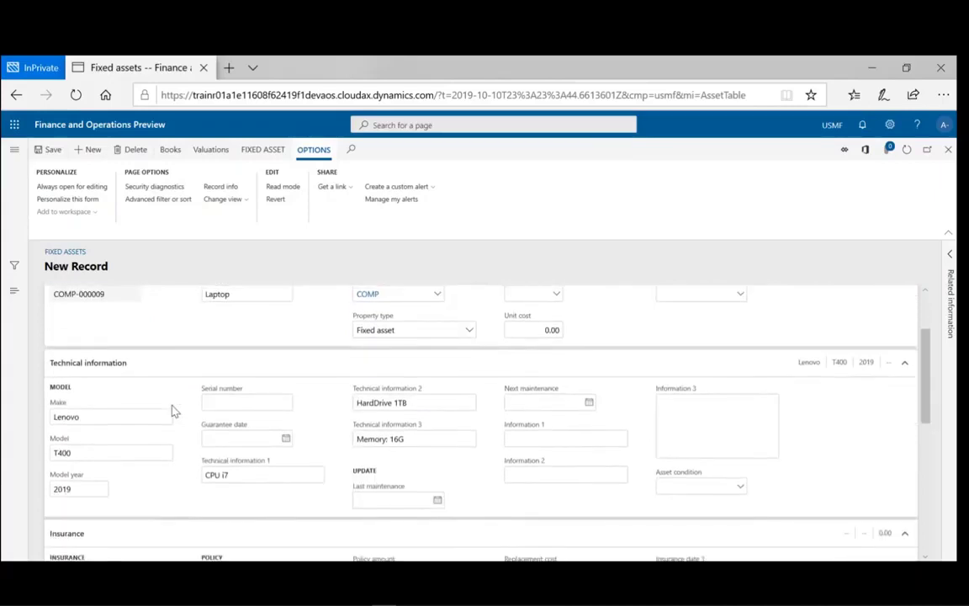
{"action": "scroll", "coordinate": [173, 410], "scroll_direction": "up", "scroll_amount": 3}
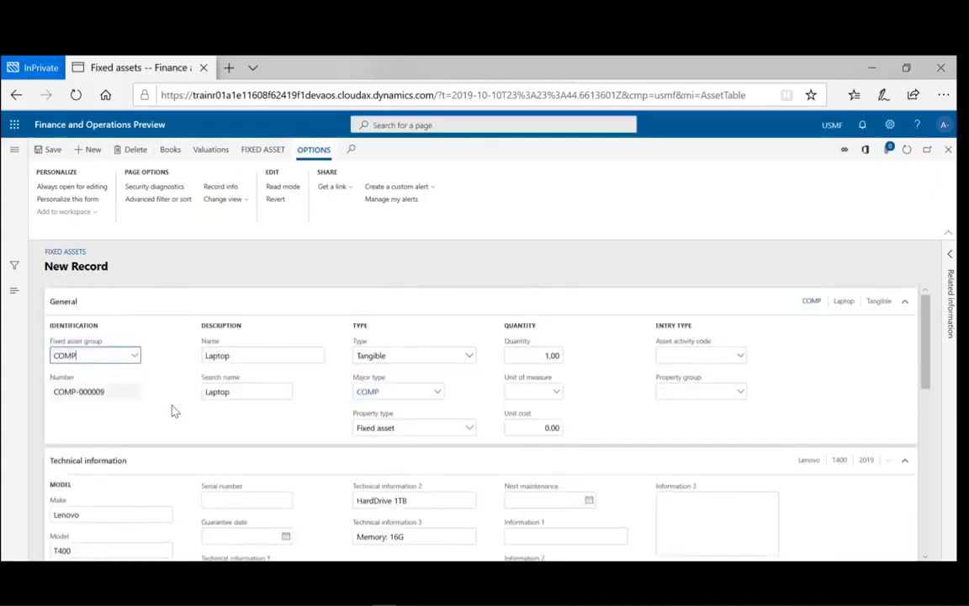
{"action": "left_click", "coordinate": [52, 150]}
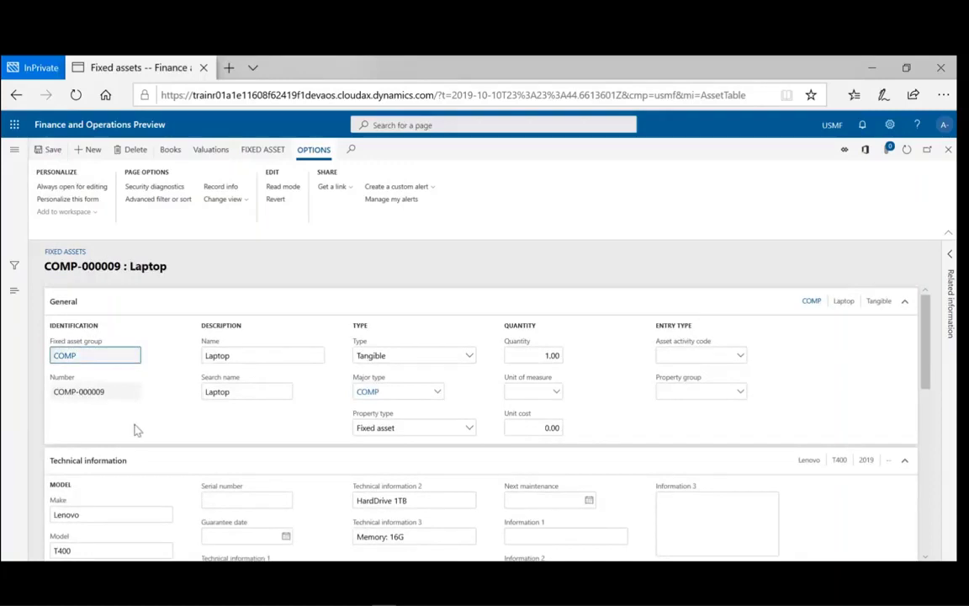
{"action": "left_click", "coordinate": [948, 149]}
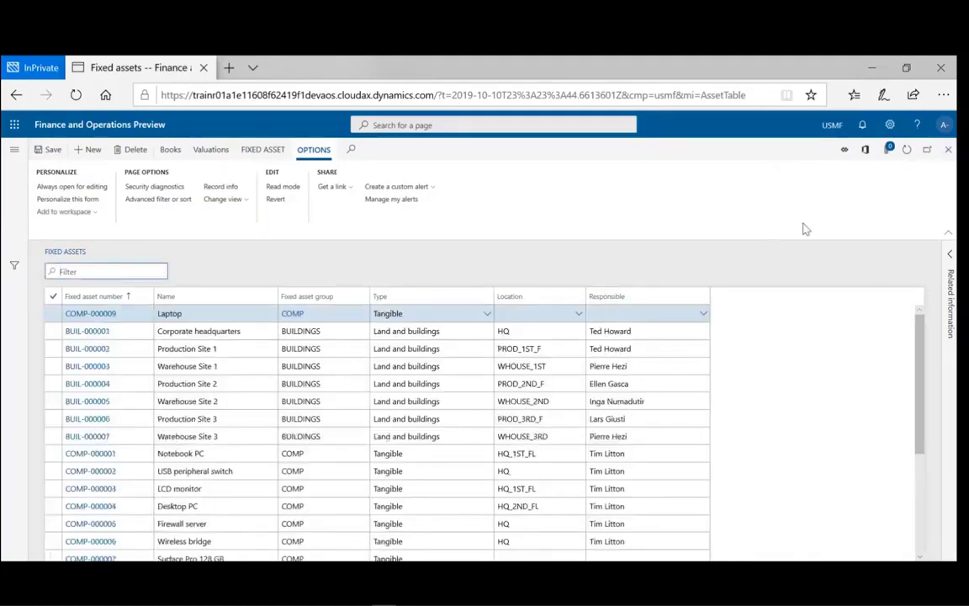
- Refresh the fixed assets list and compare rows COMP-000006 through COMP-000009, including both Laptop assets
{"action": "left_click", "coordinate": [906, 158]}
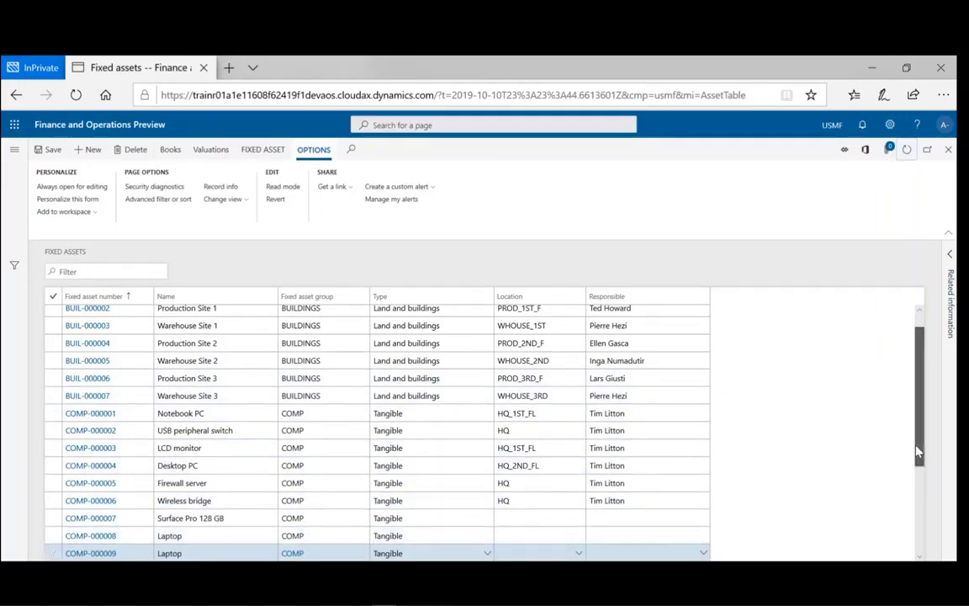
{"action": "left_click_drag", "start_coordinate": [919, 451], "coordinate": [919, 482]}
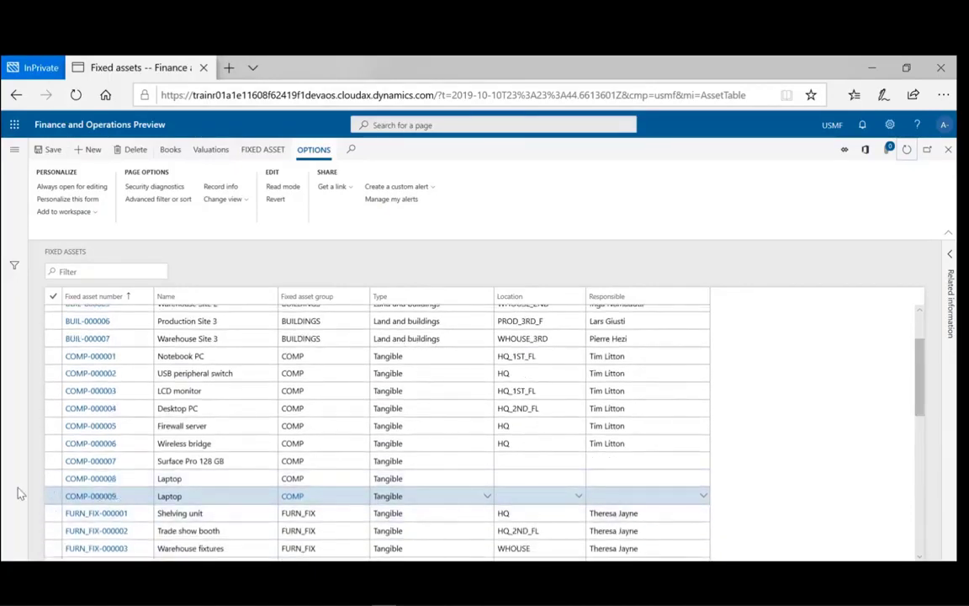
{"action": "left_click", "coordinate": [94, 481]}
{"action": "left_click", "coordinate": [307, 498]}
{"action": "left_click", "coordinate": [106, 445]}
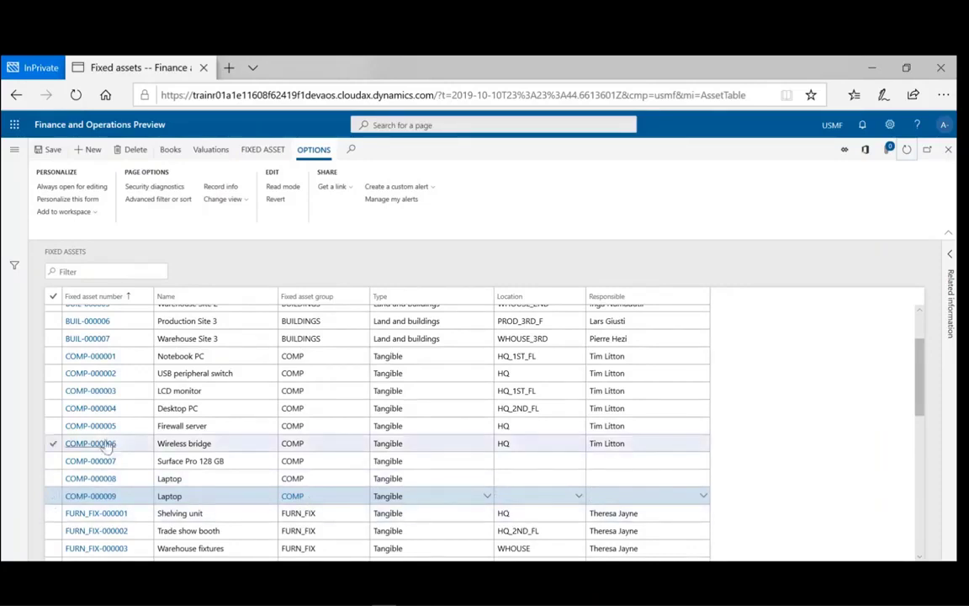
{"action": "left_click", "coordinate": [350, 460]}
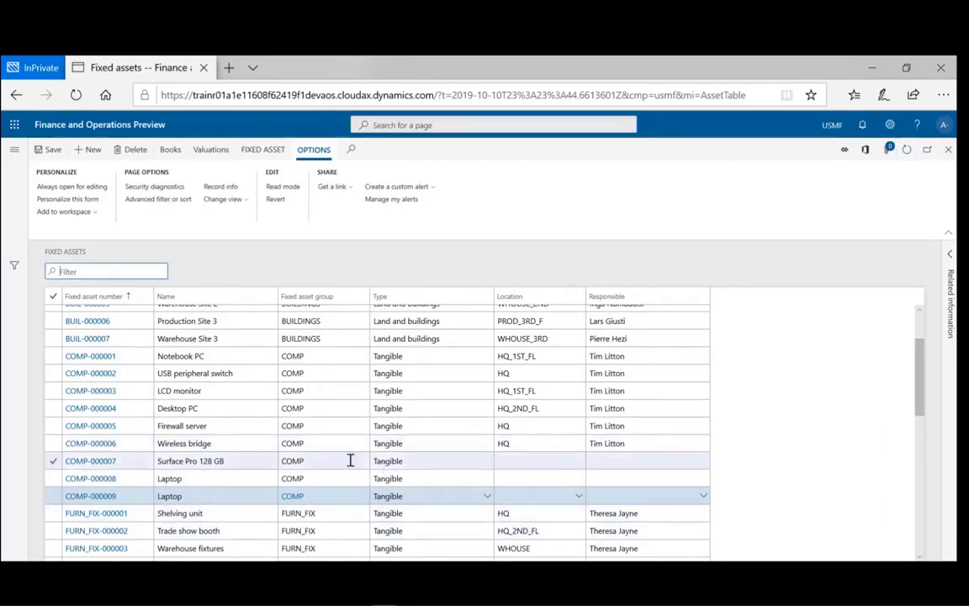
{"action": "left_click", "coordinate": [238, 495]}
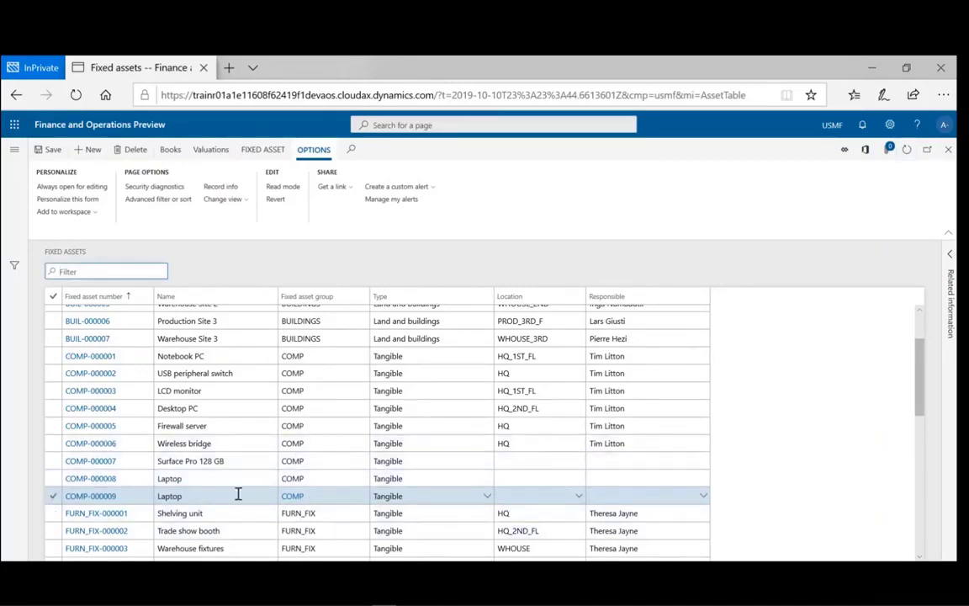